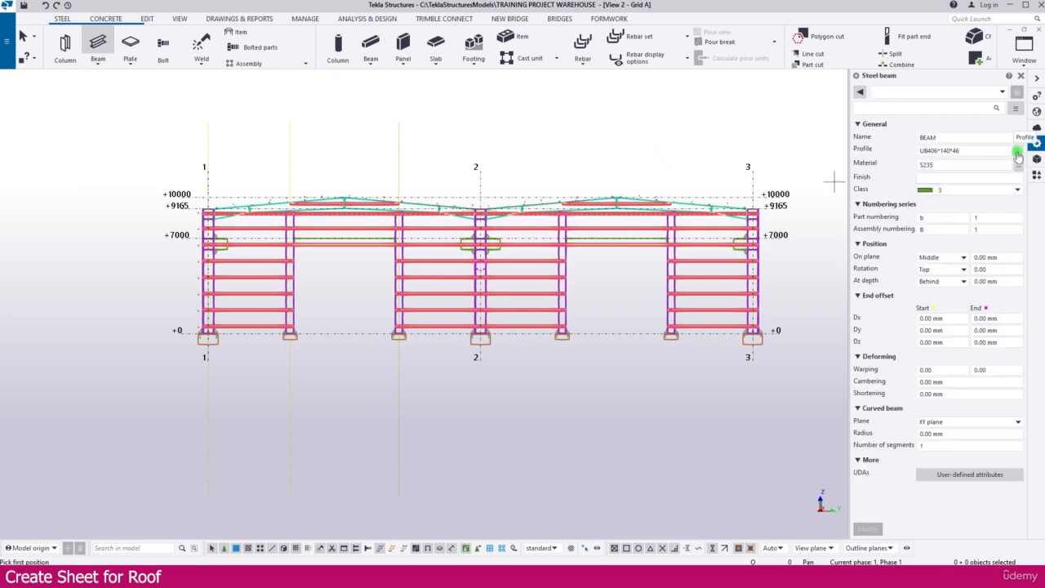
# Step: Set the steel beam's profile to the T70 sheet profile T70-65L-1058-10 from the profile catalog
pyautogui.click(1018, 155)
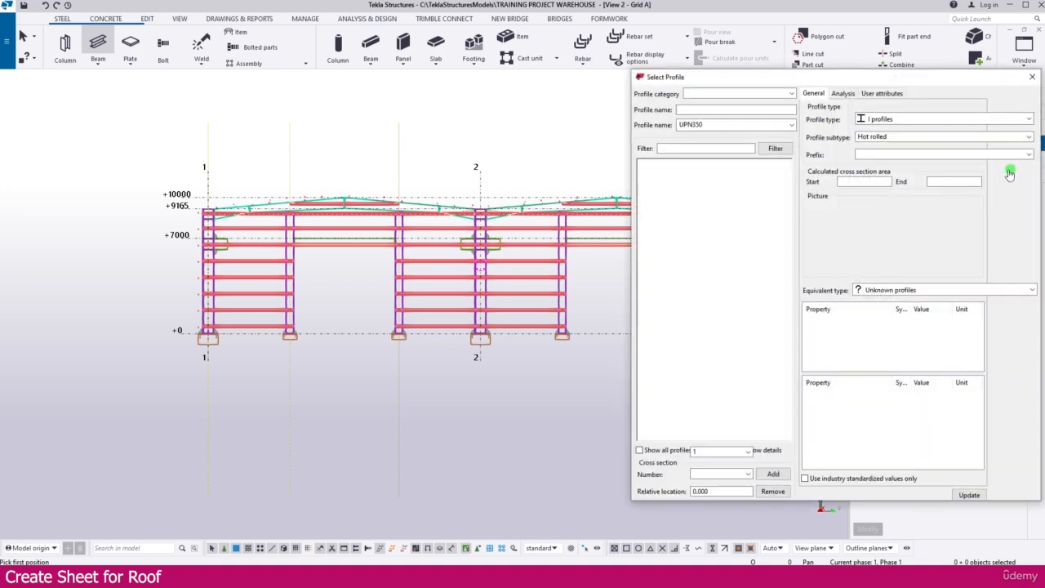
pyautogui.scroll(-10, 698, 345)
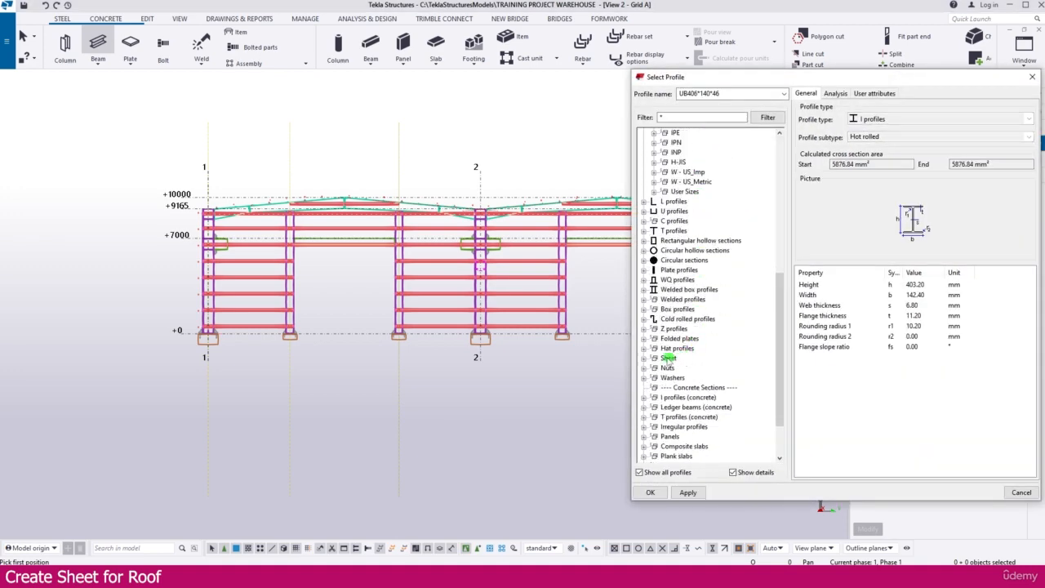
pyautogui.click(644, 357)
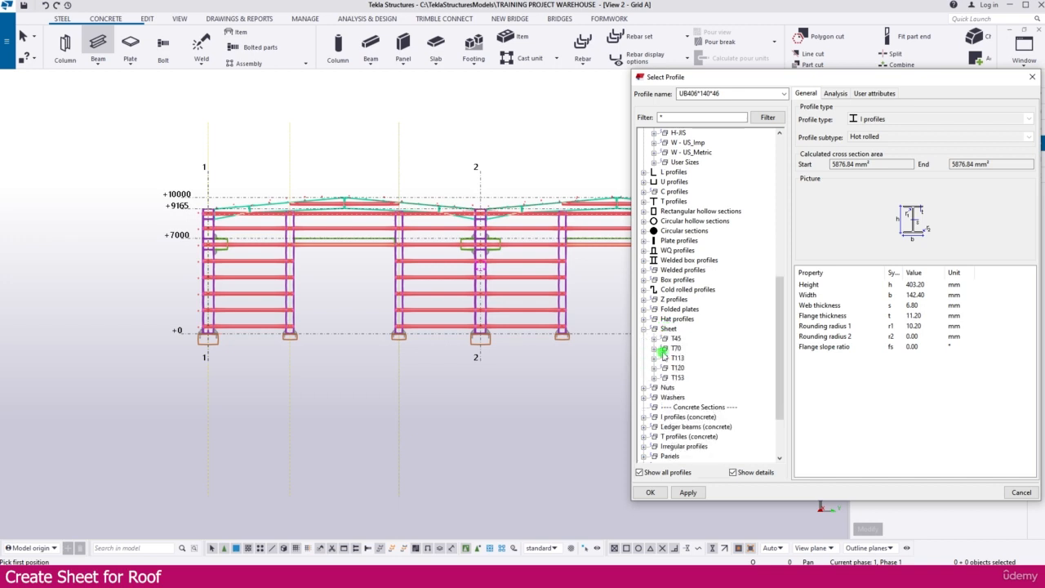
pyautogui.click(654, 348)
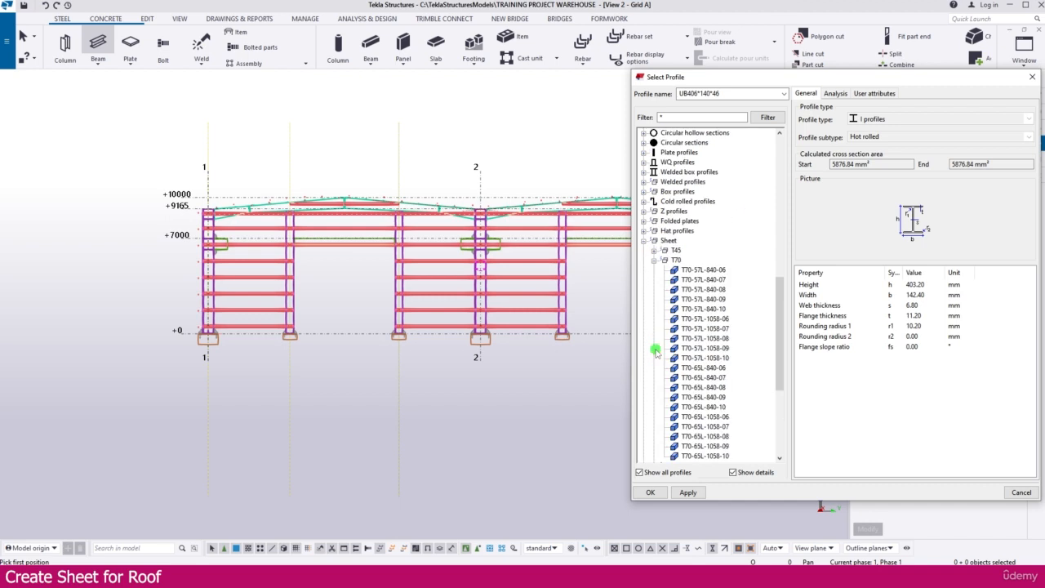
pyautogui.scroll(-3, 667, 349)
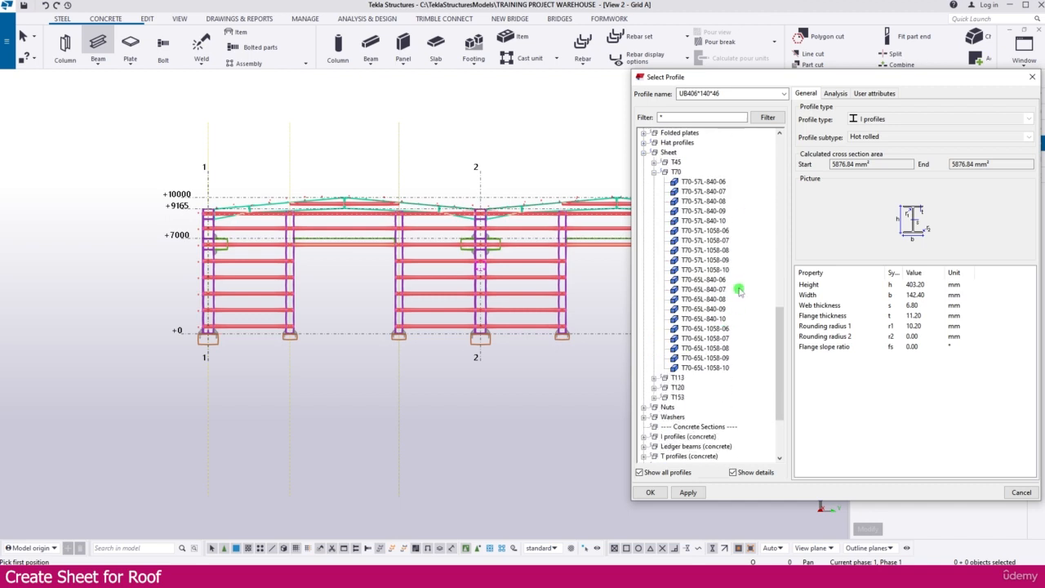
pyautogui.click(716, 367)
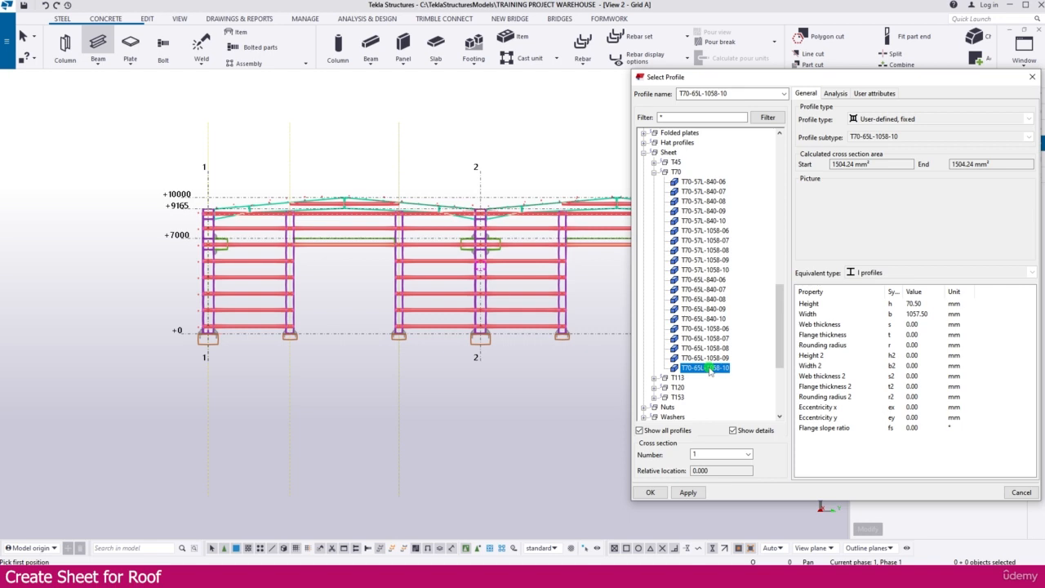
pyautogui.click(687, 492)
pyautogui.click(650, 493)
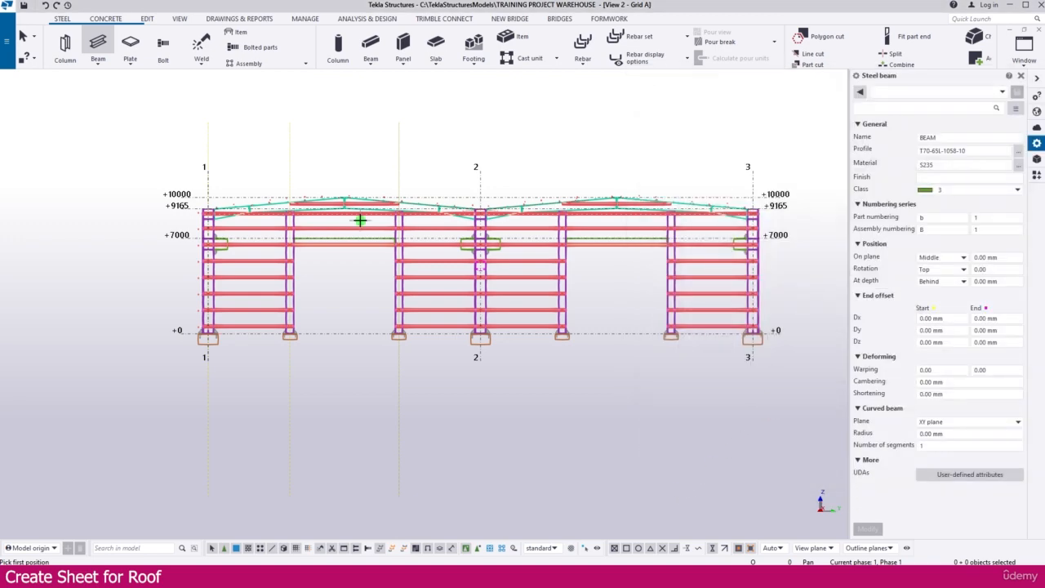
# Step: Place a roof sheet about 9200 mm long in the Grid A view, from the eave purlin's top corner to the ridge purlin's top outer corner
pyautogui.scroll(10, 231, 190)
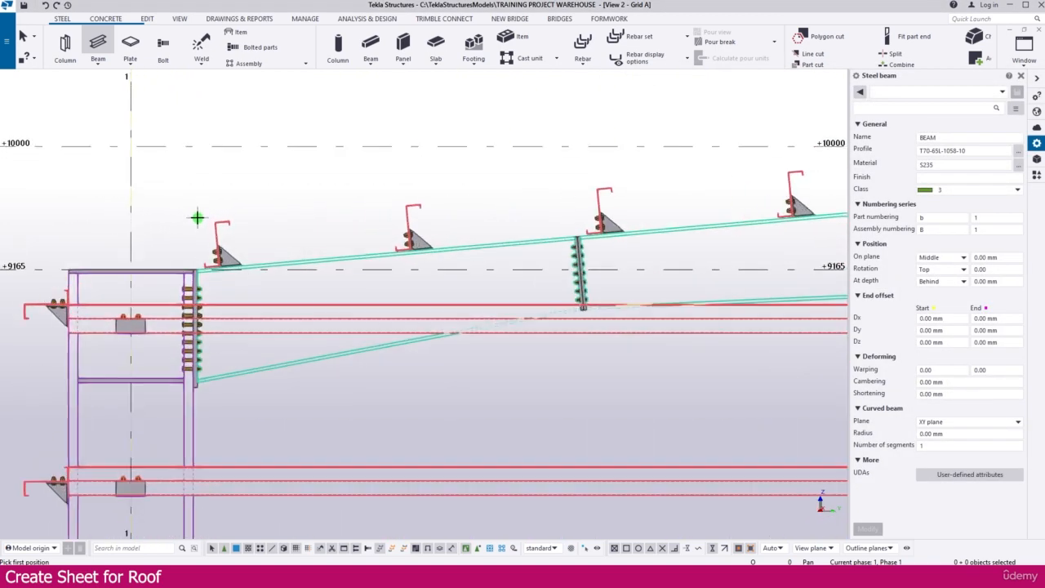
pyautogui.scroll(8, 197, 217)
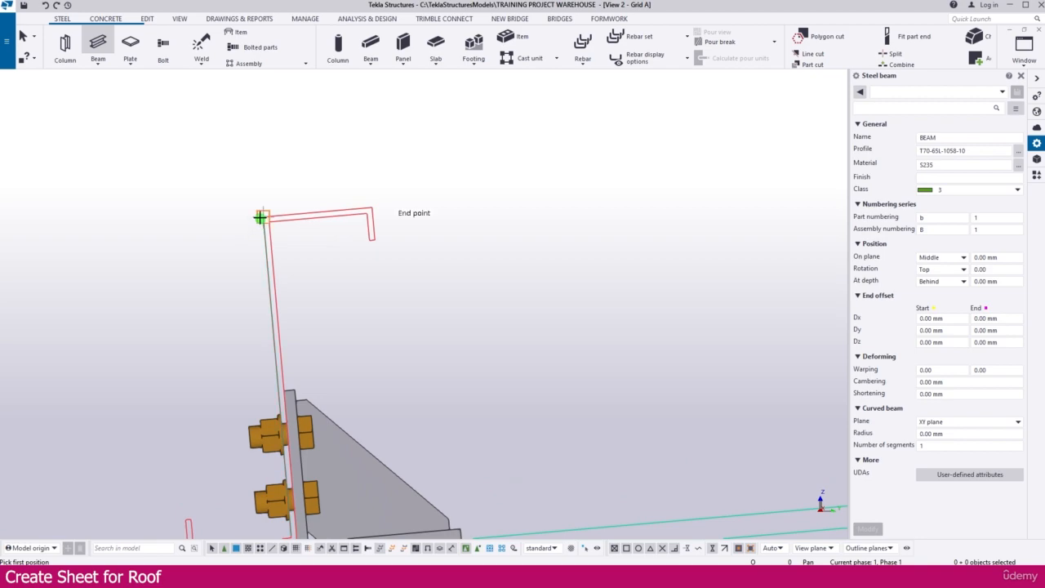
pyautogui.click(261, 216)
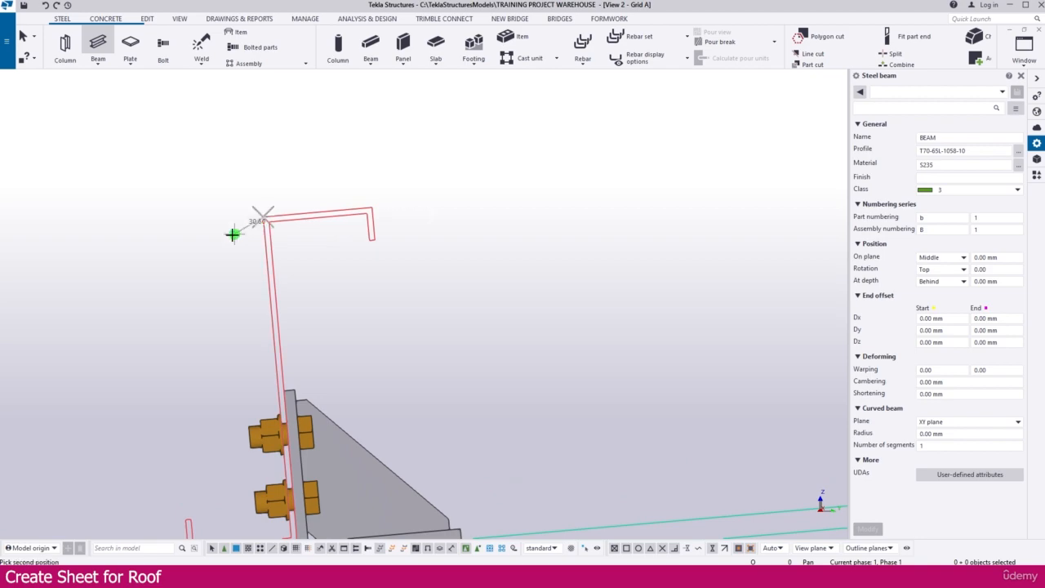
pyautogui.scroll(-10, 225, 245)
pyautogui.scroll(-4, 219, 262)
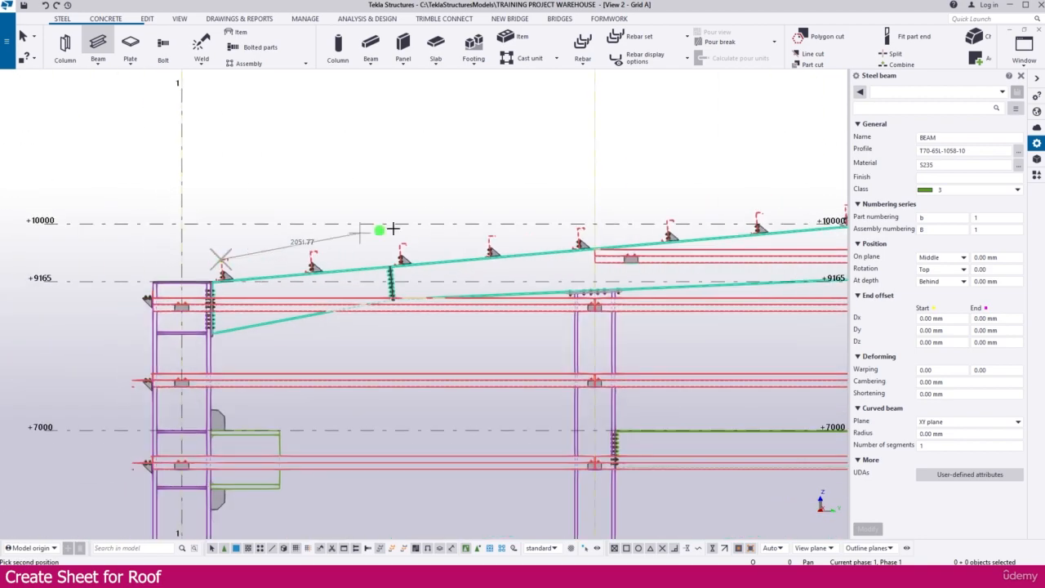
pyautogui.moveTo(650, 209); pyautogui.dragTo(308, 263, button='middle')
pyautogui.scroll(8, 542, 248)
pyautogui.scroll(6, 482, 269)
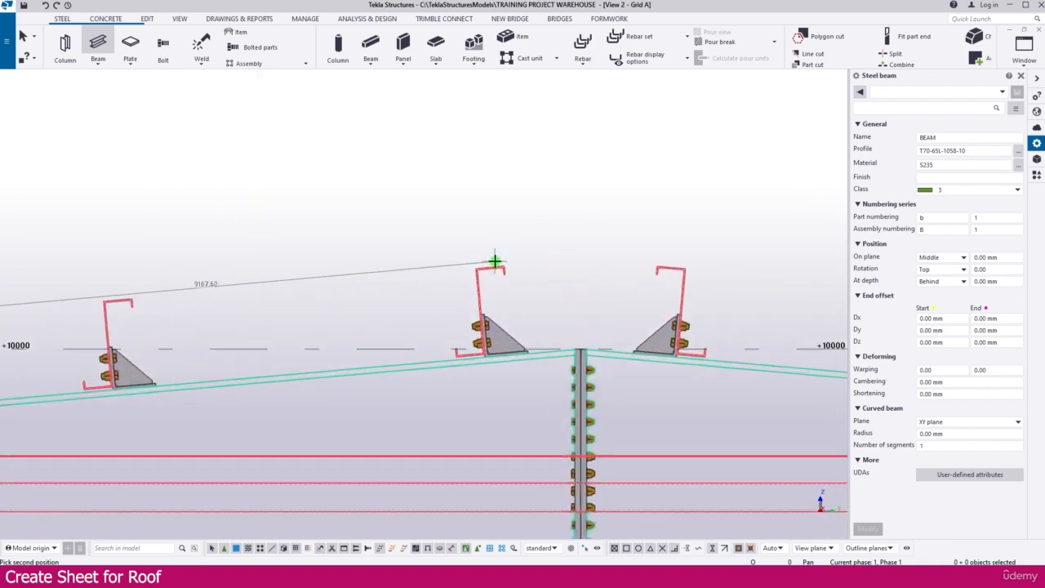
pyautogui.click(508, 280)
pyautogui.scroll(-6, 586, 229)
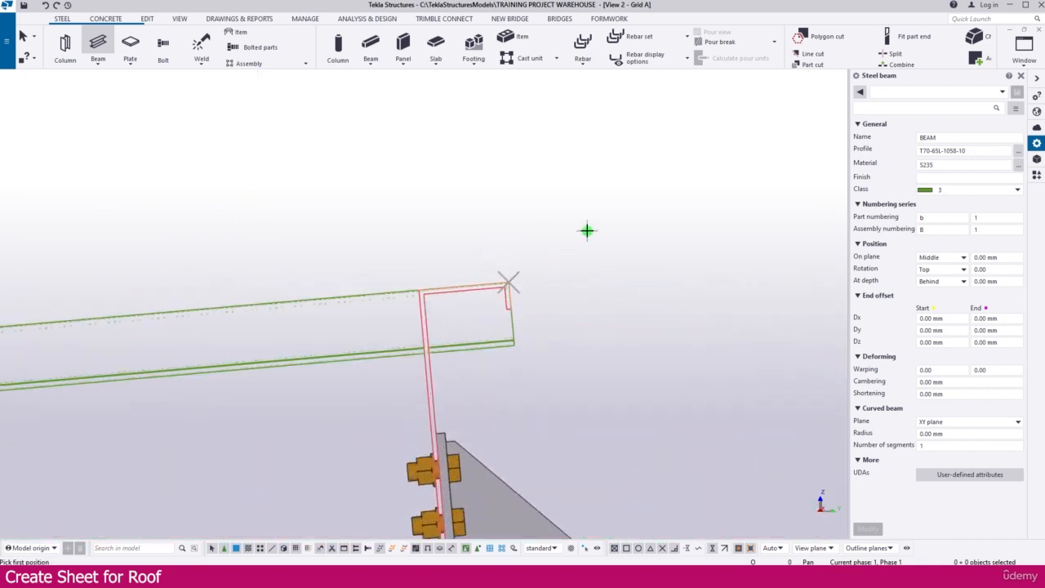
pyautogui.scroll(-3, 591, 228)
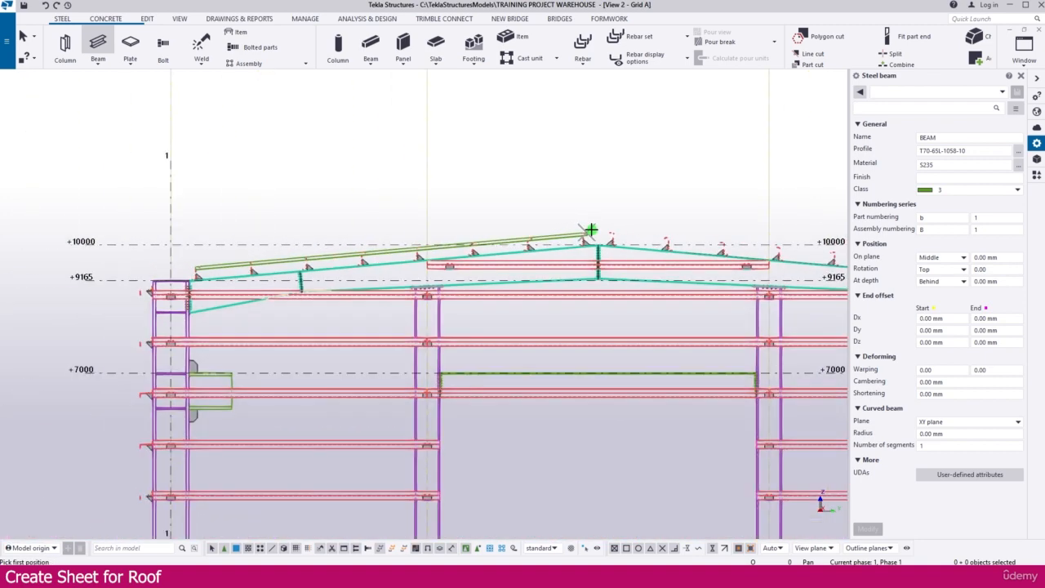
pyautogui.scroll(7, 188, 261)
pyautogui.scroll(2, 193, 262)
pyautogui.press('Escape')
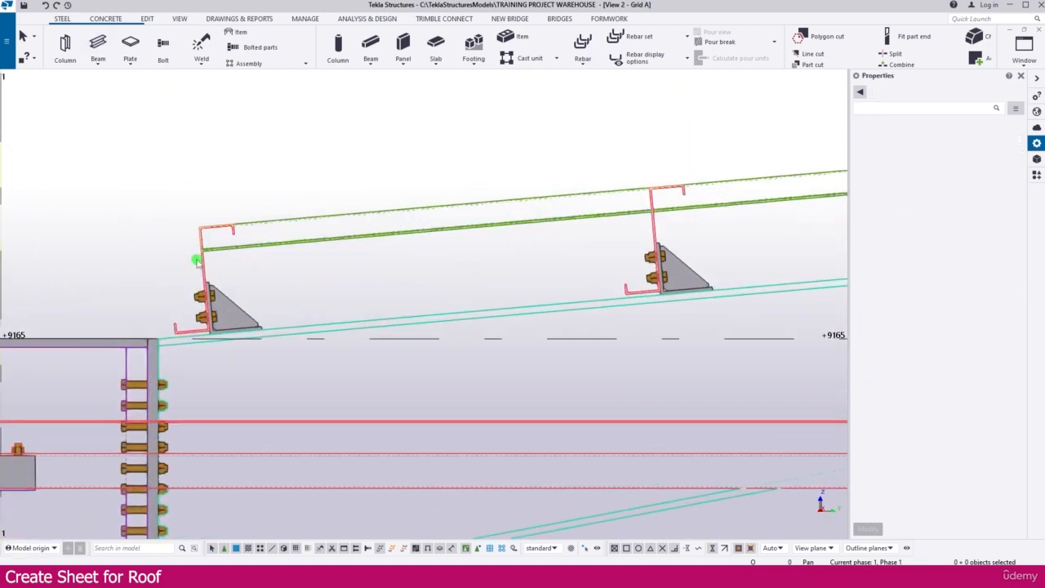
# Step: Examine the new roof sheet in the isometric view, checking how it sits on the purlins at the building's corner
pyautogui.hotkey('ctrl', 'Tab')
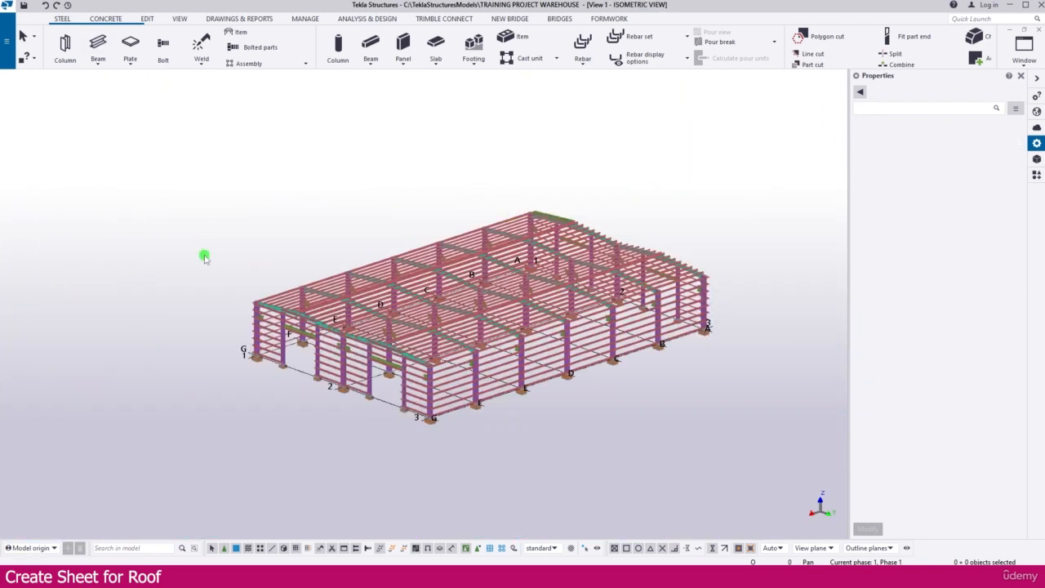
pyautogui.scroll(8, 278, 374)
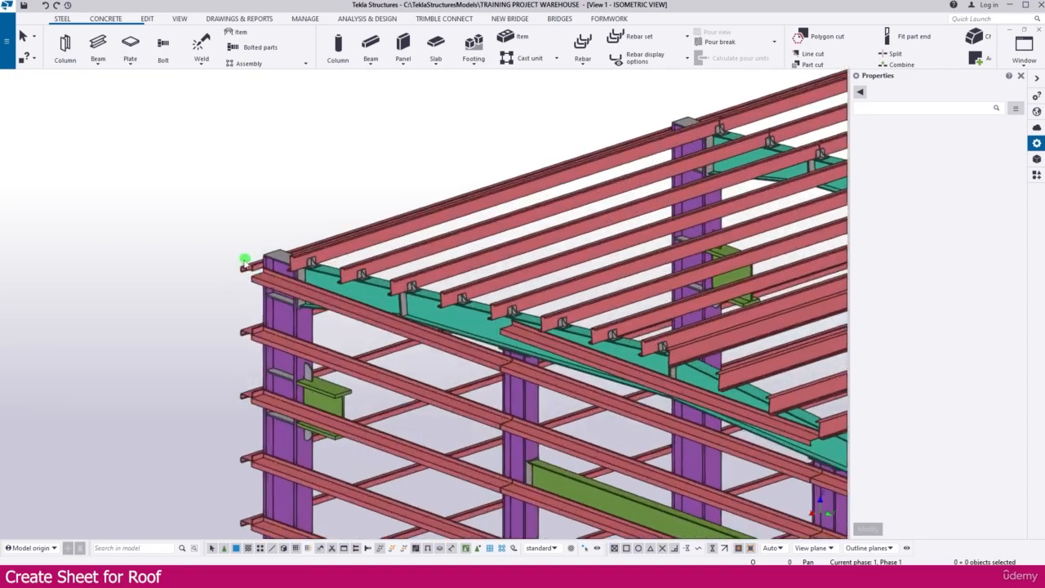
pyautogui.scroll(-8, 245, 259)
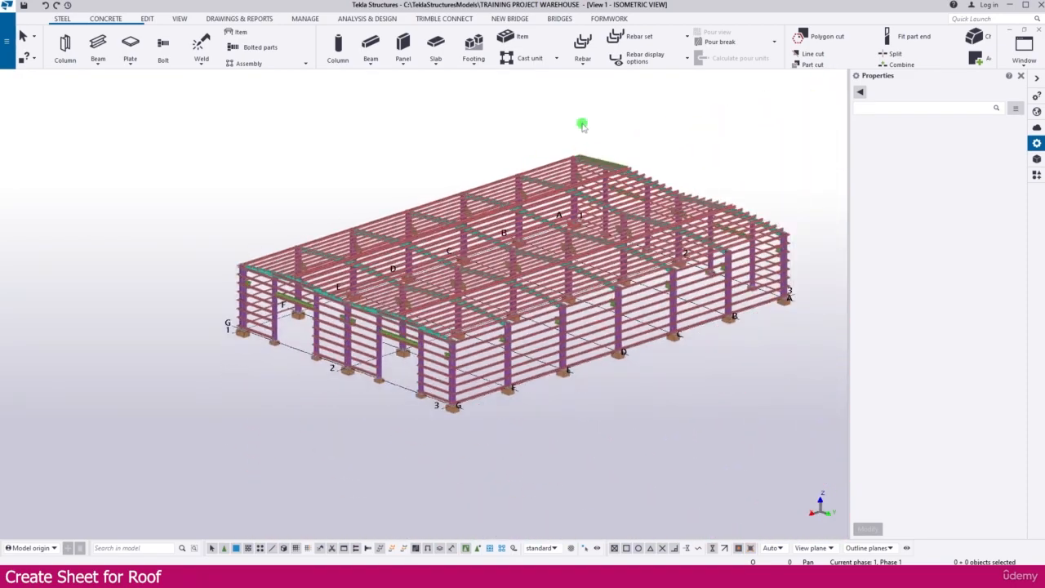
pyautogui.scroll(6, 629, 131)
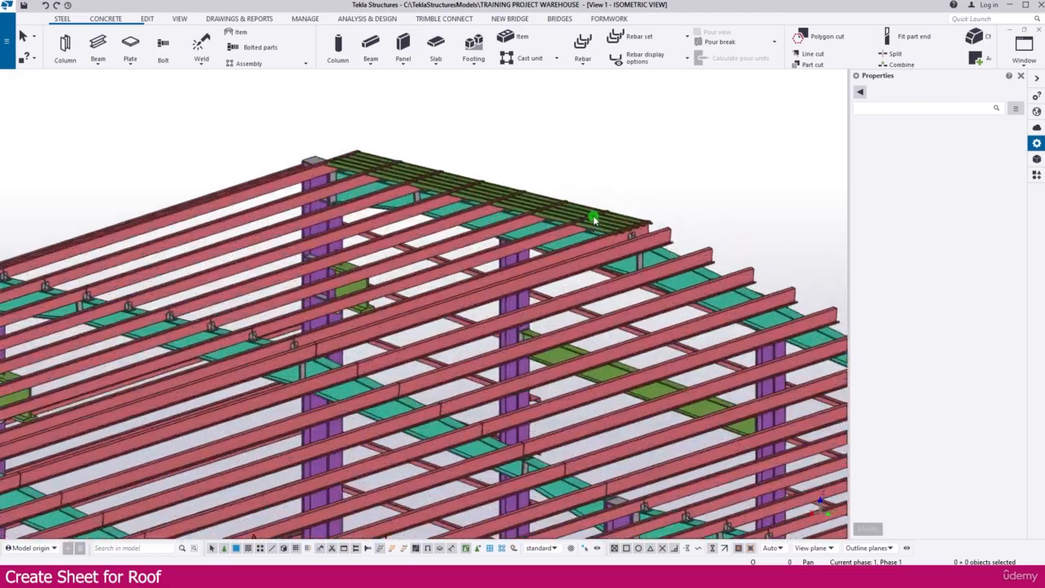
pyautogui.scroll(-2, 594, 219)
pyautogui.click(635, 222)
pyautogui.scroll(-3, 539, 196)
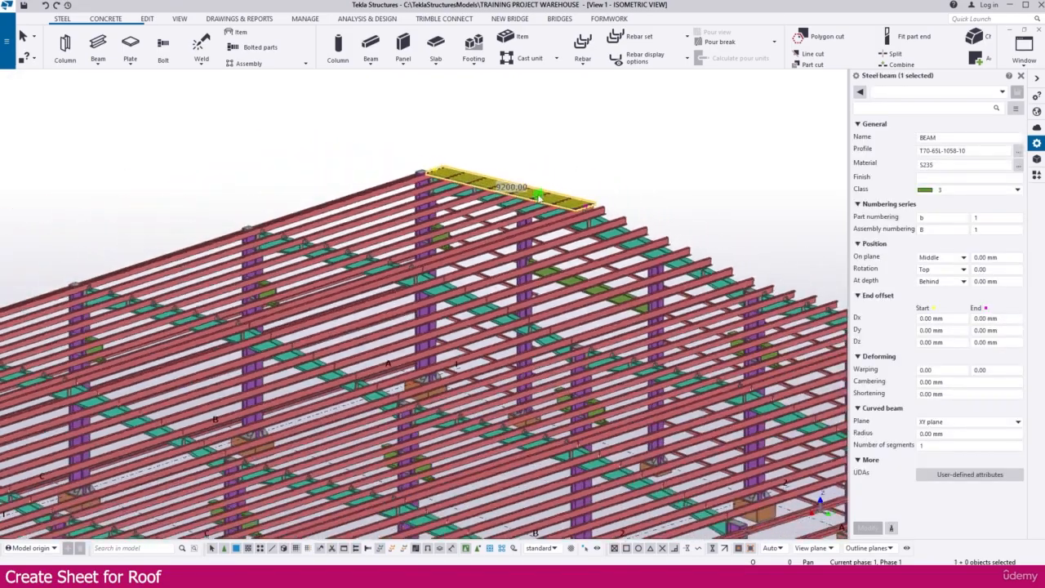
pyautogui.scroll(-2, 538, 197)
pyautogui.keyDown('ctrl'); pyautogui.moveTo(538, 197); pyautogui.dragTo(455, 248, button='middle'); pyautogui.keyUp('ctrl')
pyautogui.moveTo(567, 329); pyautogui.dragTo(492, 263, button='middle')
pyautogui.scroll(-2, 492, 260)
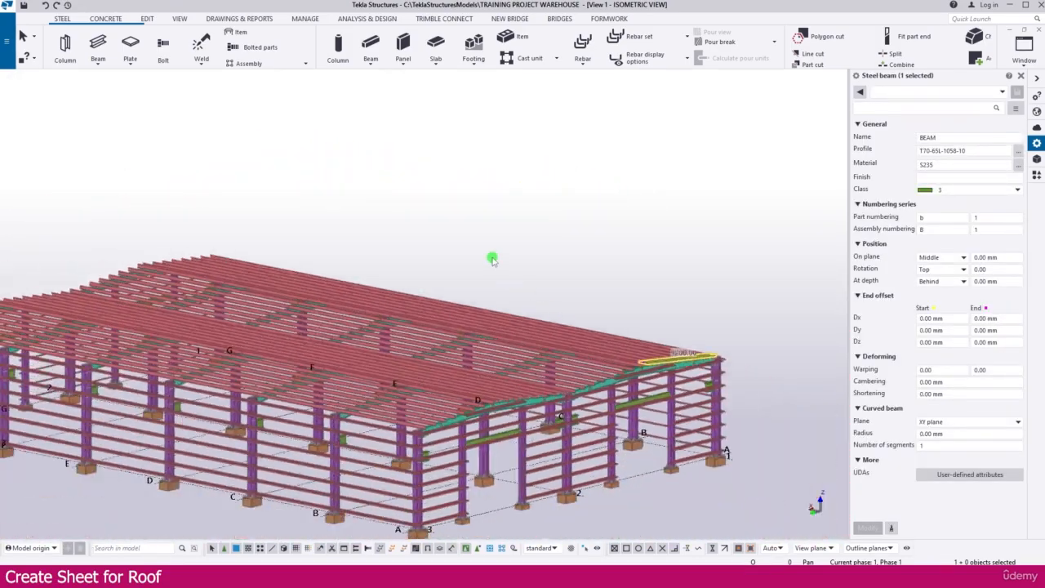
pyautogui.scroll(-2, 493, 260)
pyautogui.keyDown('ctrl'); pyautogui.moveTo(578, 312); pyautogui.dragTo(415, 385, button='middle'); pyautogui.keyUp('ctrl')
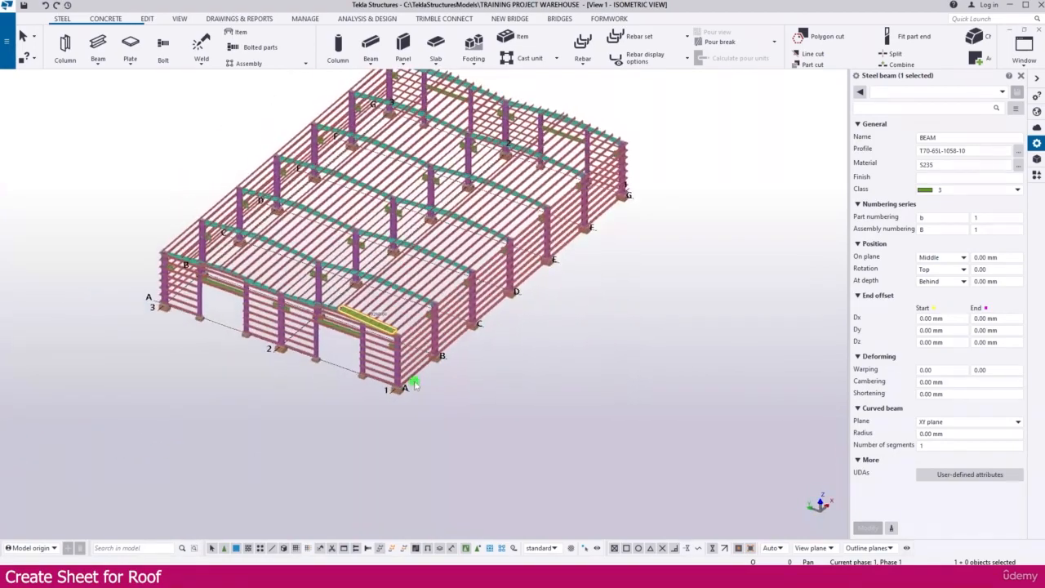
pyautogui.scroll(10, 415, 359)
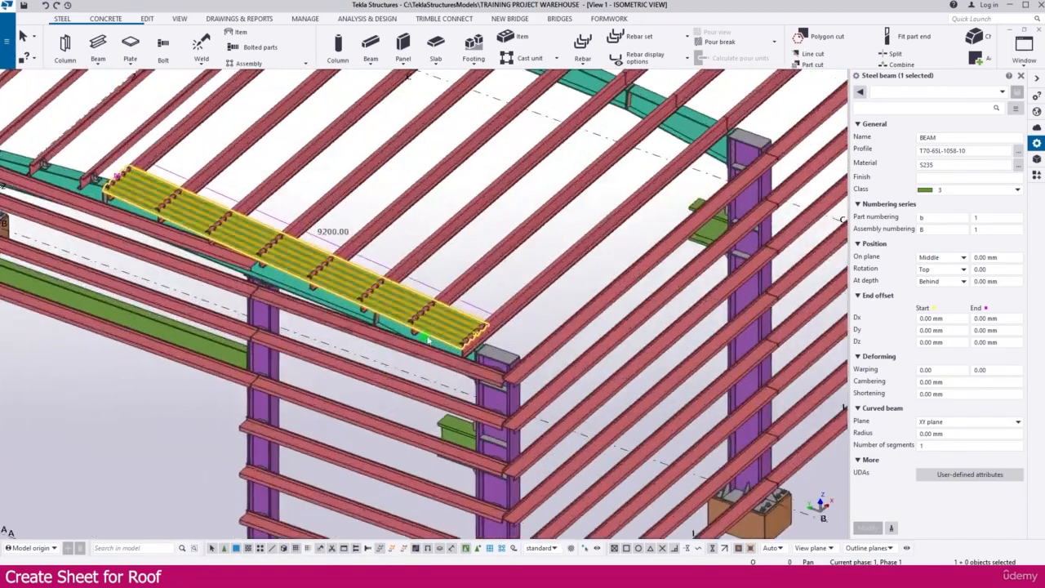
pyautogui.scroll(5, 476, 306)
pyautogui.press('Escape')
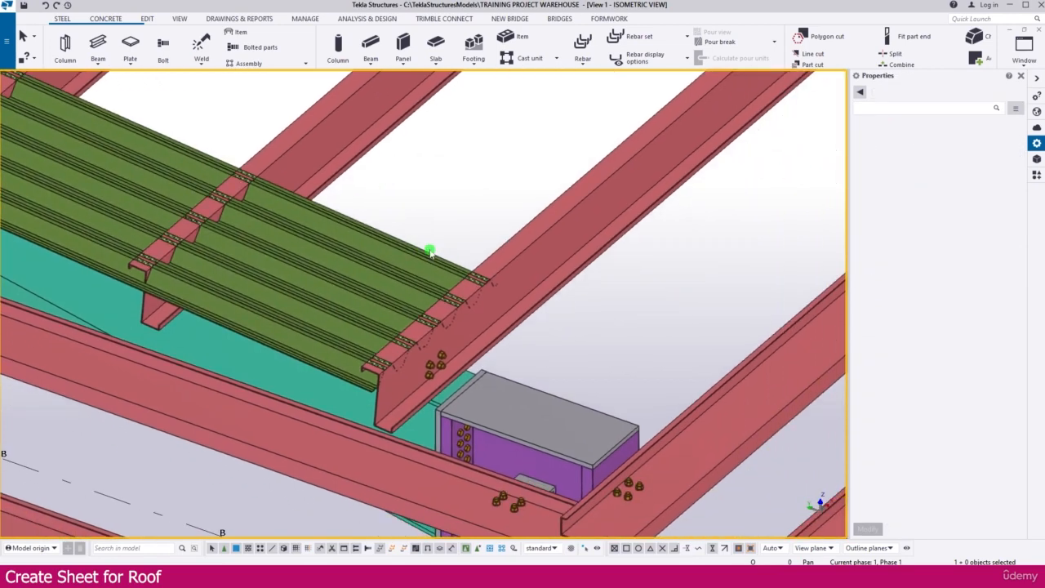
# Step: Turn the roof sheet over by setting its rotation angle to 180 degrees
pyautogui.click(413, 280)
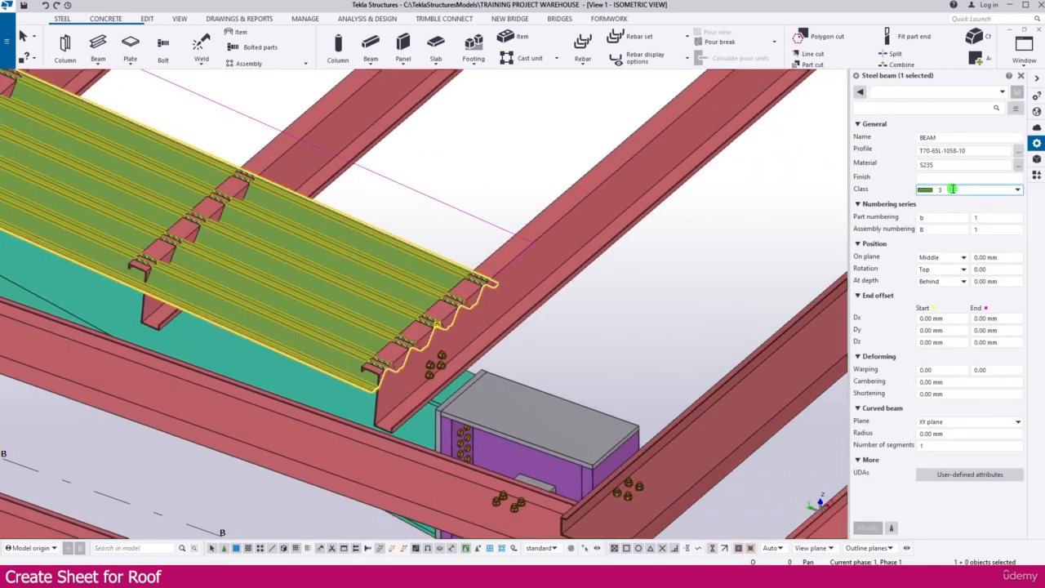
pyautogui.click(997, 269)
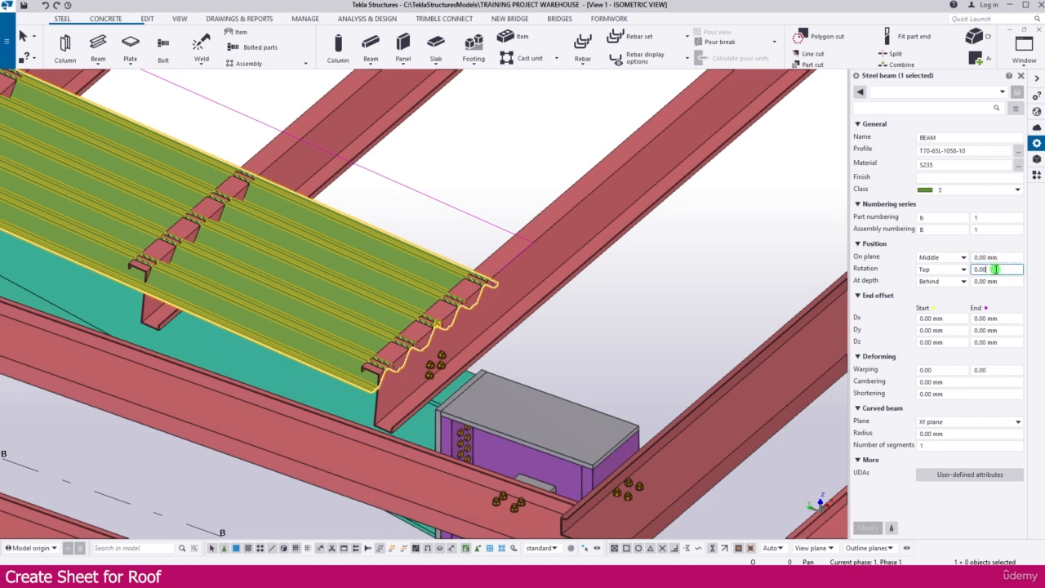
pyautogui.write('180')
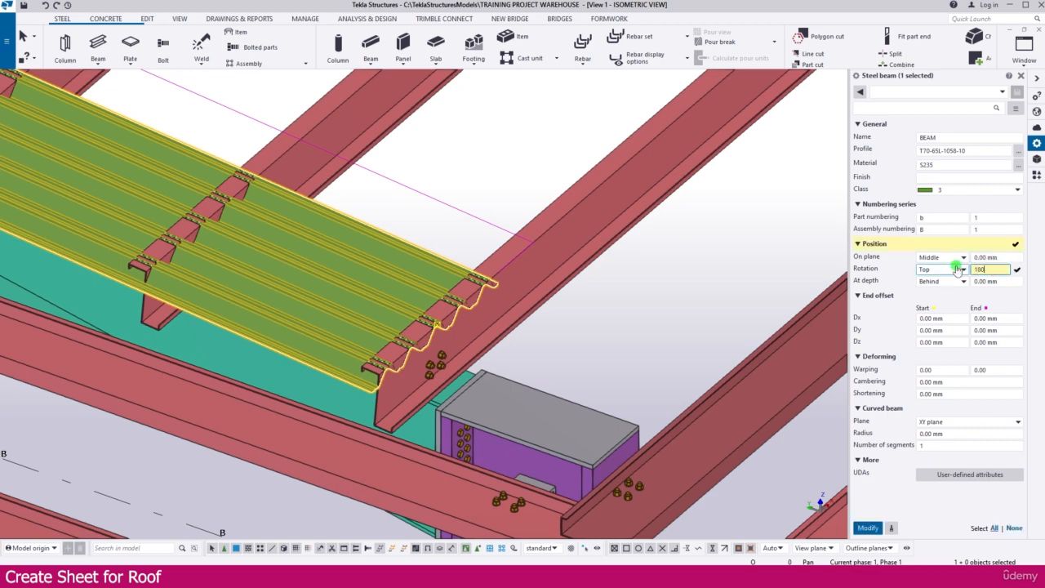
pyautogui.press('Return')
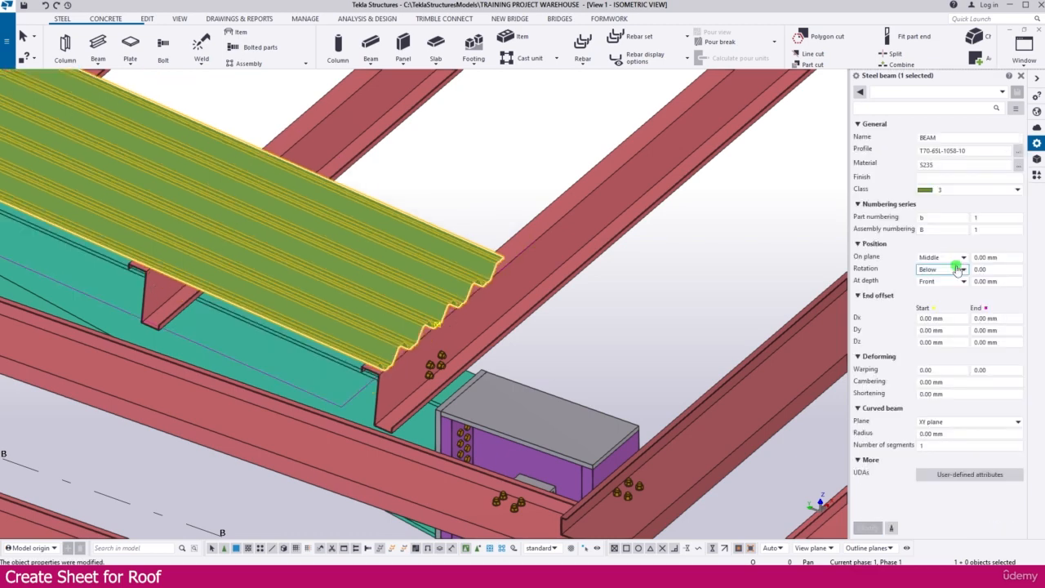
# Step: Change the roof sheet's on-plane position to Right and apply the modification
pyautogui.scroll(3, 433, 314)
pyautogui.scroll(1, 433, 314)
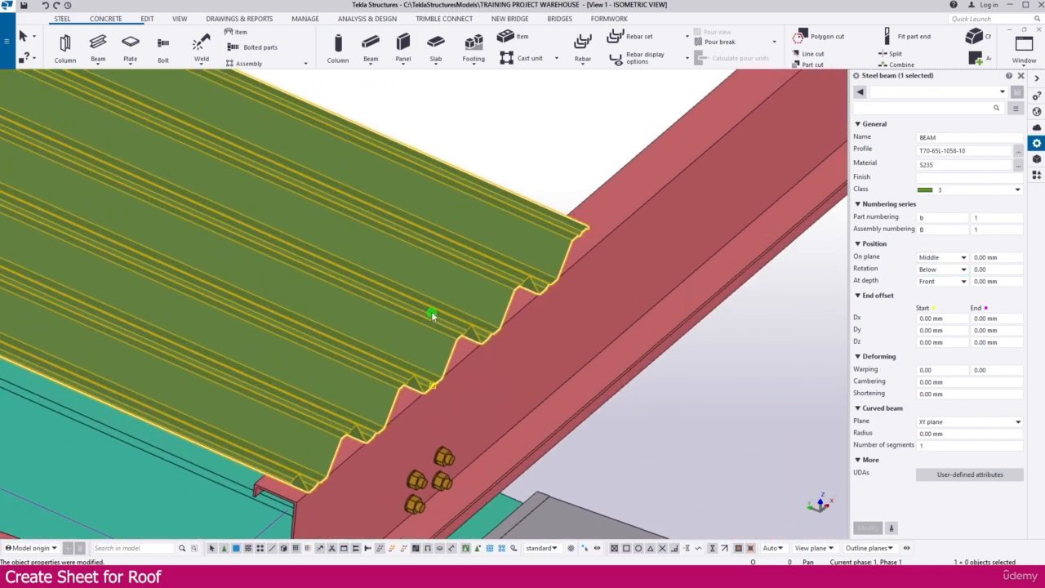
pyautogui.moveTo(441, 301)
pyautogui.keyDown('ctrl'); pyautogui.mouseDown(button='middle')
pyautogui.moveTo(411, 297)
pyautogui.moveTo(341, 240)
pyautogui.moveTo(339, 223)
pyautogui.moveTo(423, 302)
pyautogui.mouseUp(button='middle'); pyautogui.keyUp('ctrl')
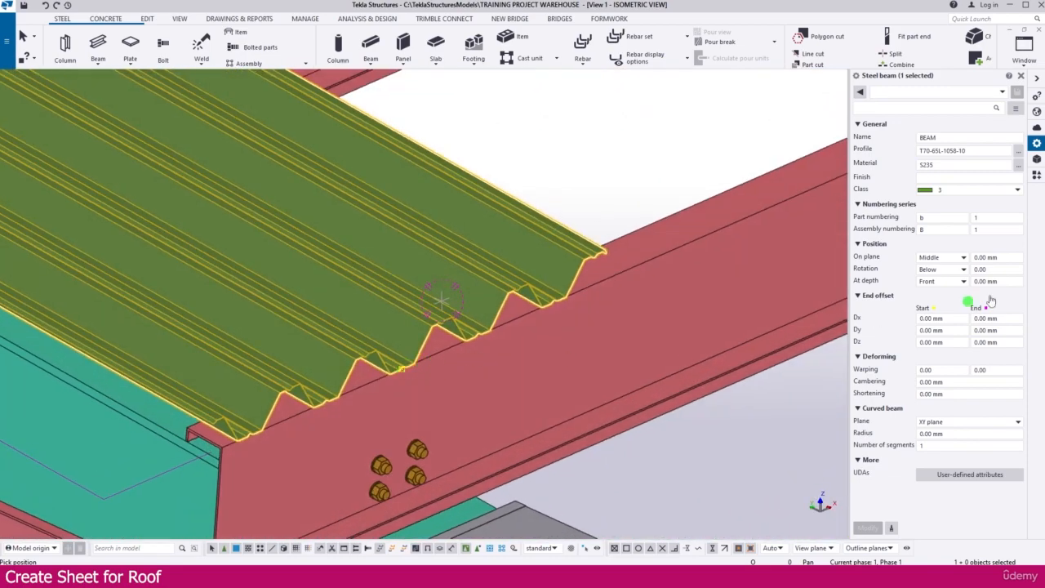
pyautogui.click(931, 283)
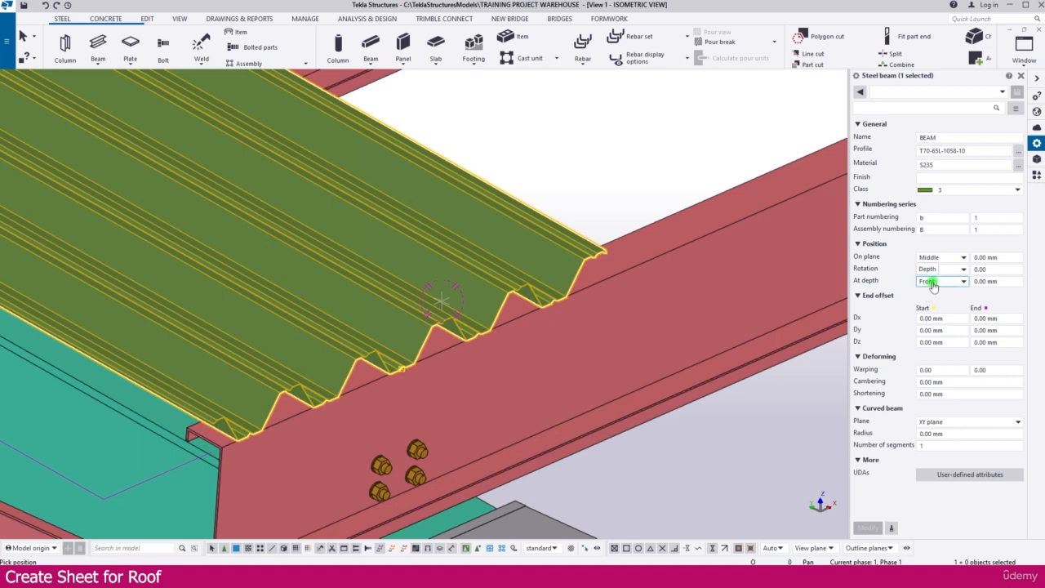
pyautogui.click(935, 257)
pyautogui.click(929, 278)
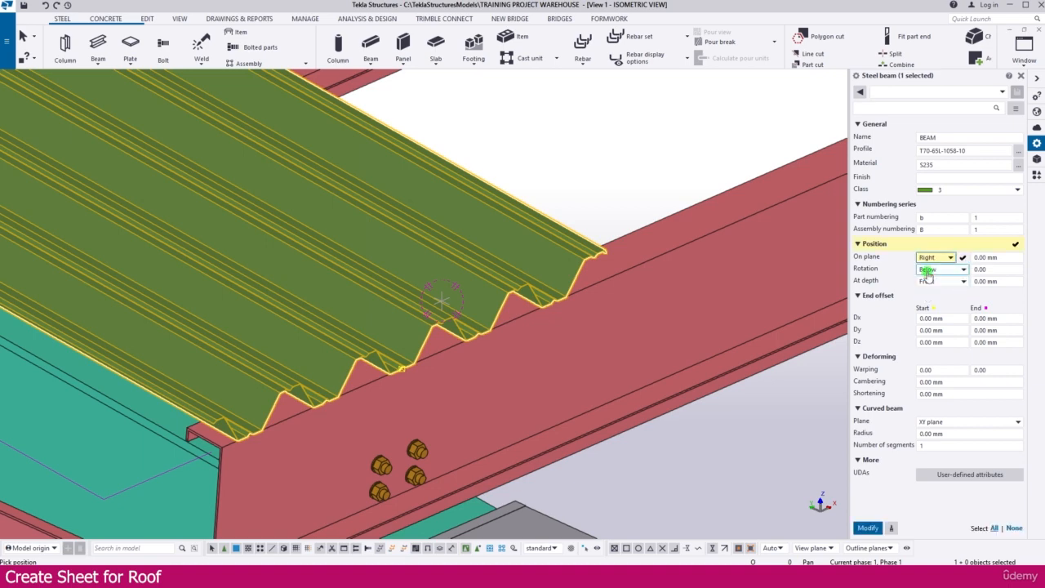
pyautogui.click(869, 527)
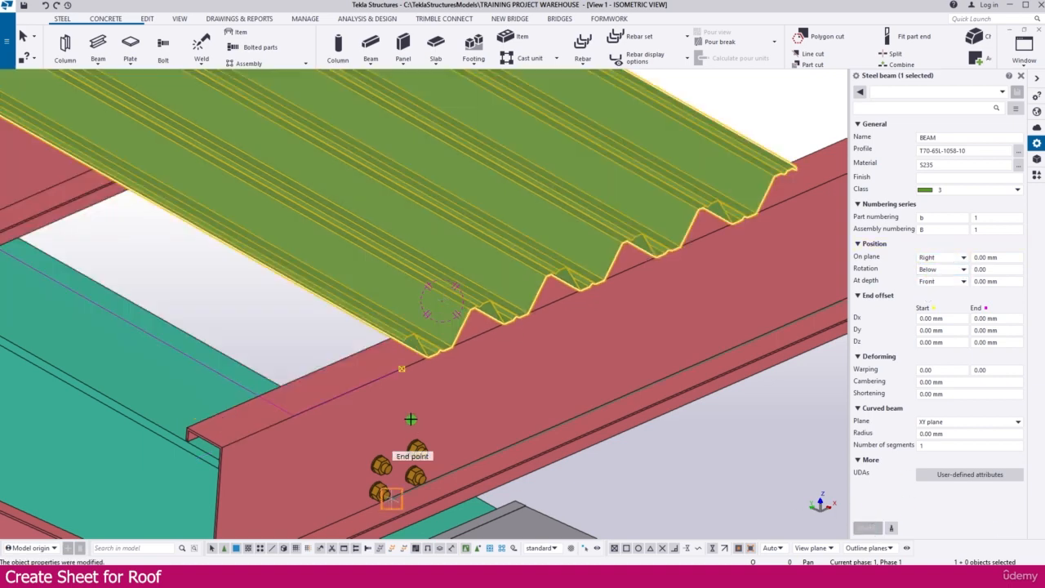
# Step: Open the Plan +10000 view from the list of named views and close the list
pyautogui.click(179, 21)
pyautogui.click(70, 46)
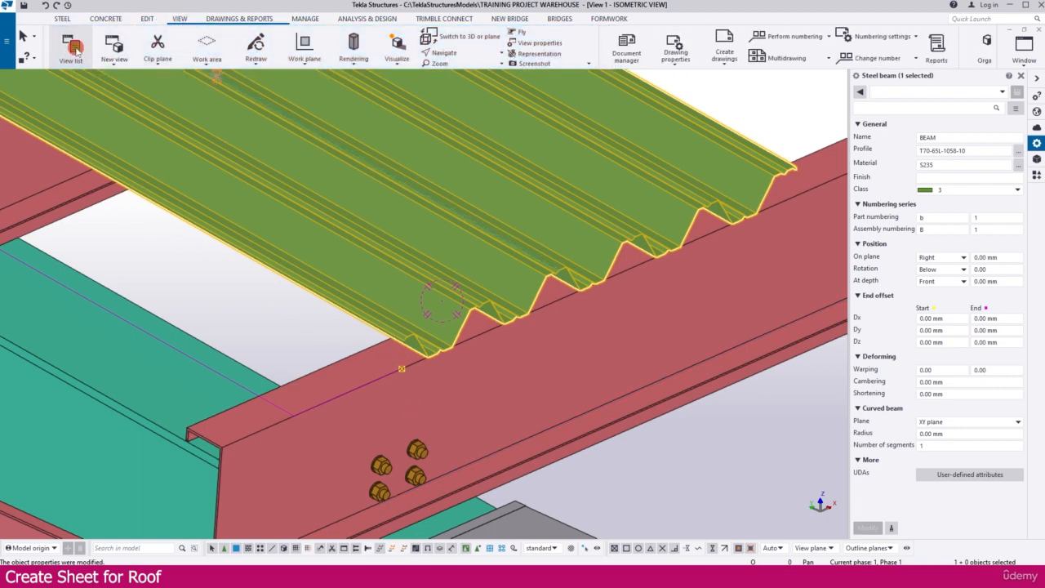
pyautogui.scroll(-2, 375, 194)
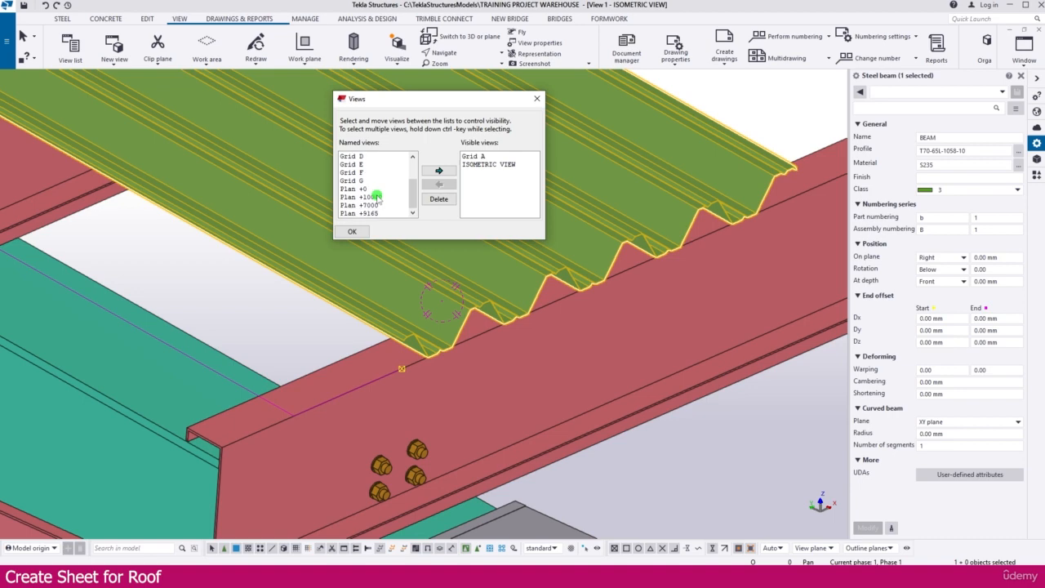
pyautogui.click(370, 198)
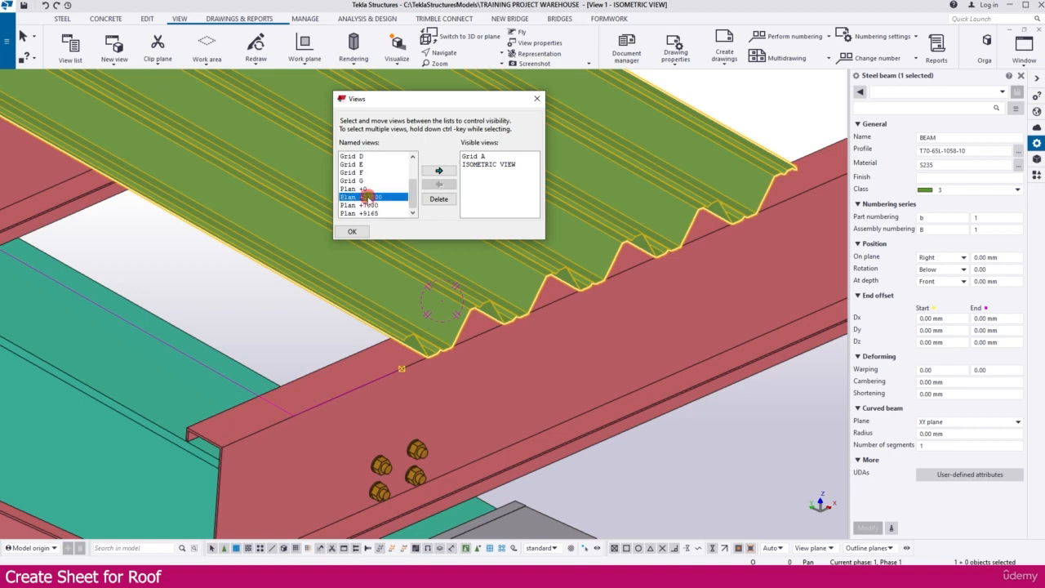
pyautogui.doubleClick(370, 197)
pyautogui.click(537, 98)
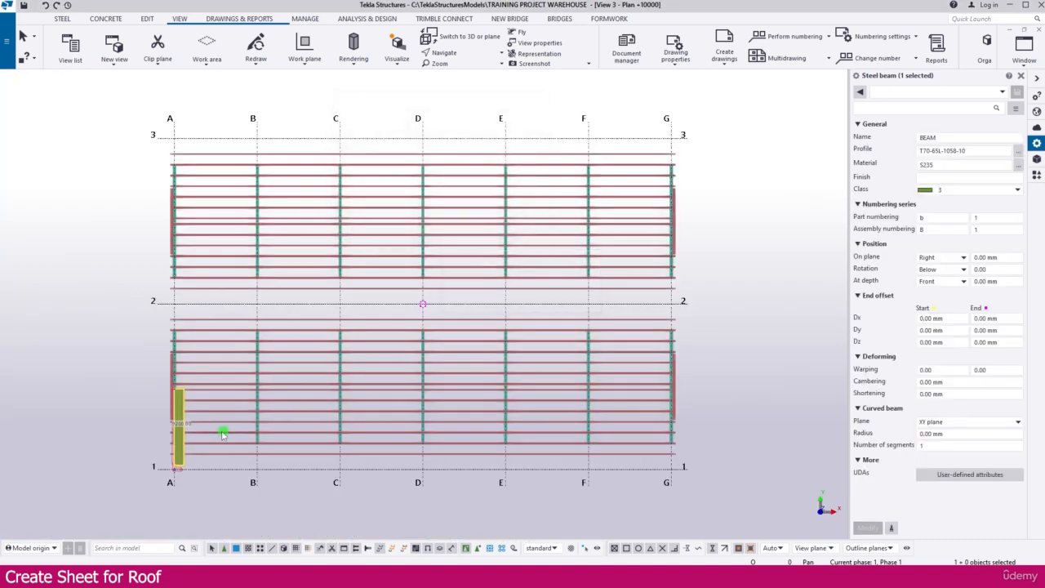
# Step: Move the roof sheet about 500 mm outward in plan, from its edge on grid A to the purlin's outer end, without expanding the view depth
pyautogui.scroll(10, 222, 435)
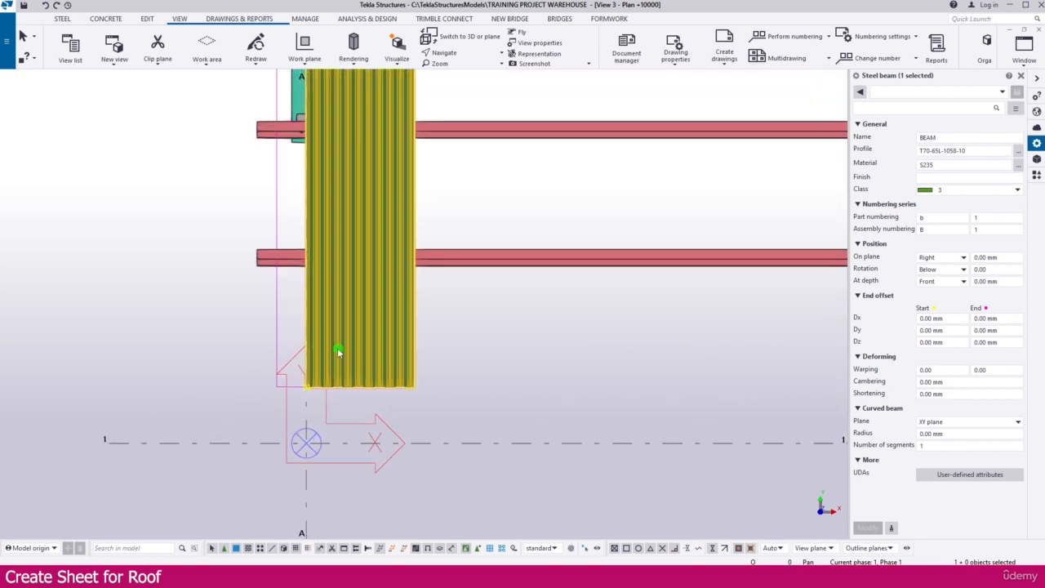
pyautogui.scroll(8, 337, 347)
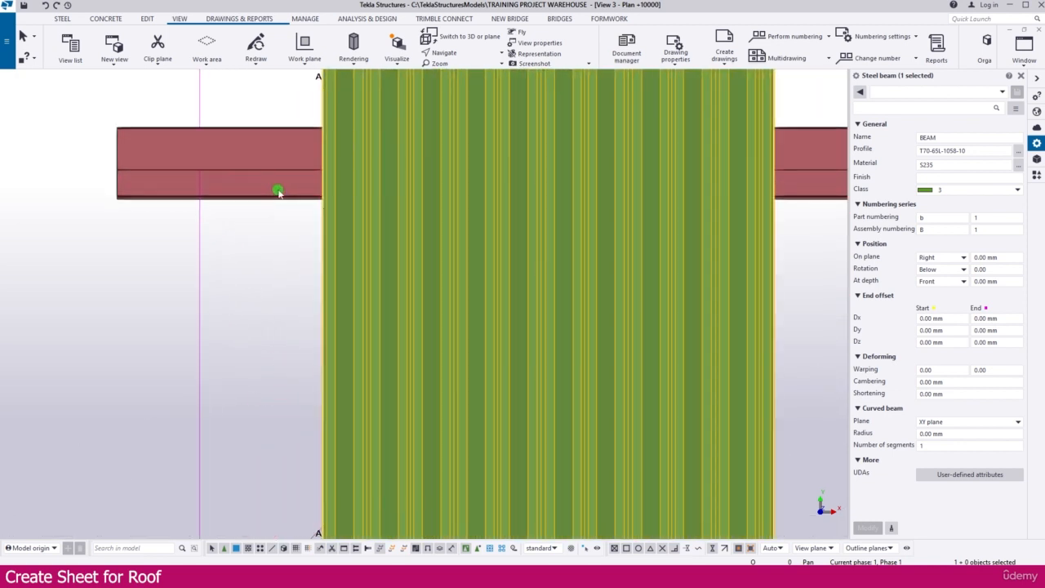
pyautogui.moveTo(279, 191); pyautogui.dragTo(310, 247, button='middle')
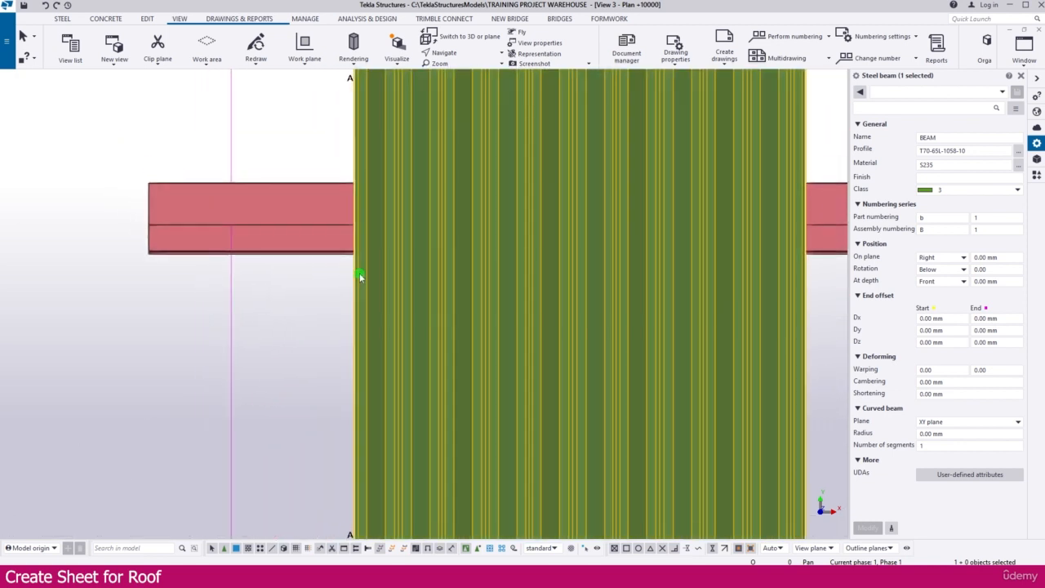
pyautogui.rightClick(360, 273)
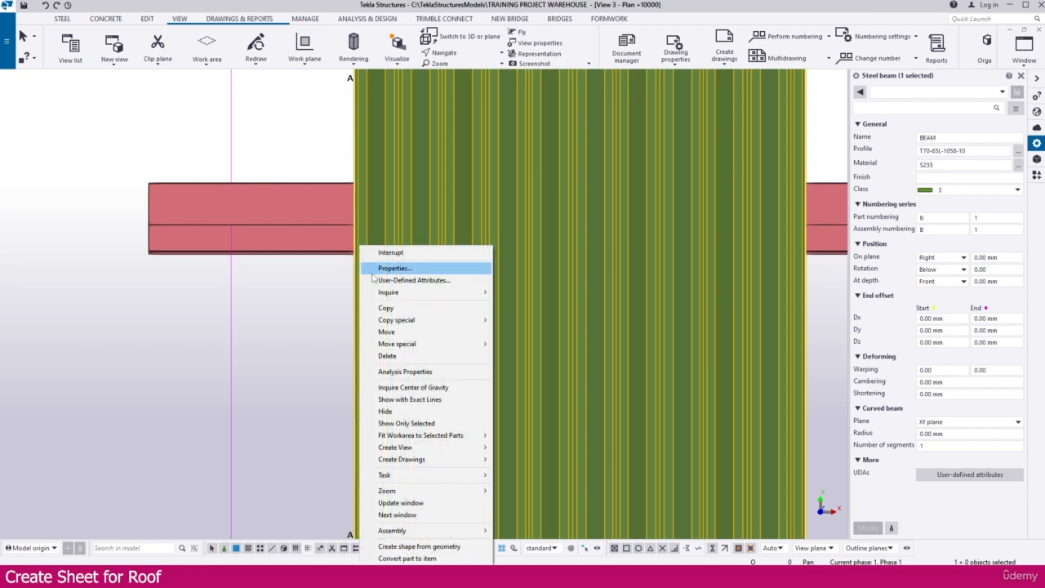
pyautogui.click(387, 333)
pyautogui.scroll(5, 349, 282)
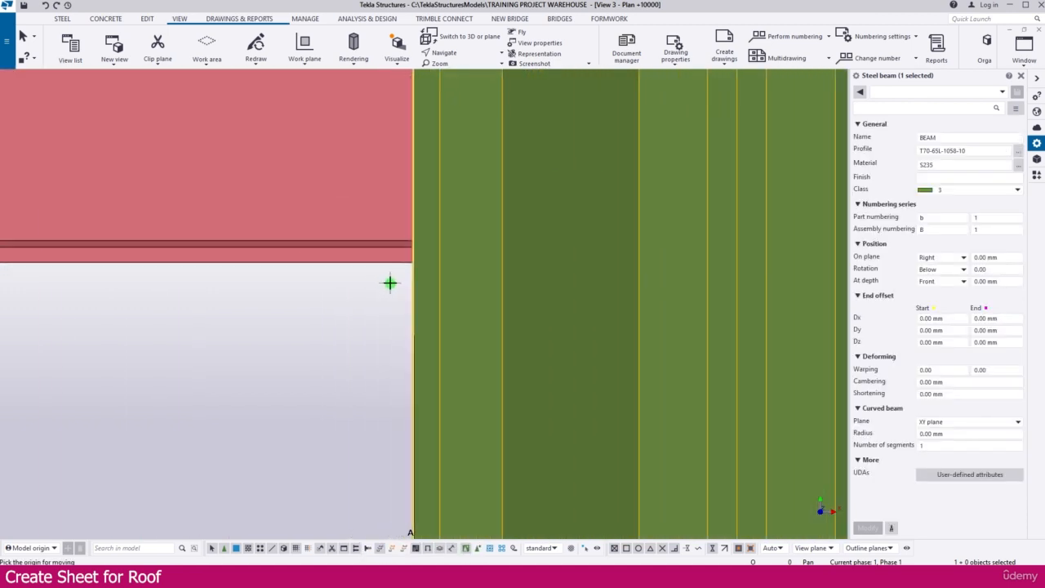
pyautogui.scroll(1, 403, 269)
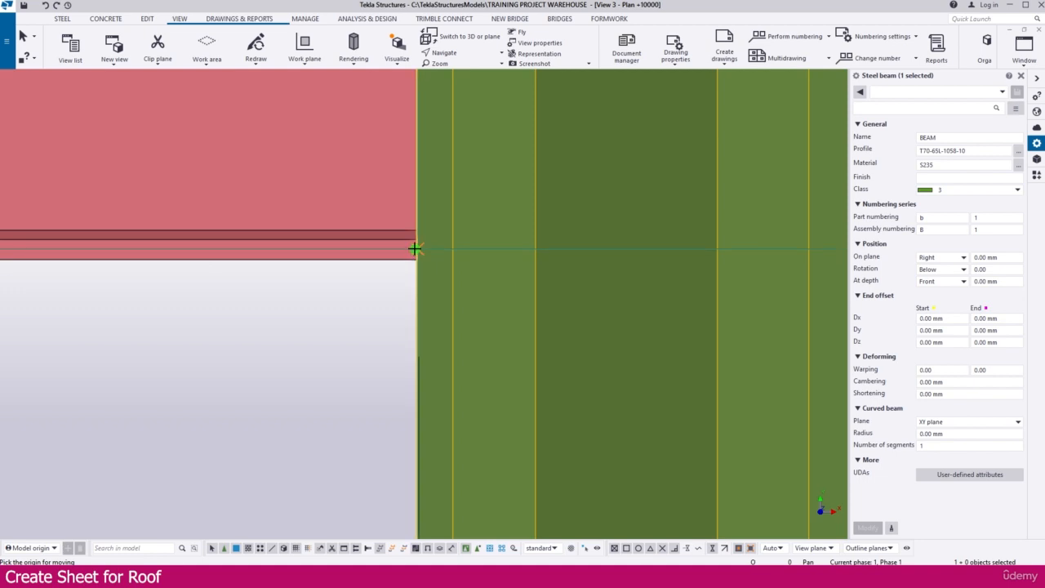
pyautogui.click(415, 244)
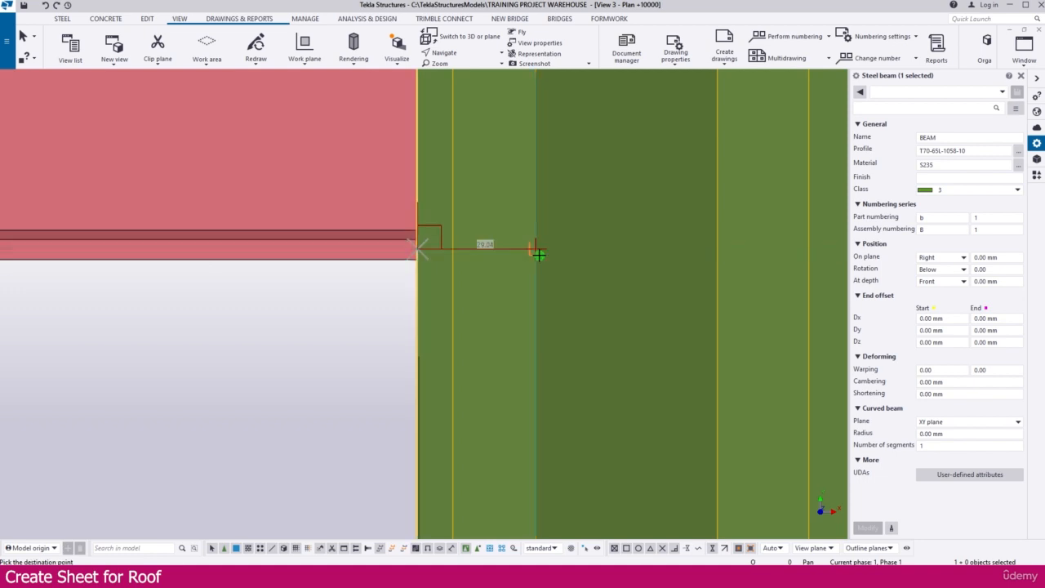
pyautogui.scroll(-4, 537, 249)
pyautogui.scroll(3, 64, 262)
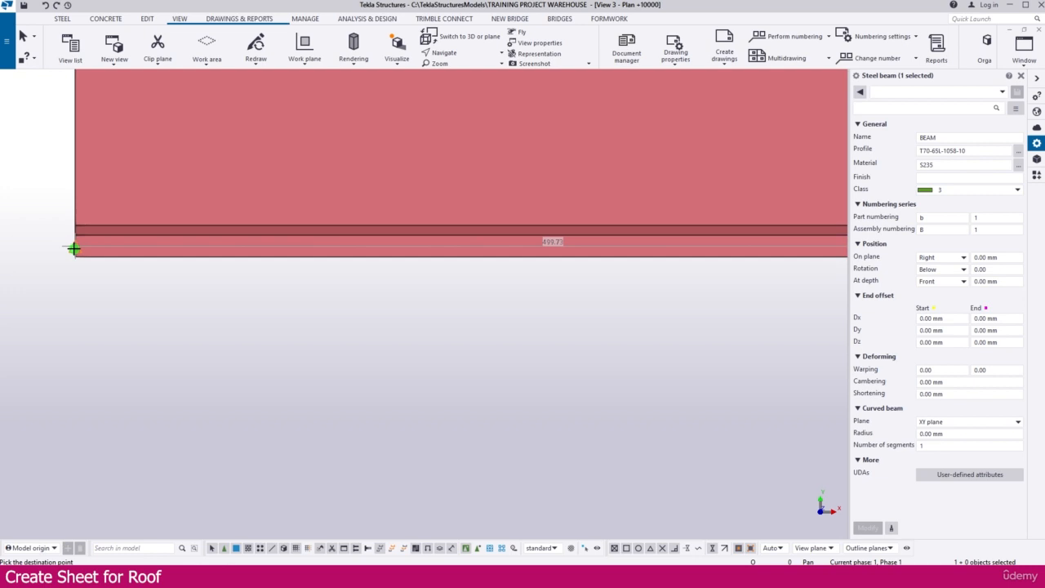
pyautogui.rightClick(73, 248)
pyautogui.click(117, 346)
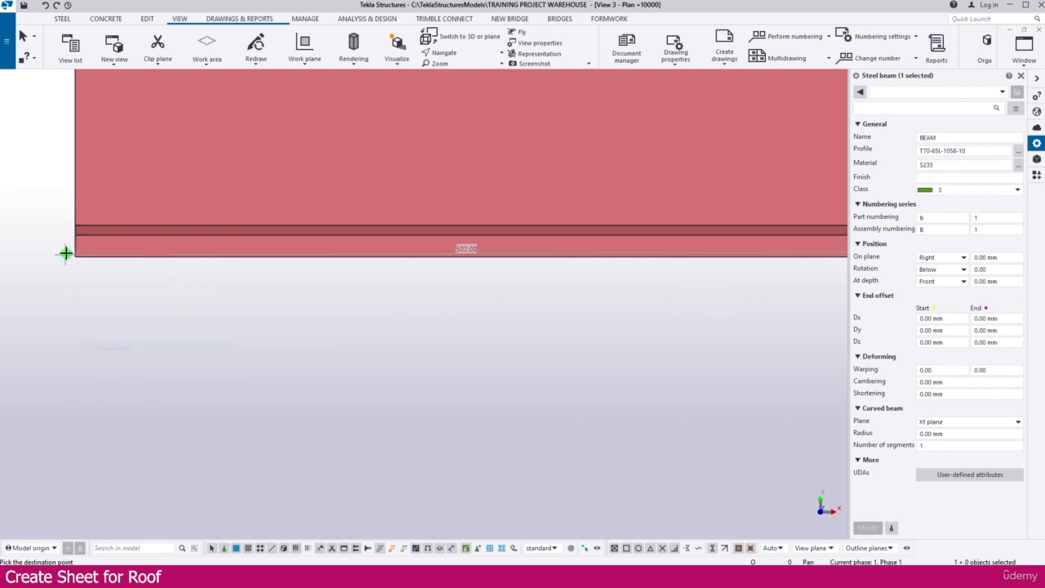
pyautogui.click(75, 241)
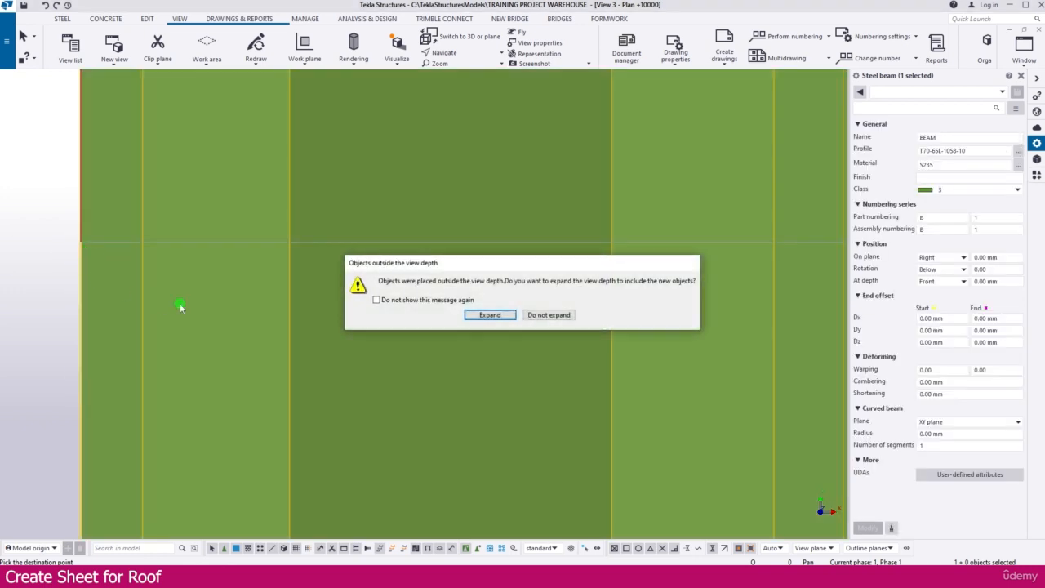
pyautogui.click(549, 315)
pyautogui.scroll(-3, 485, 356)
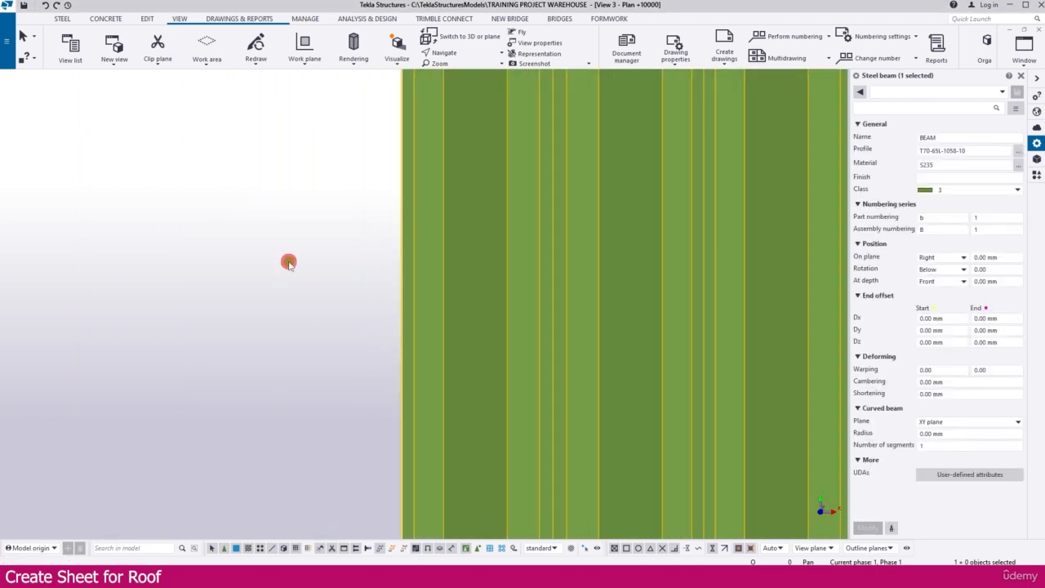
# Step: Examine the moved roof sheet in the plan and isometric views, checking its alignment with the purlin ends from eave to ridge
pyautogui.scroll(-5, 279, 263)
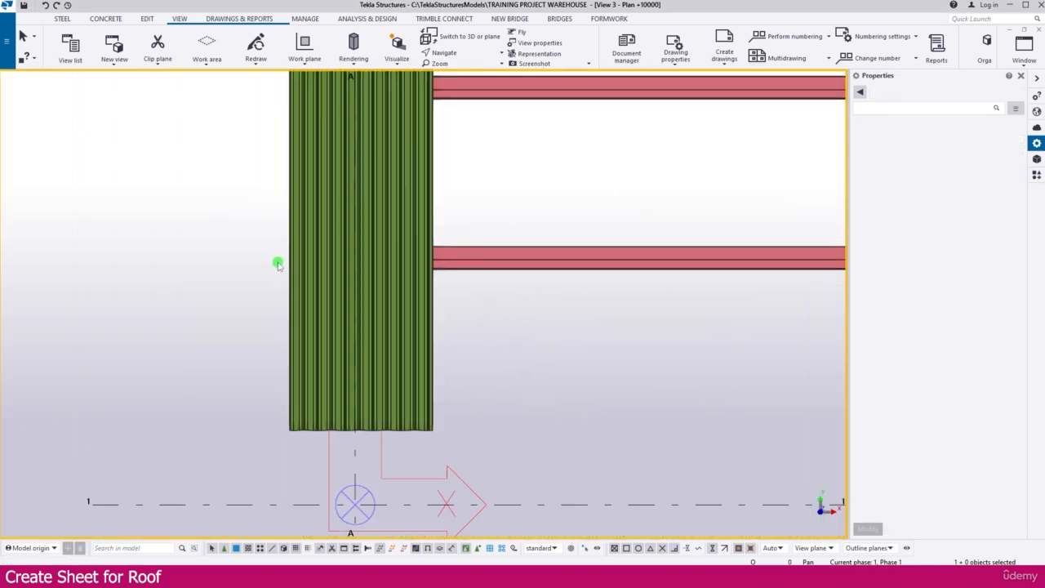
pyautogui.scroll(-5, 277, 263)
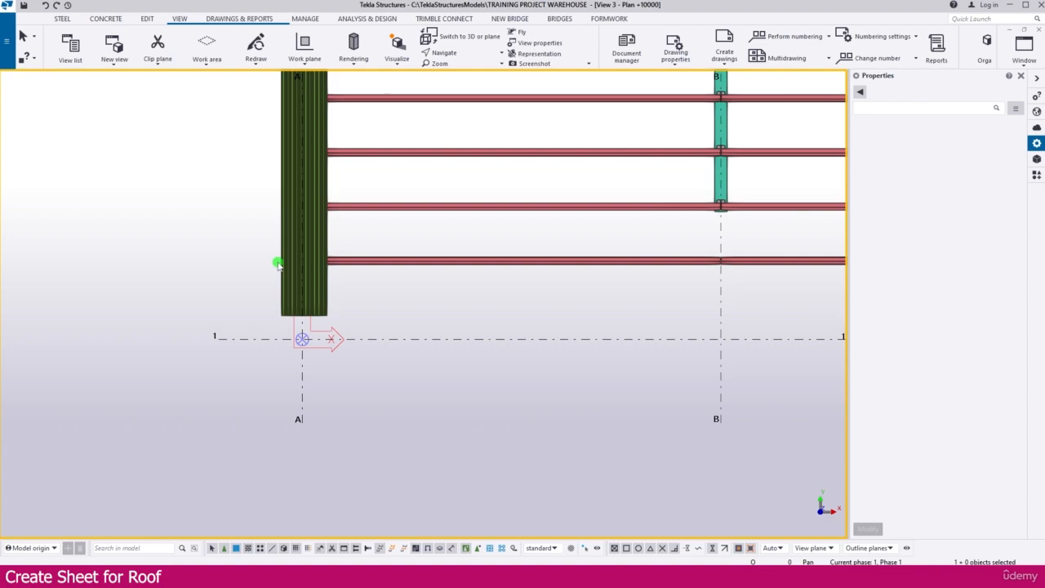
pyautogui.hotkey('ctrl', 'Tab')
pyautogui.scroll(-10, 381, 360)
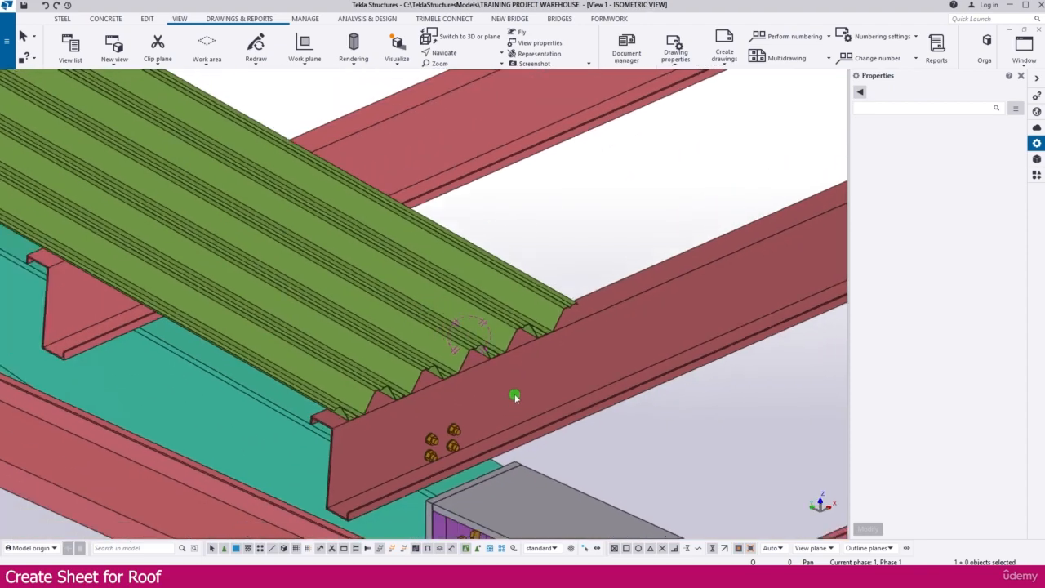
pyautogui.scroll(5, 292, 311)
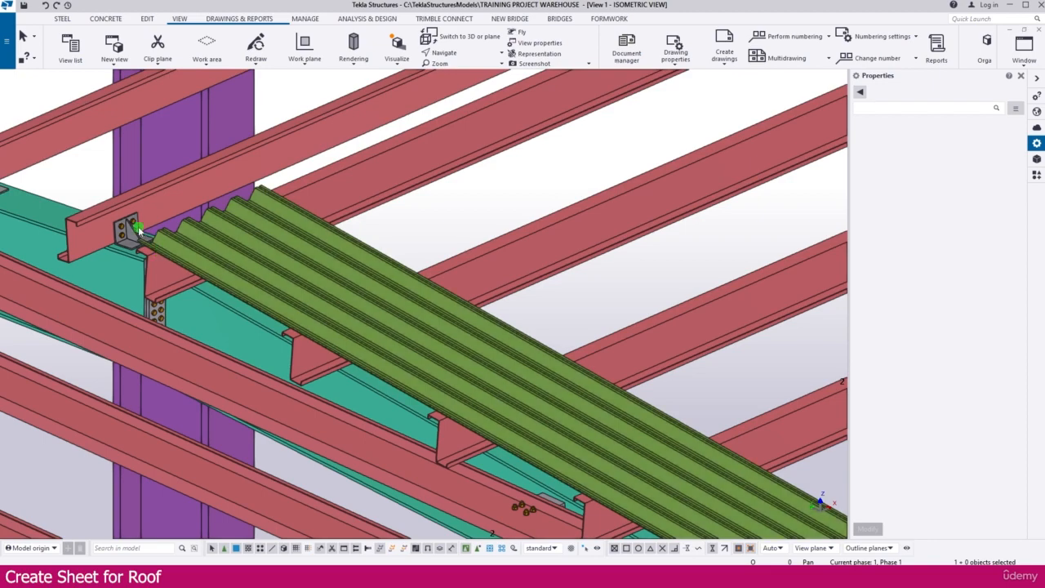
pyautogui.scroll(-5, 133, 216)
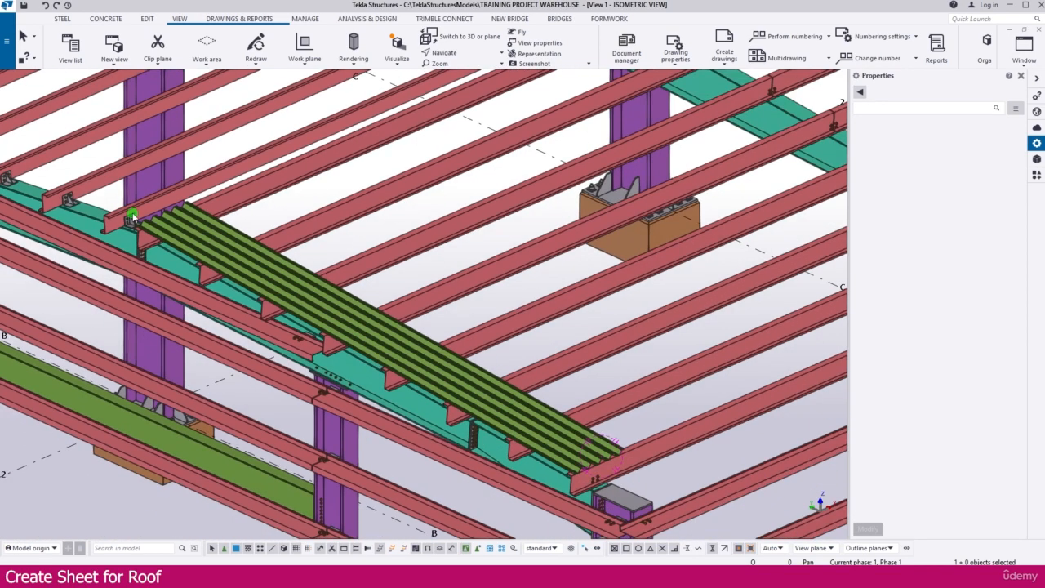
pyautogui.scroll(2, 133, 217)
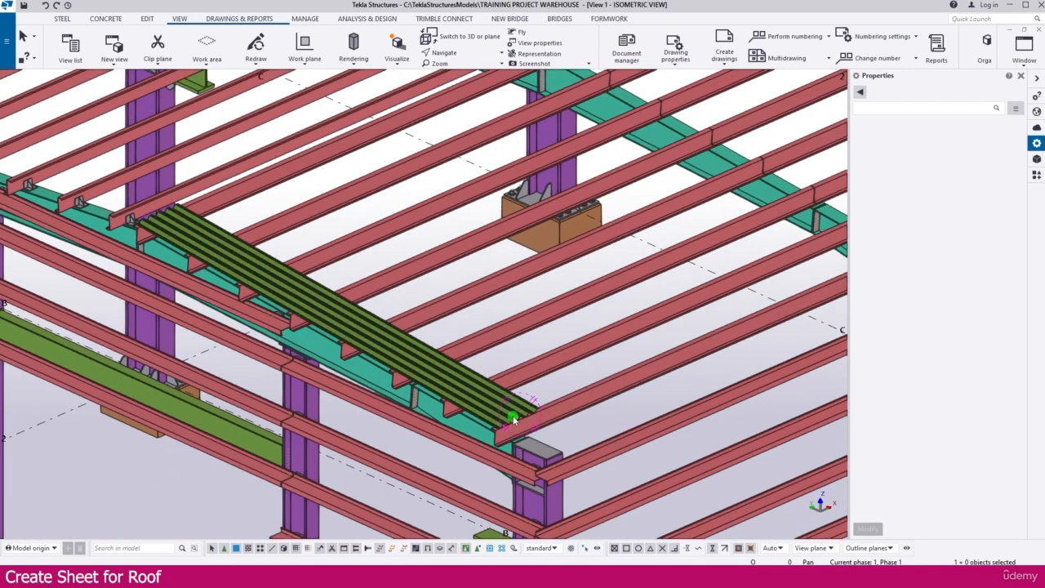
# Step: Select the roof sheet in the Grid A view and change its class to 4
pyautogui.hotkey('ctrl', 'Tab')
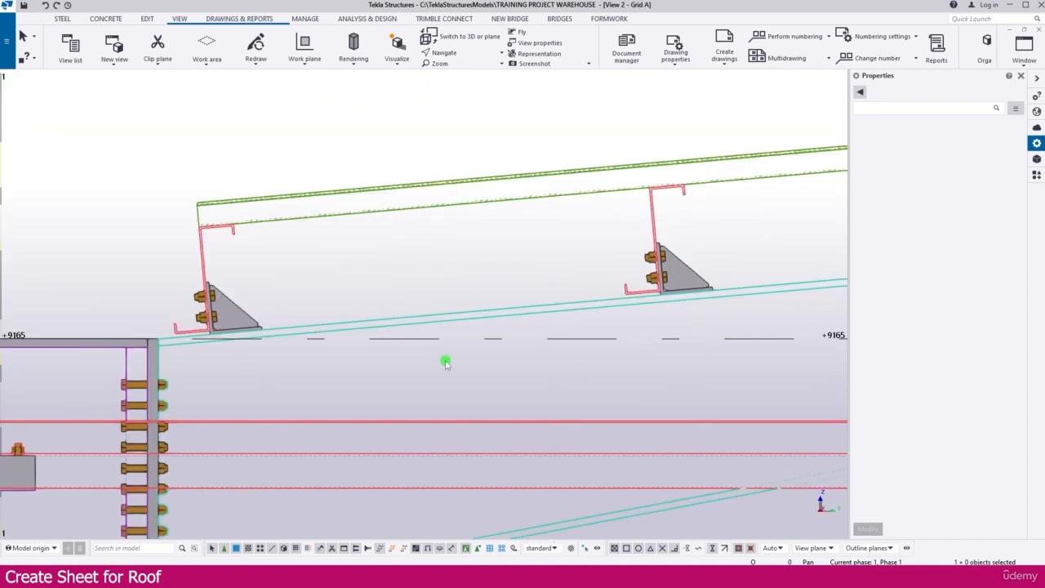
pyautogui.scroll(-3, 445, 361)
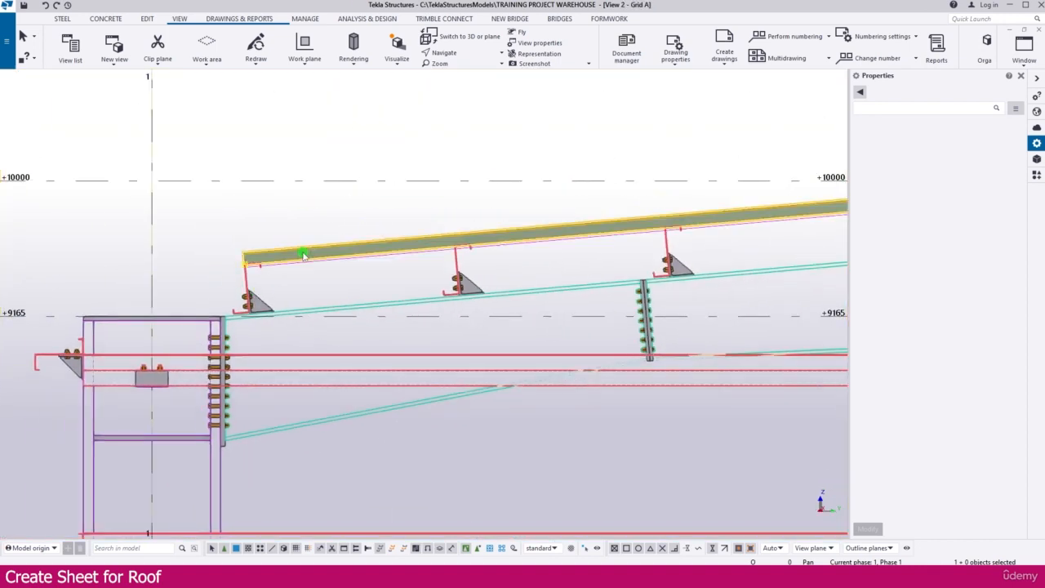
pyautogui.click(303, 256)
pyautogui.click(986, 190)
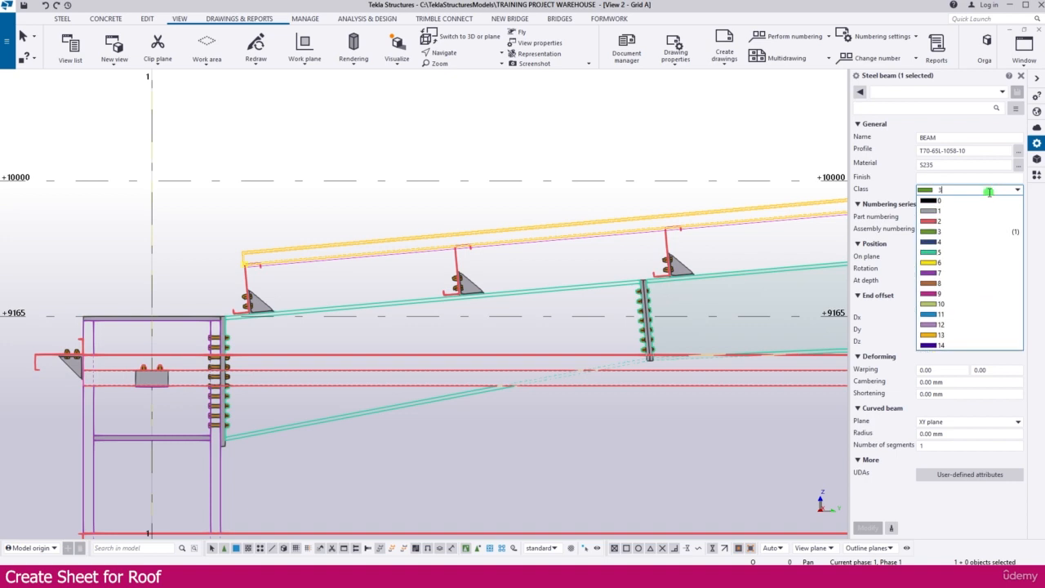
pyautogui.click(929, 242)
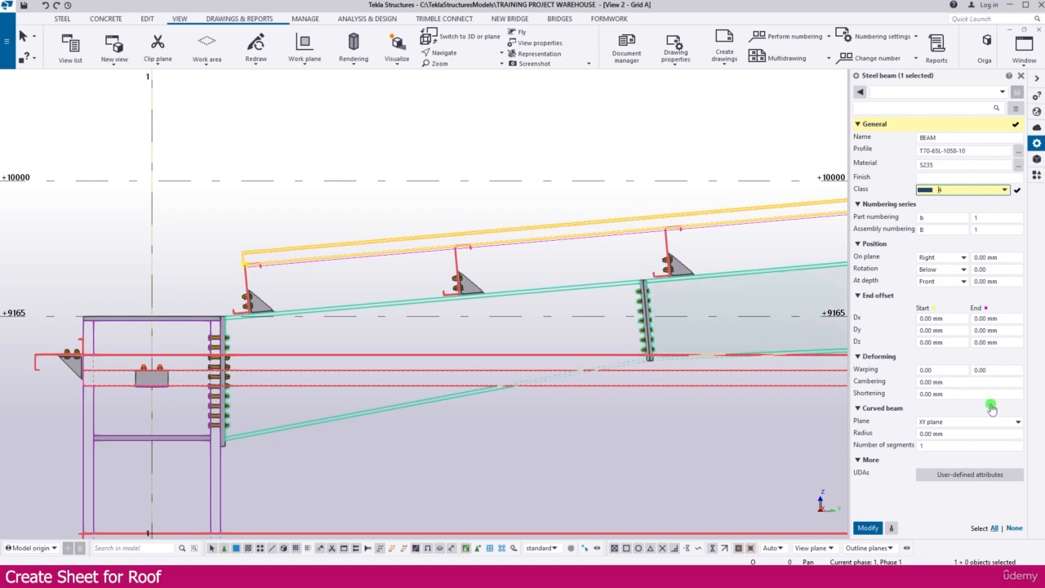
pyautogui.click(867, 527)
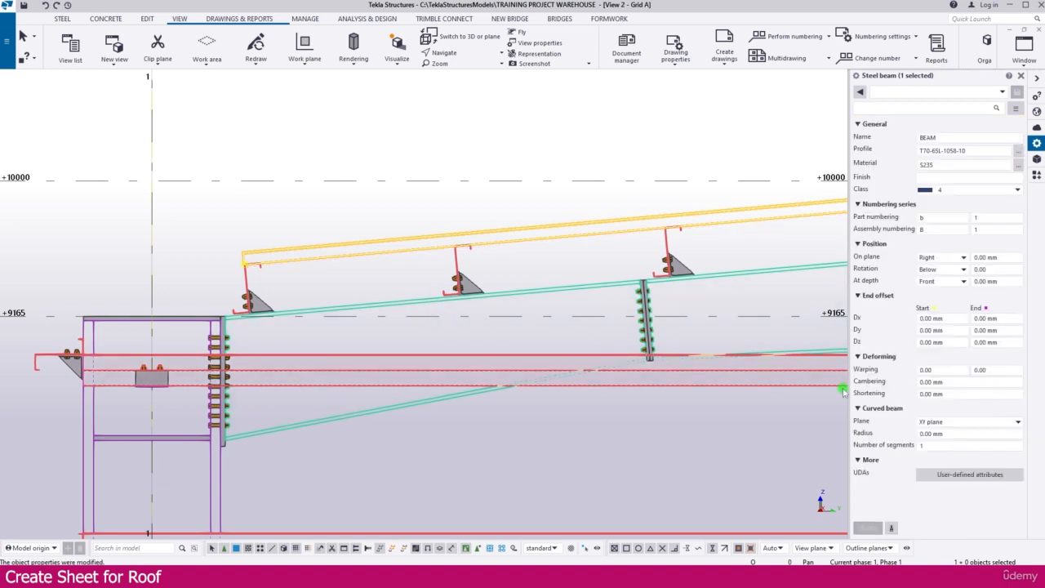
# Step: Extend the roof sheet at both ends with Dx end offsets of -750 mm at the start and 250 mm at the end
pyautogui.click(948, 318)
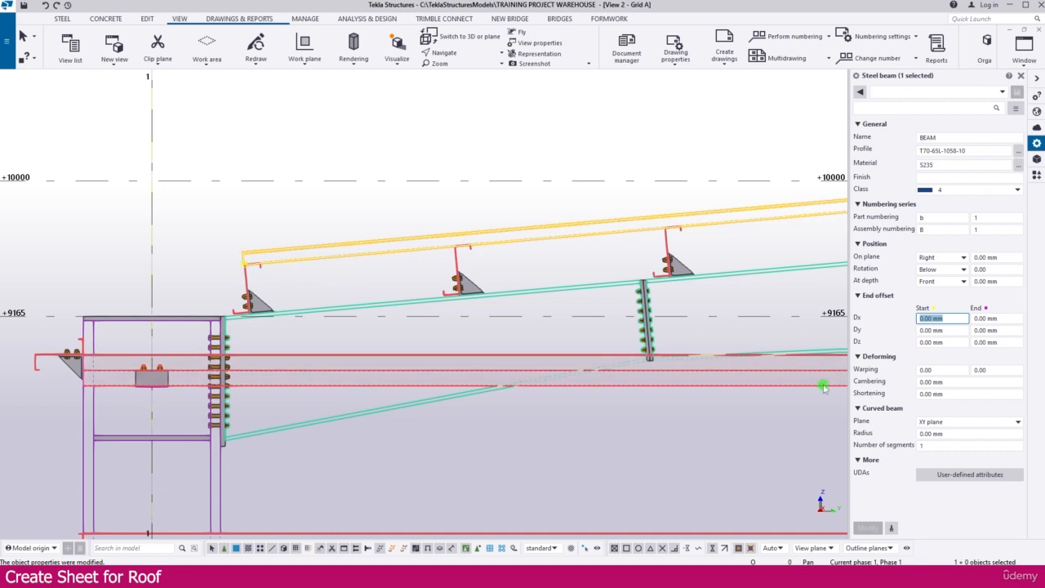
pyautogui.write('-750')
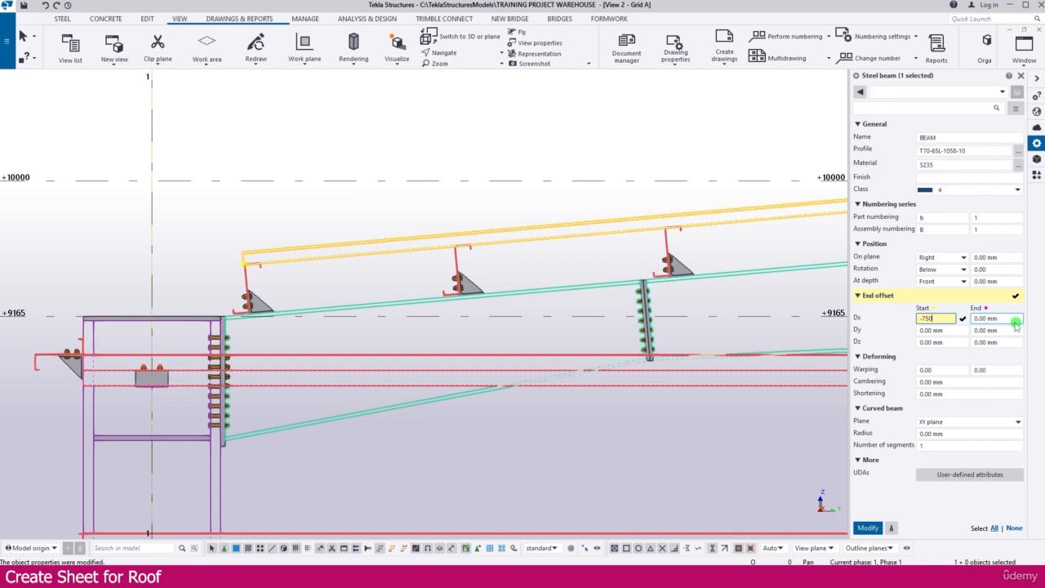
pyautogui.moveTo(1010, 319); pyautogui.dragTo(949, 319)
pyautogui.write('250')
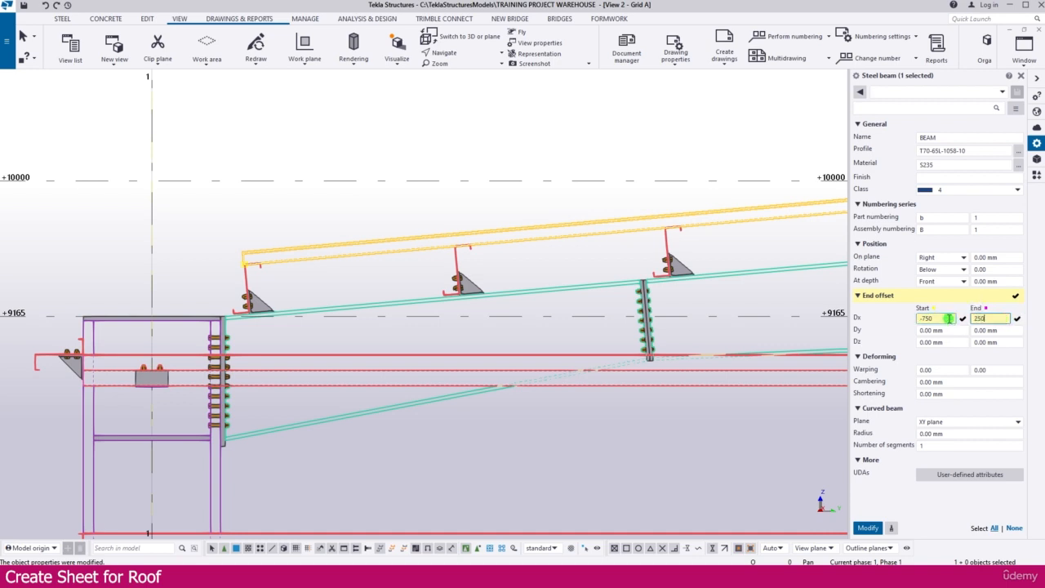
pyautogui.press('Return')
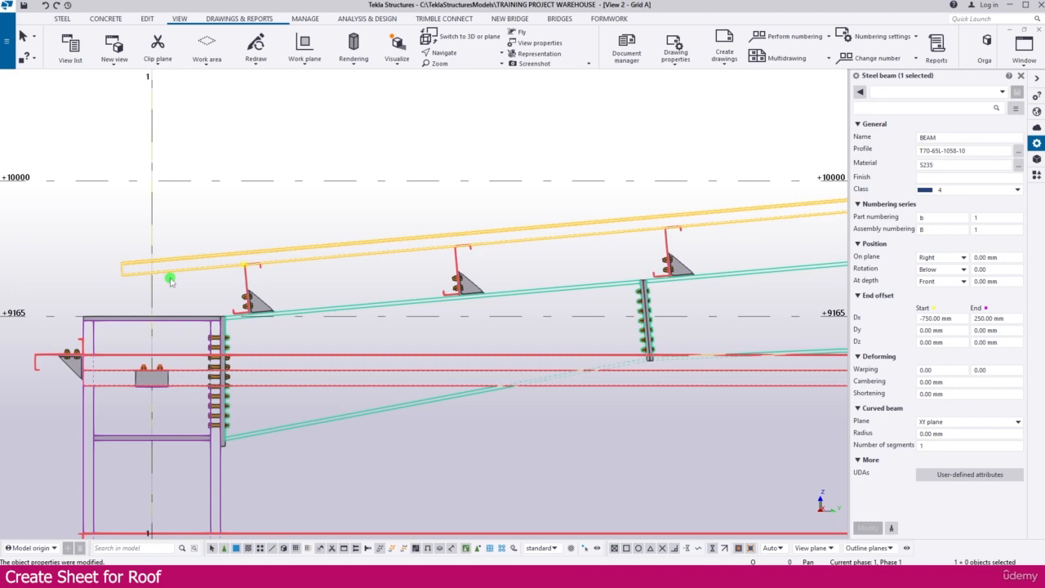
# Step: Examine the extended roof sheet at the ridge and eave in the Grid A, plan and isometric views
pyautogui.scroll(-8, 170, 280)
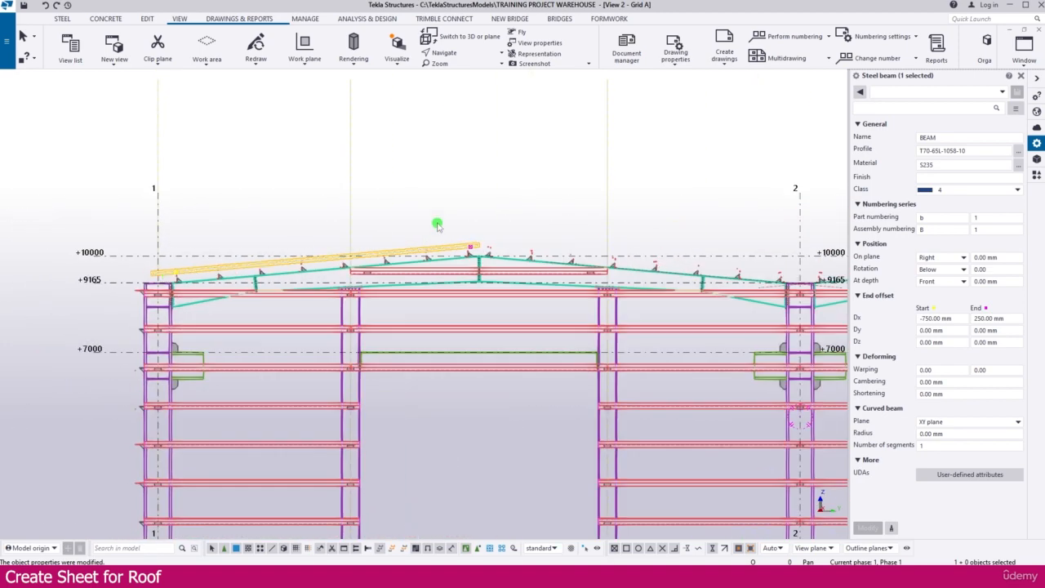
pyautogui.scroll(4, 497, 287)
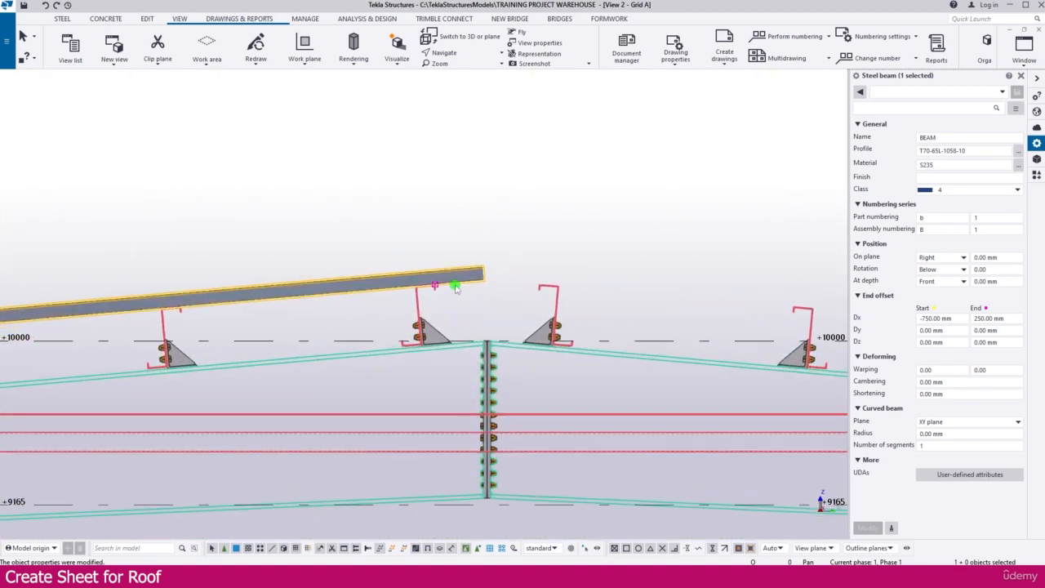
pyautogui.scroll(-5, 474, 283)
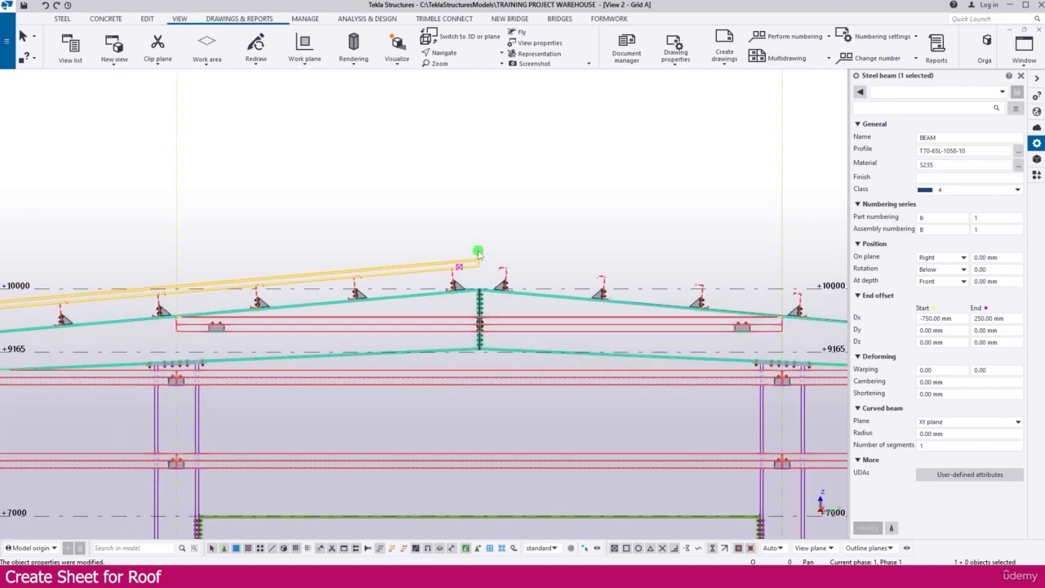
pyautogui.click(481, 233)
pyautogui.hotkey('ctrl', 'Tab')
pyautogui.hotkey('ctrl', 'Tab')
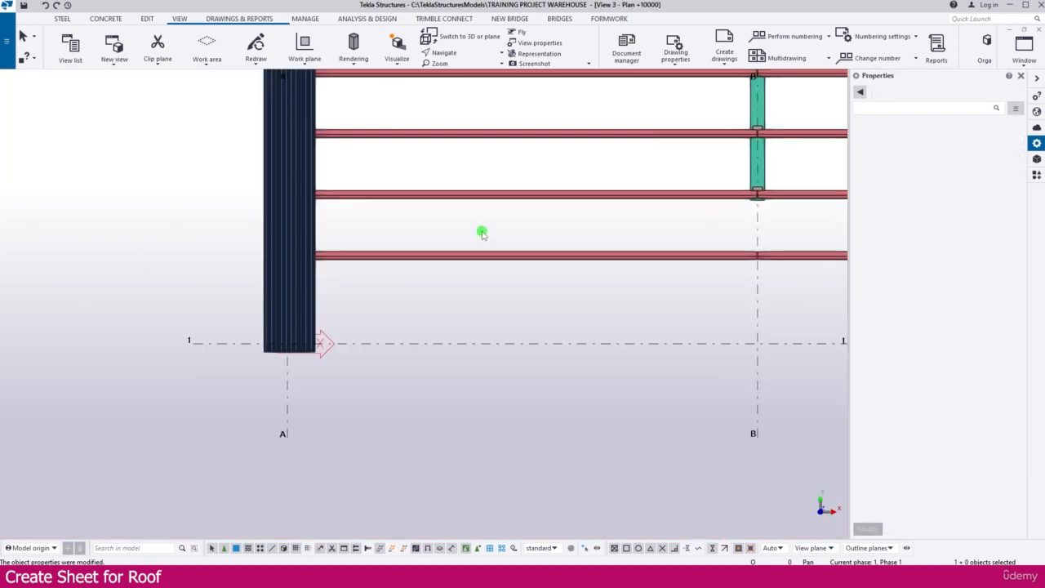
pyautogui.scroll(-4, 482, 233)
pyautogui.scroll(4, 509, 371)
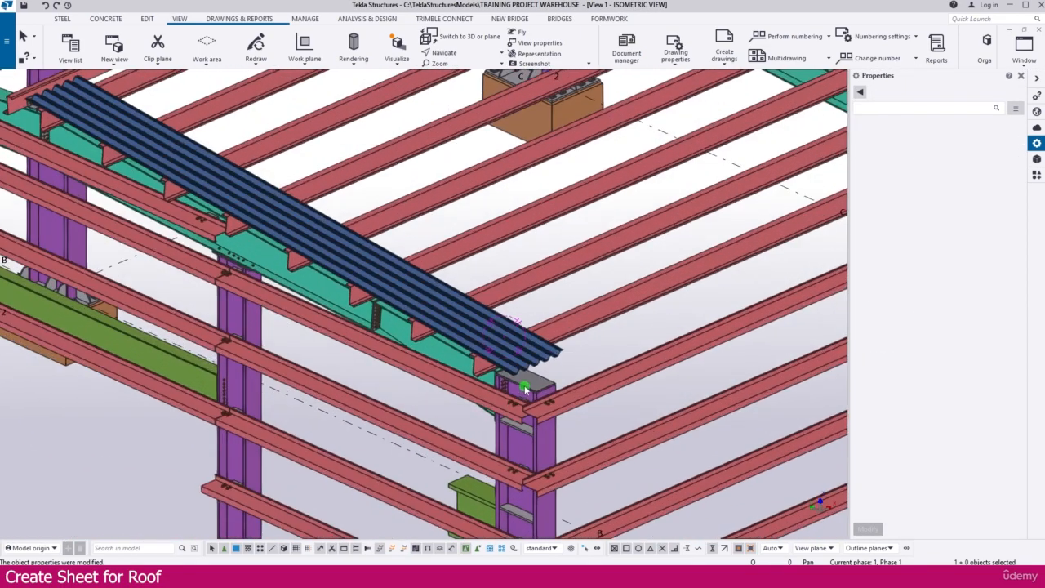
# Step: Switch from the isometric view to the Grid A view and select the extended roof sheet near the ridge
pyautogui.scroll(-3, 535, 373)
pyautogui.moveTo(212, 198); pyautogui.dragTo(297, 265, button='middle')
pyautogui.scroll(4, 296, 266)
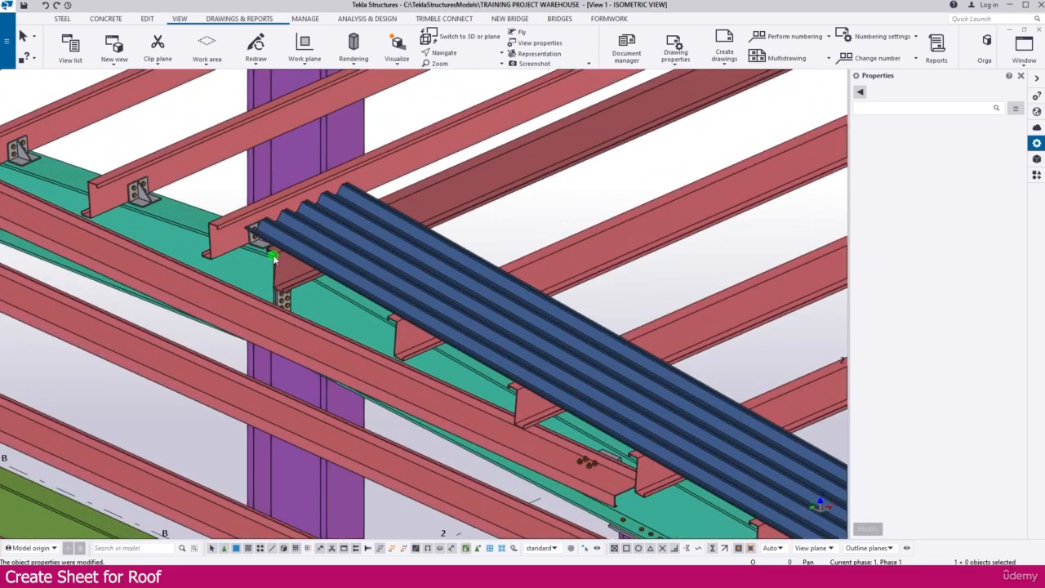
pyautogui.hotkey('ctrl', 'Tab')
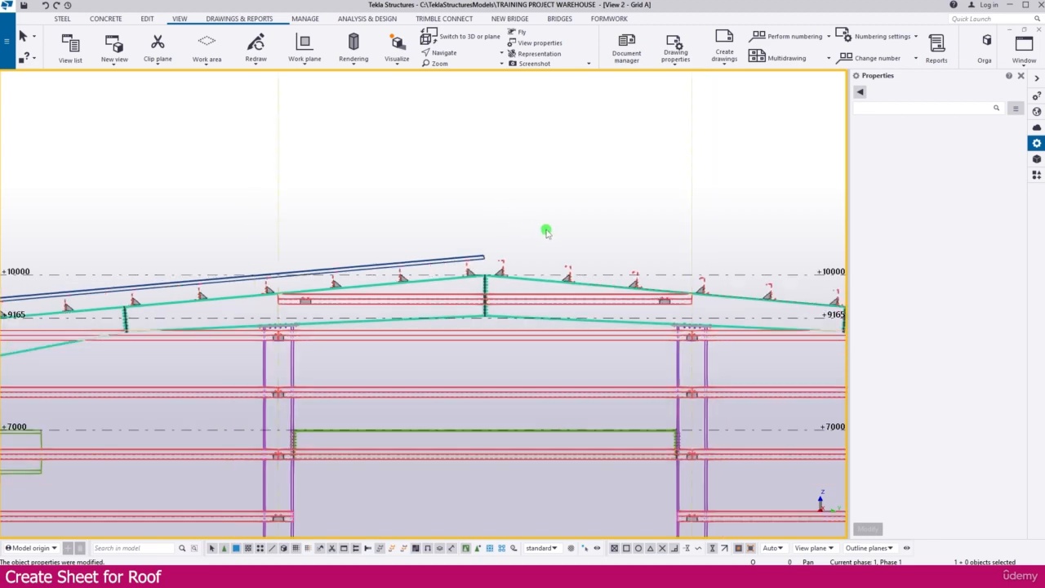
pyautogui.scroll(-1, 544, 231)
pyautogui.scroll(2, 462, 253)
pyautogui.click(437, 265)
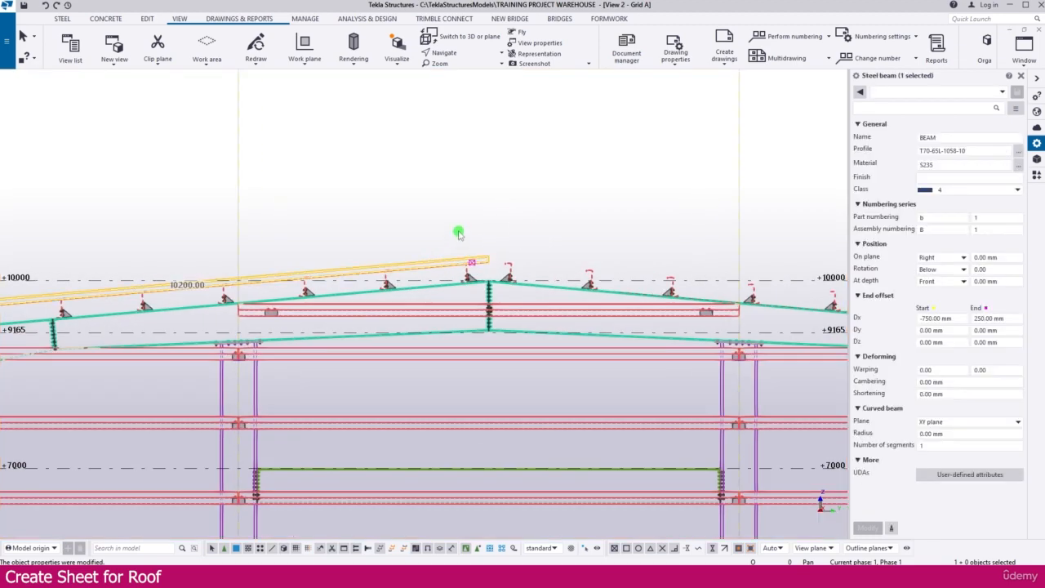
# Step: Set the work plane parallel to the Grid A view plane
pyautogui.scroll(3, 473, 228)
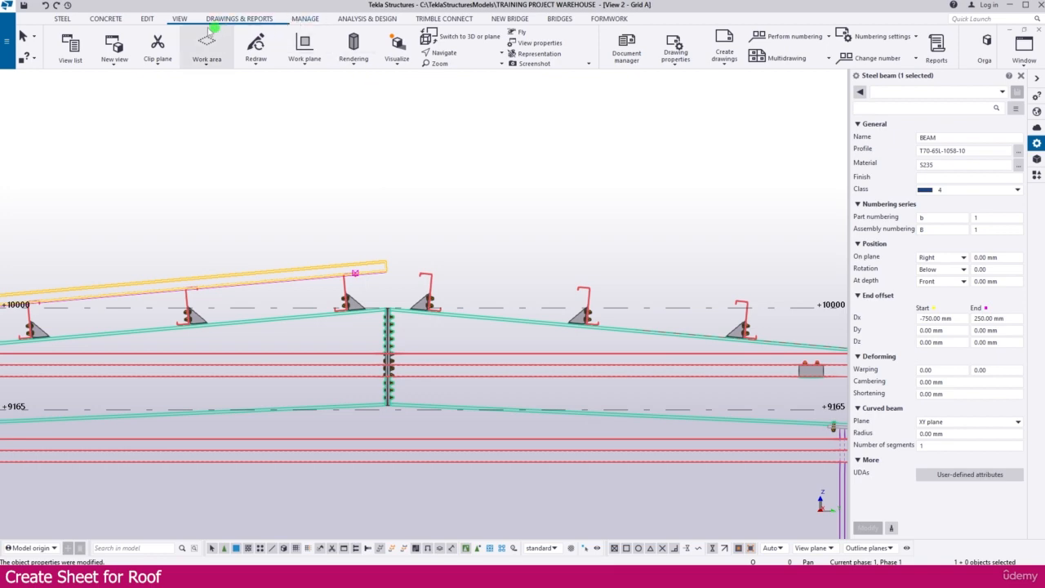
pyautogui.click(302, 58)
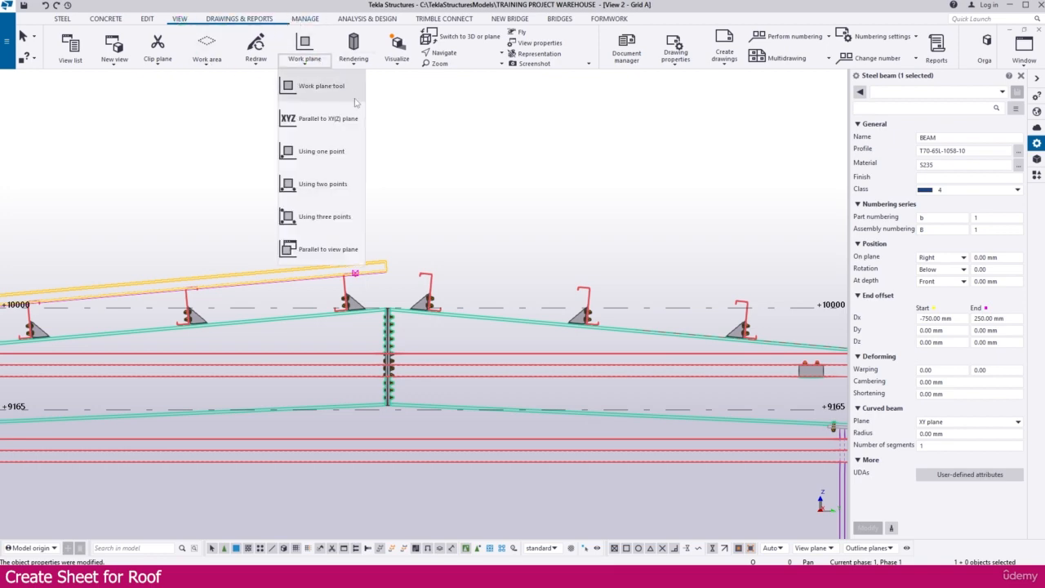
pyautogui.click(329, 249)
pyautogui.scroll(-5, 583, 168)
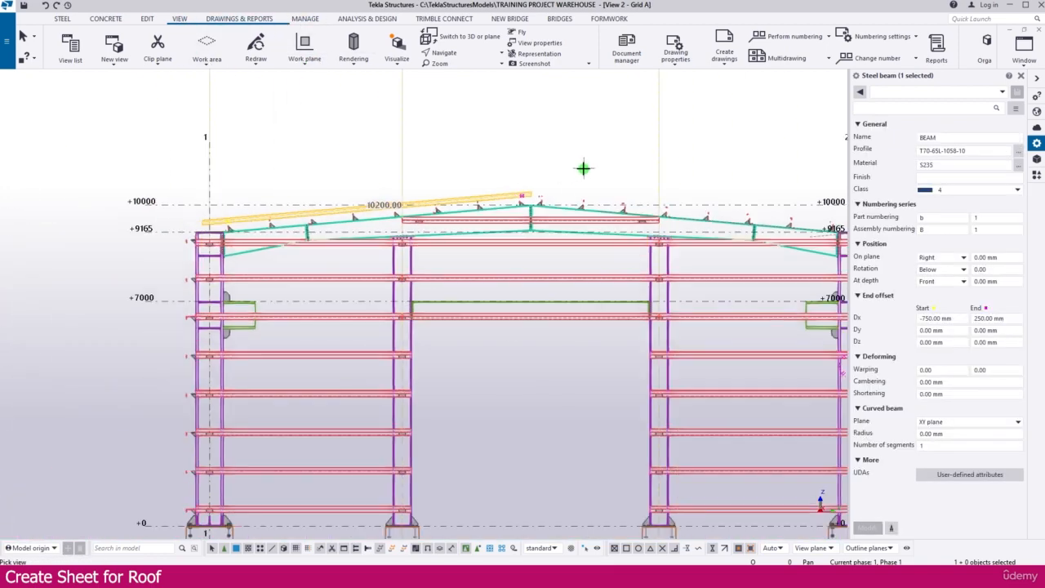
pyautogui.scroll(-3, 142, 228)
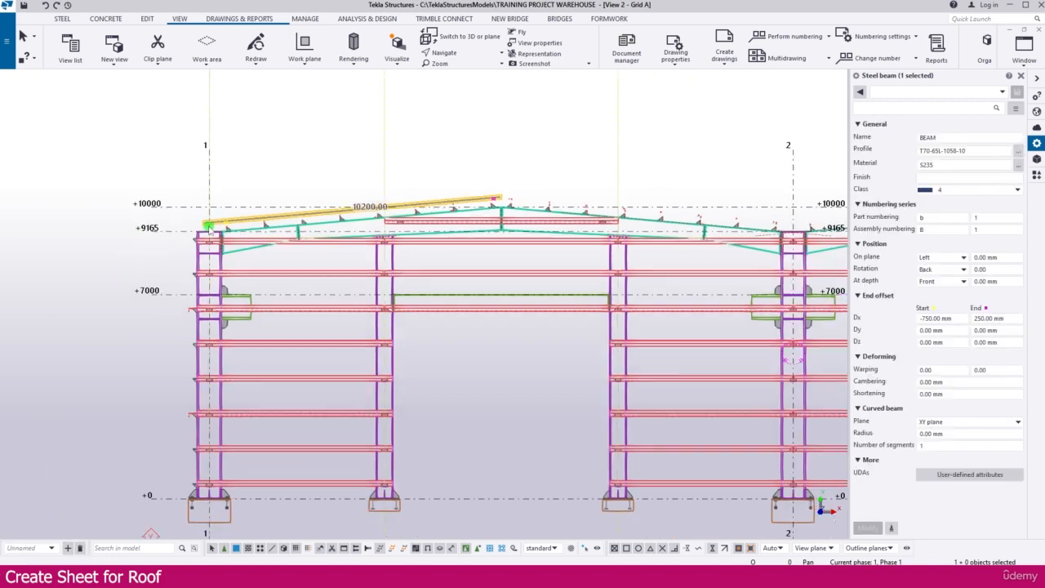
# Step: Mirror-copy the roof sheet onto the opposite slope about a vertical line through the ridge at X0 12000, angle -90
pyautogui.scroll(5, 408, 194)
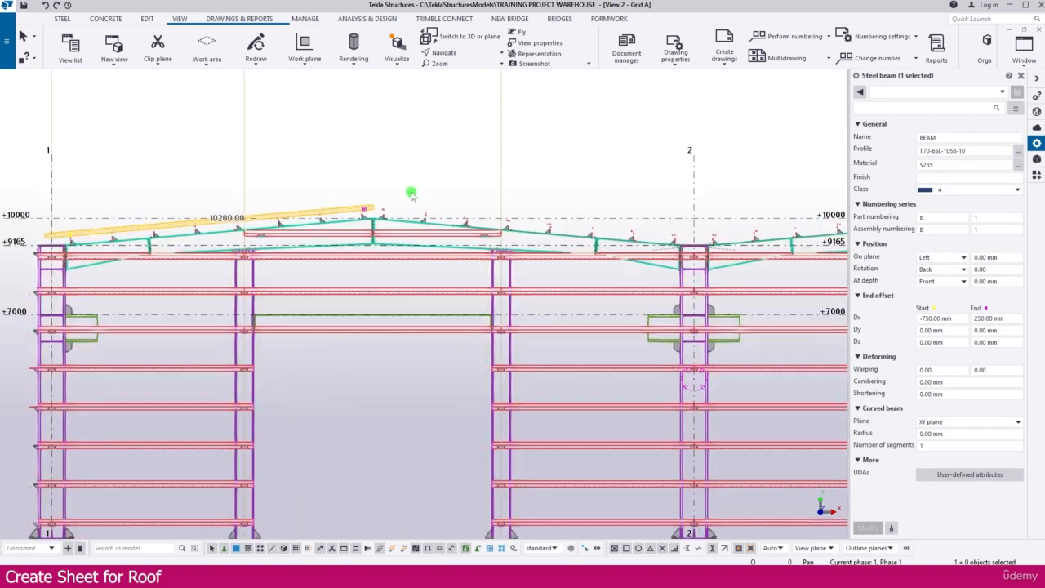
pyautogui.rightClick(346, 219)
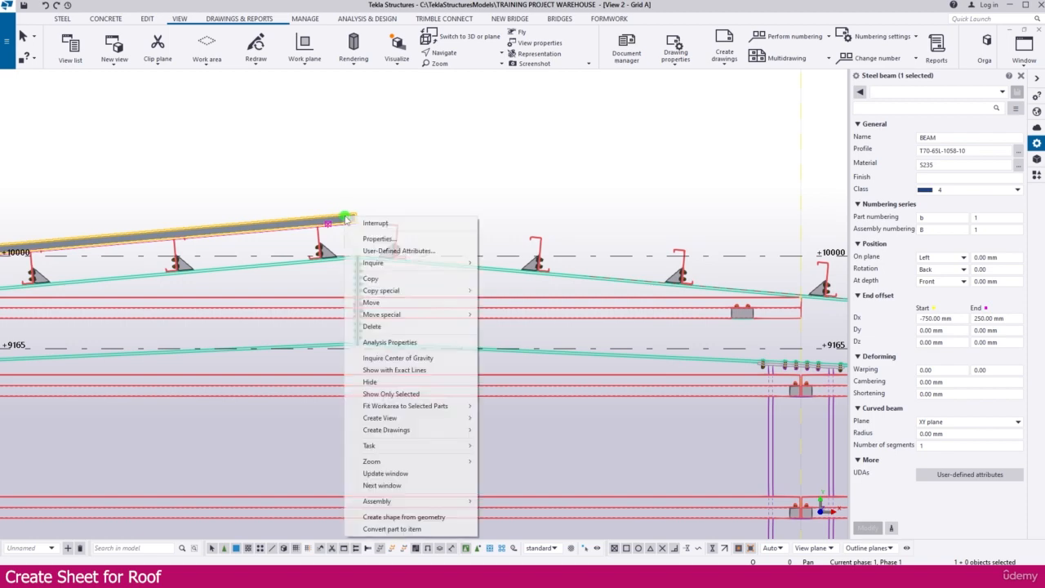
pyautogui.moveTo(448, 287)
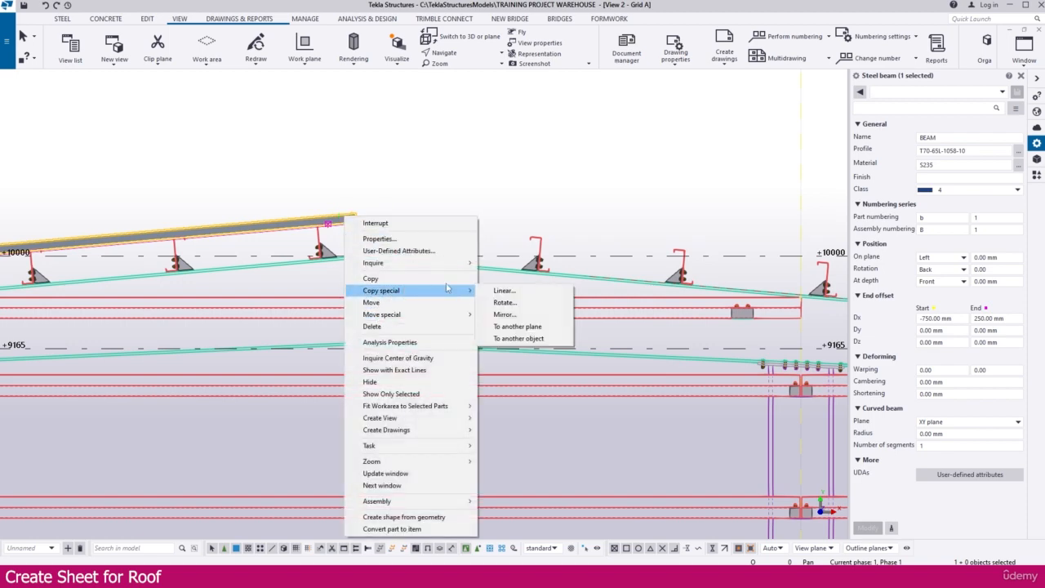
pyautogui.click(506, 316)
pyautogui.scroll(4, 361, 334)
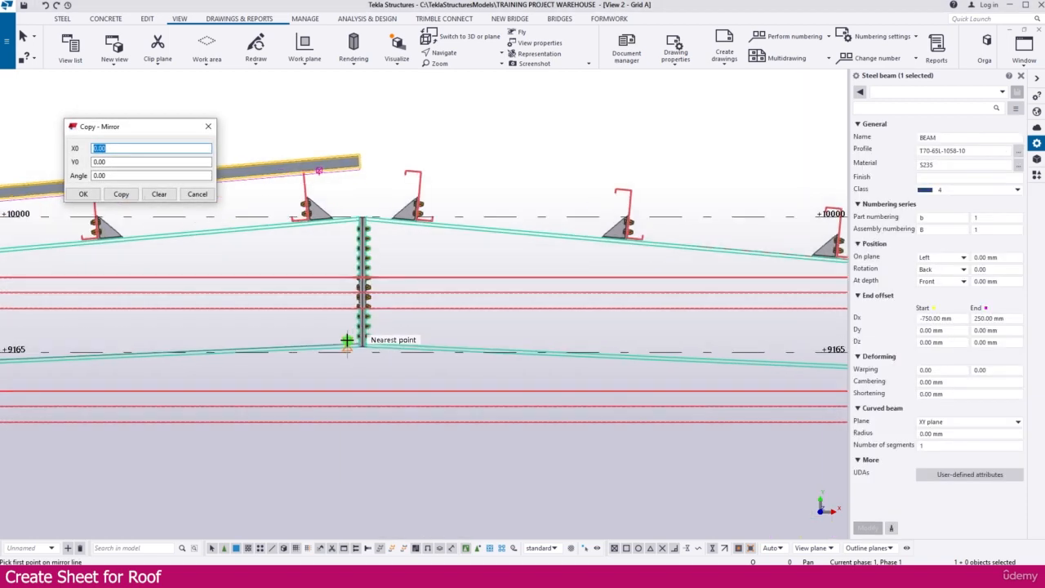
pyautogui.scroll(2, 373, 360)
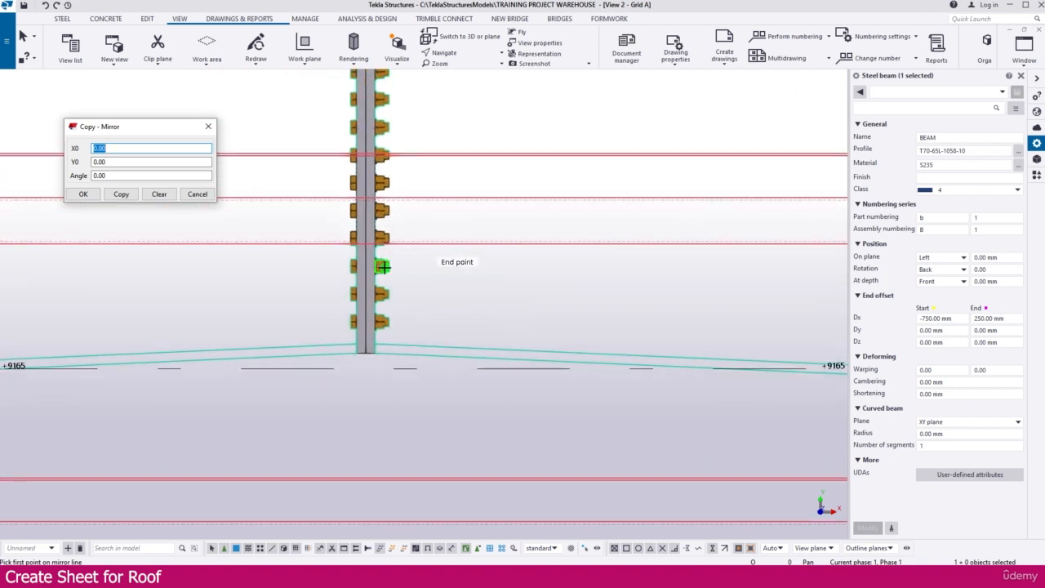
pyautogui.click(364, 371)
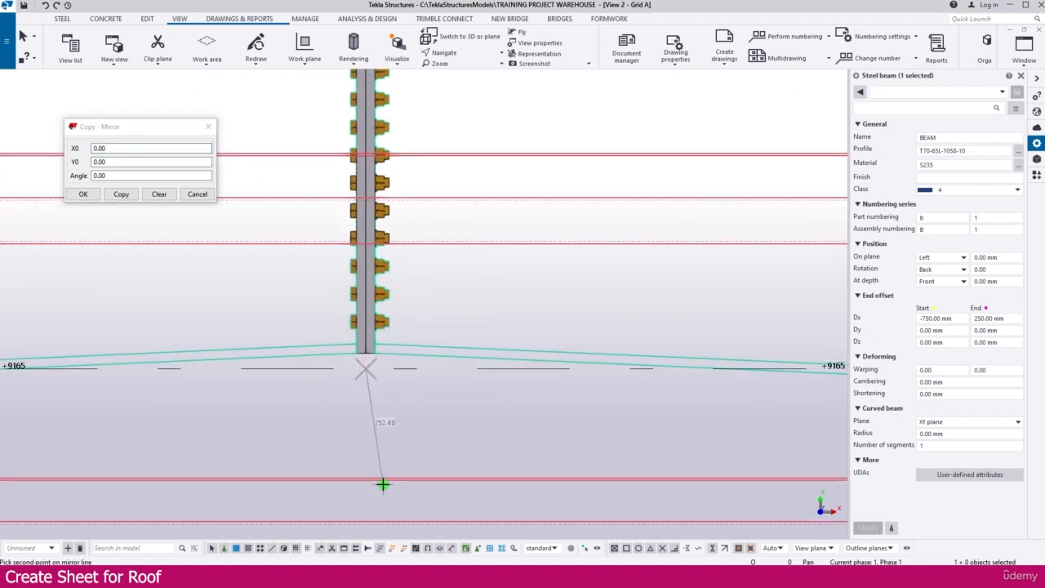
pyautogui.click(367, 478)
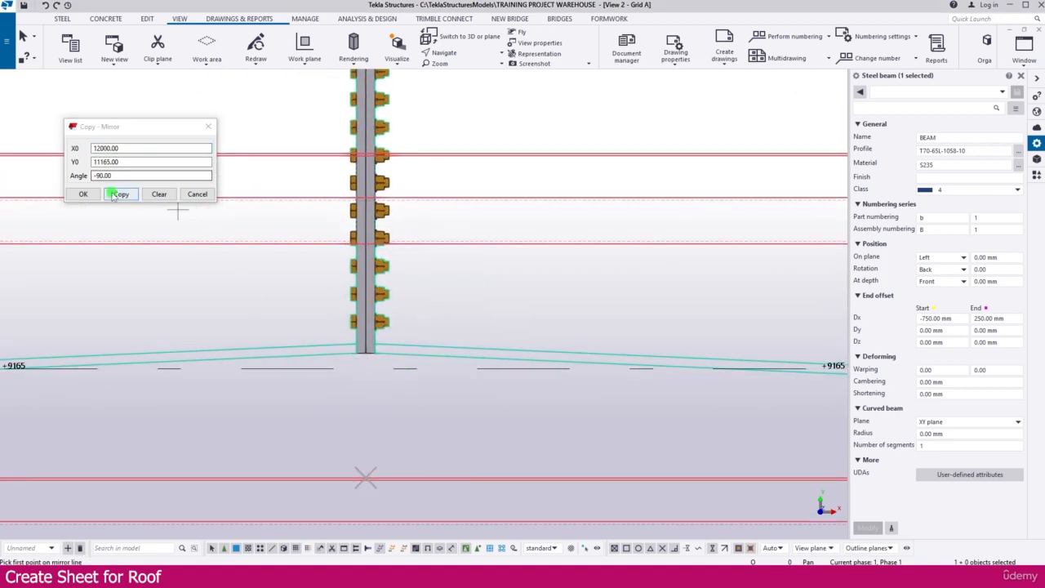
pyautogui.click(121, 194)
pyautogui.scroll(-1, 348, 338)
pyautogui.scroll(-2, 349, 338)
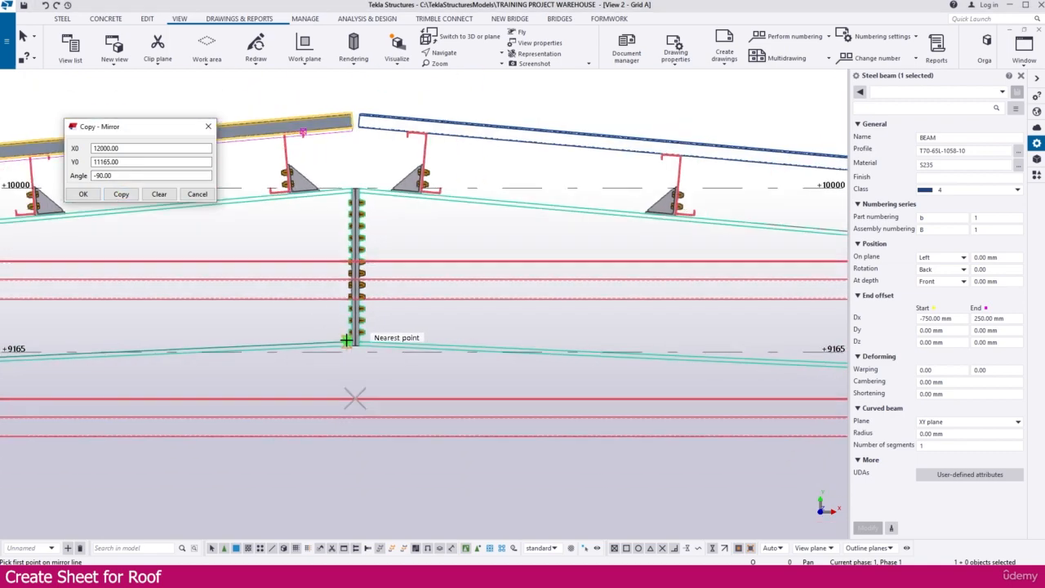
pyautogui.scroll(-3, 343, 250)
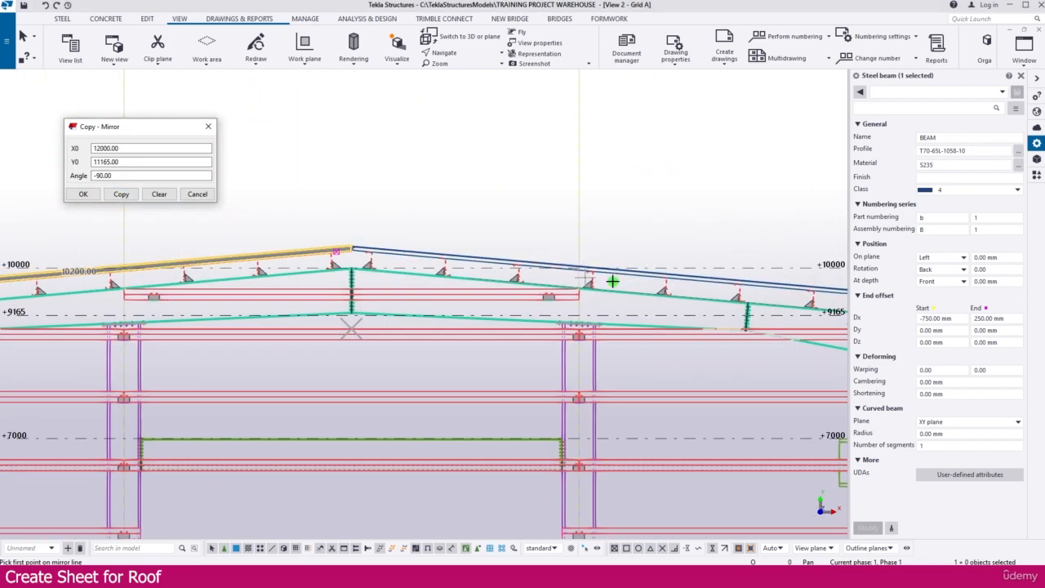
pyautogui.moveTo(618, 286); pyautogui.dragTo(423, 283, button='middle')
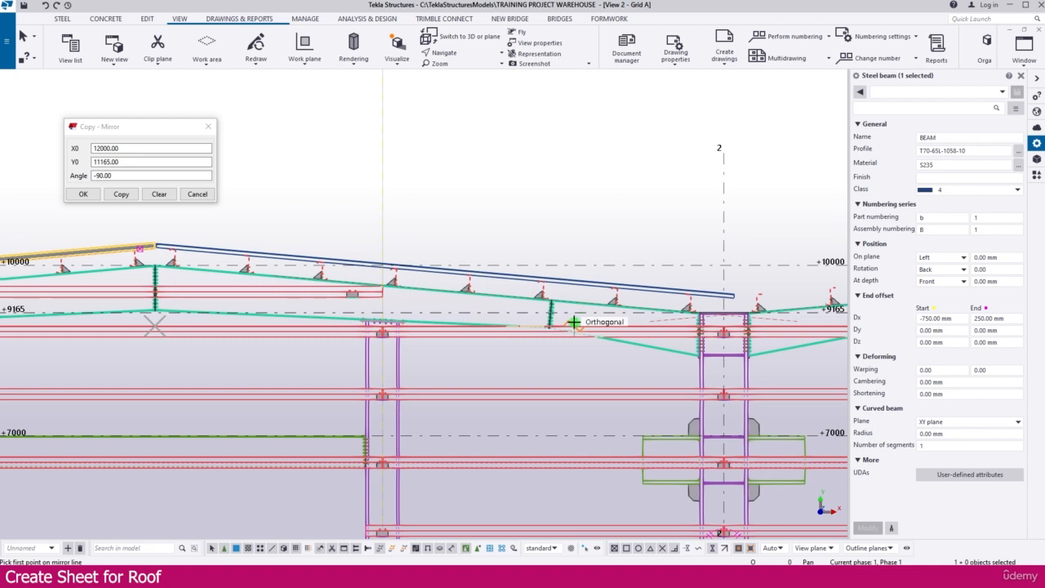
pyautogui.moveTo(543, 299); pyautogui.dragTo(566, 344, button='middle')
pyautogui.press('Escape')
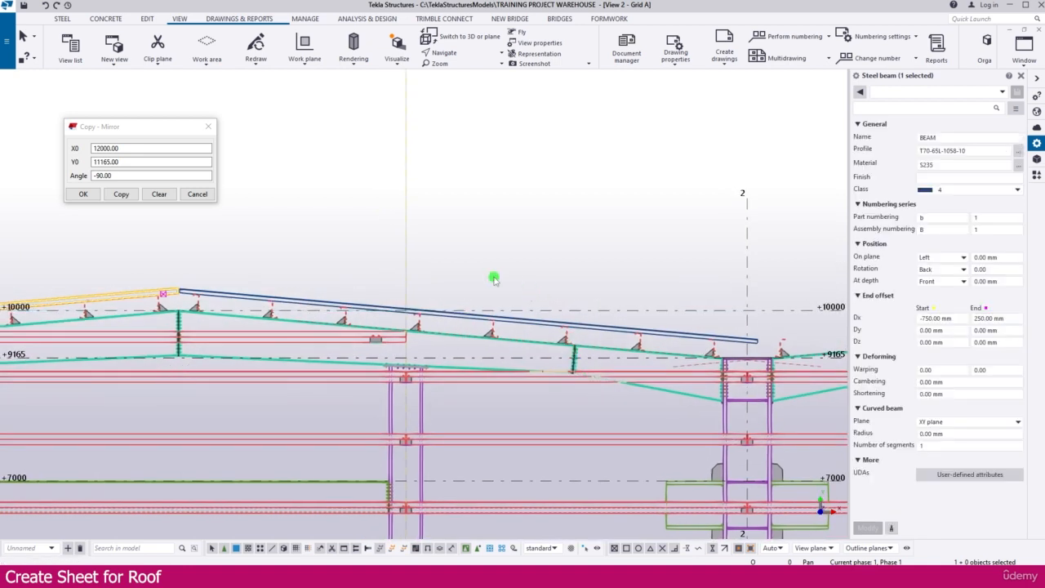
# Step: Select both sheets of the first bay and mirror-copy them to the second bay about grid line 2, X0 22000, angle 90
pyautogui.keyDown('ctrl'); pyautogui.click(236, 294); pyautogui.keyUp('ctrl')
pyautogui.scroll(-3, 236, 293)
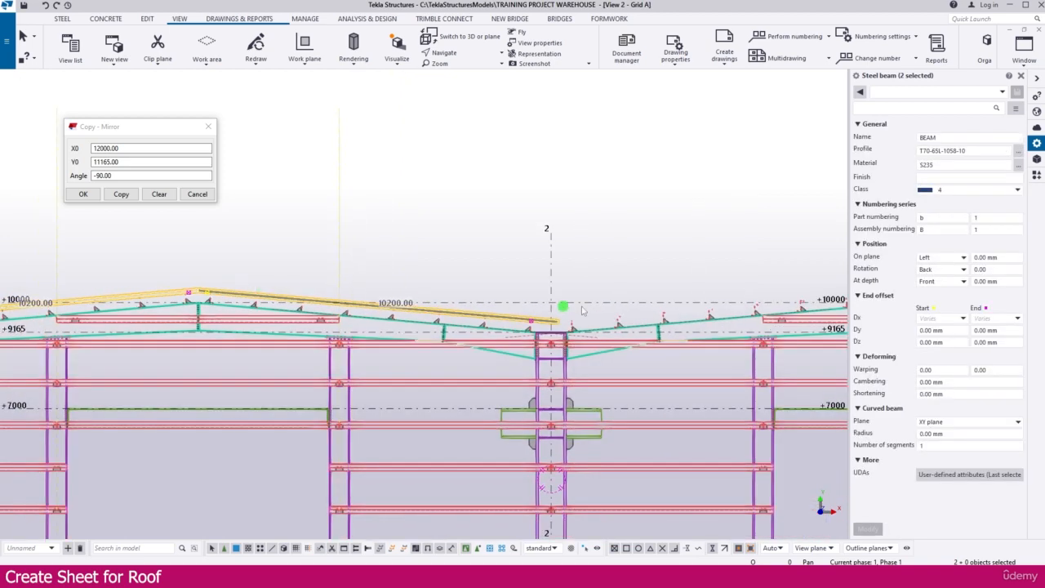
pyautogui.moveTo(623, 307); pyautogui.dragTo(499, 305, button='middle')
pyautogui.scroll(5, 482, 301)
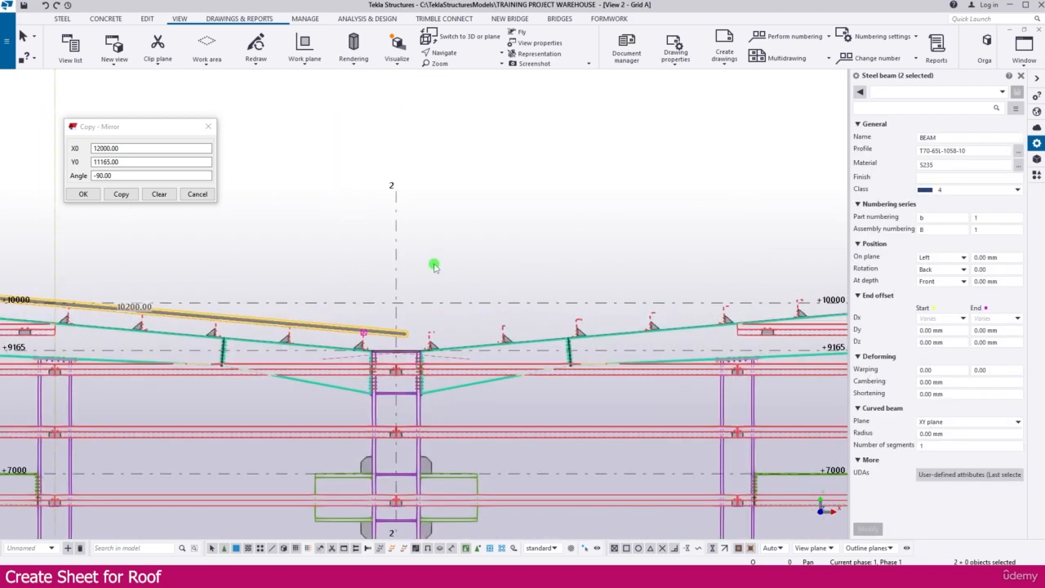
pyautogui.rightClick(433, 247)
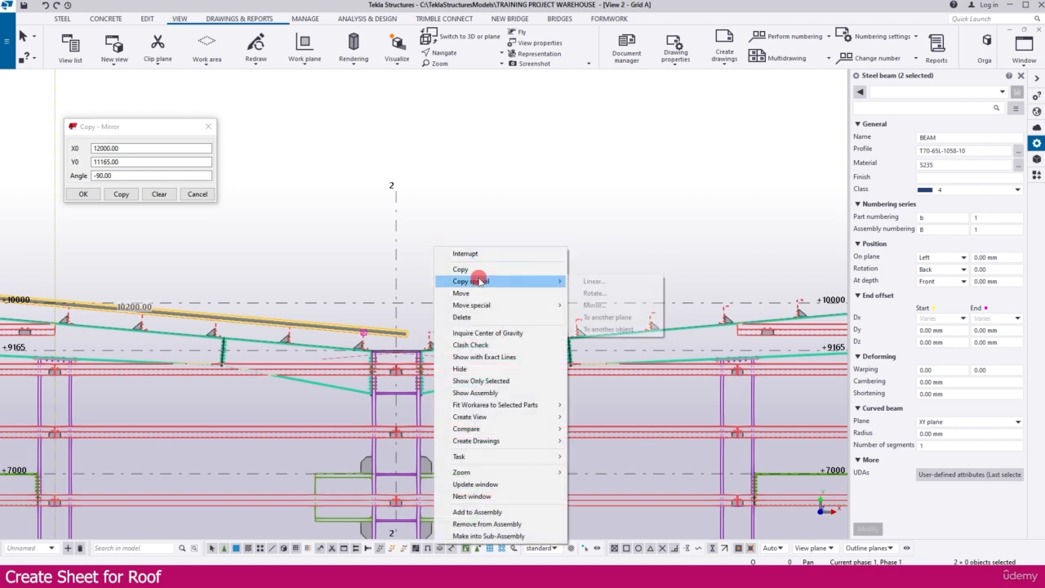
pyautogui.moveTo(522, 281)
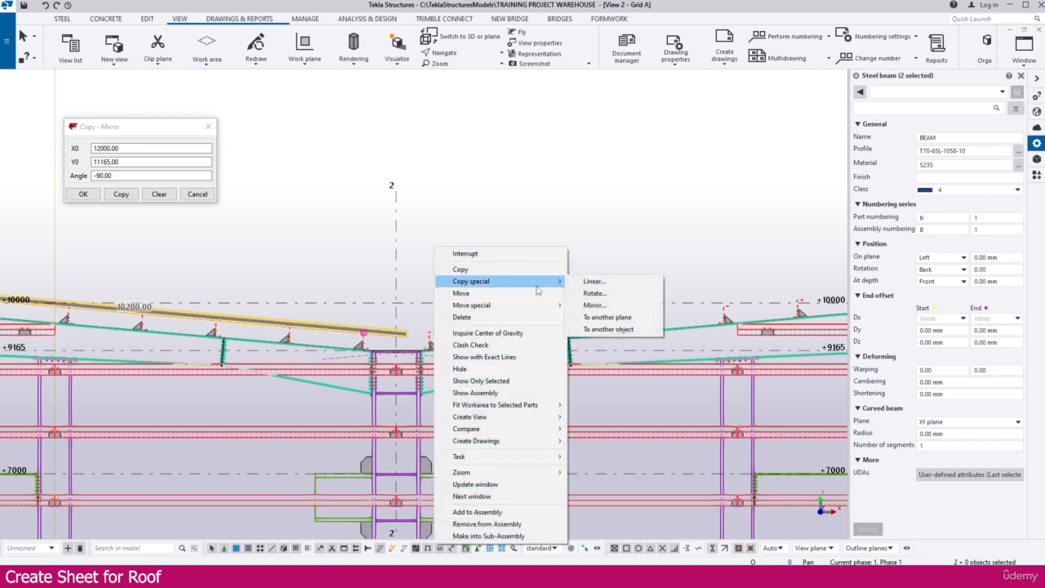
pyautogui.click(596, 305)
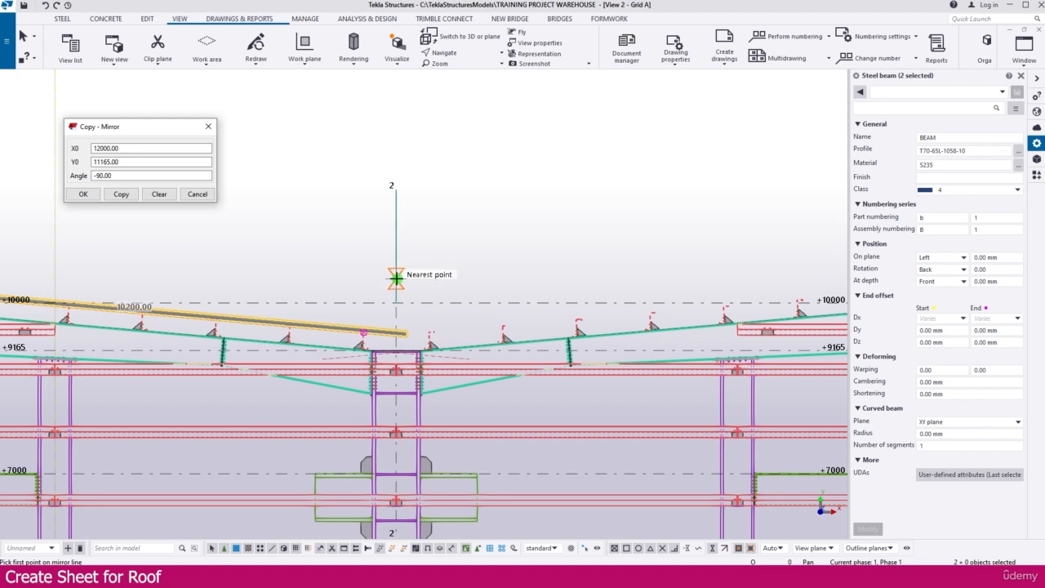
pyautogui.click(395, 278)
pyautogui.click(397, 217)
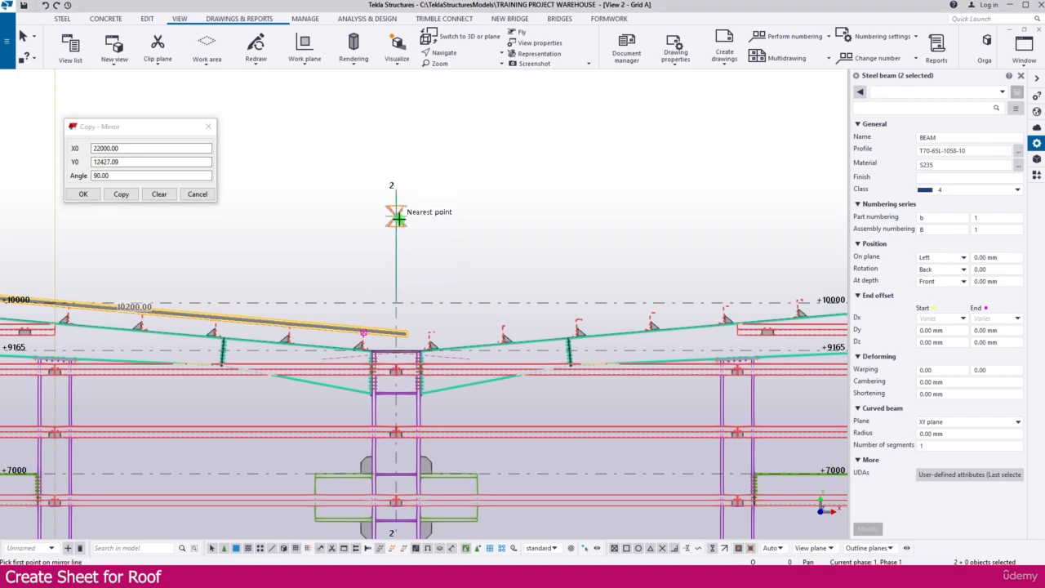
pyautogui.click(123, 194)
pyautogui.moveTo(566, 305); pyautogui.dragTo(320, 306, button='middle')
pyautogui.scroll(-2, 320, 306)
pyautogui.moveTo(662, 341); pyautogui.dragTo(352, 340, button='middle')
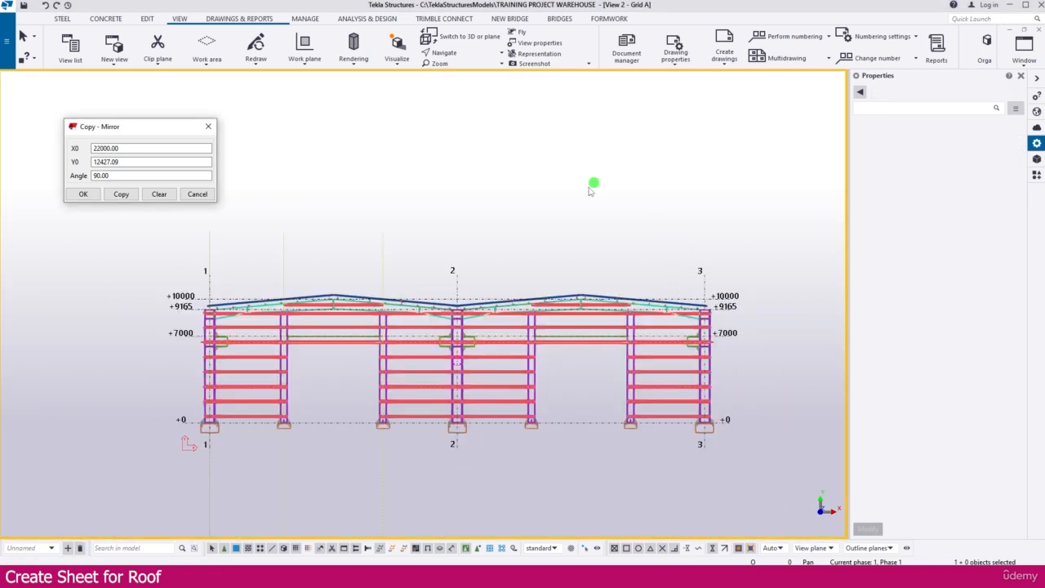
# Step: Shorten the first-bay sheet at the grid 2 valley by setting its end Dx offset to 500 mm
pyautogui.scroll(2, 406, 295)
pyautogui.scroll(5, 412, 300)
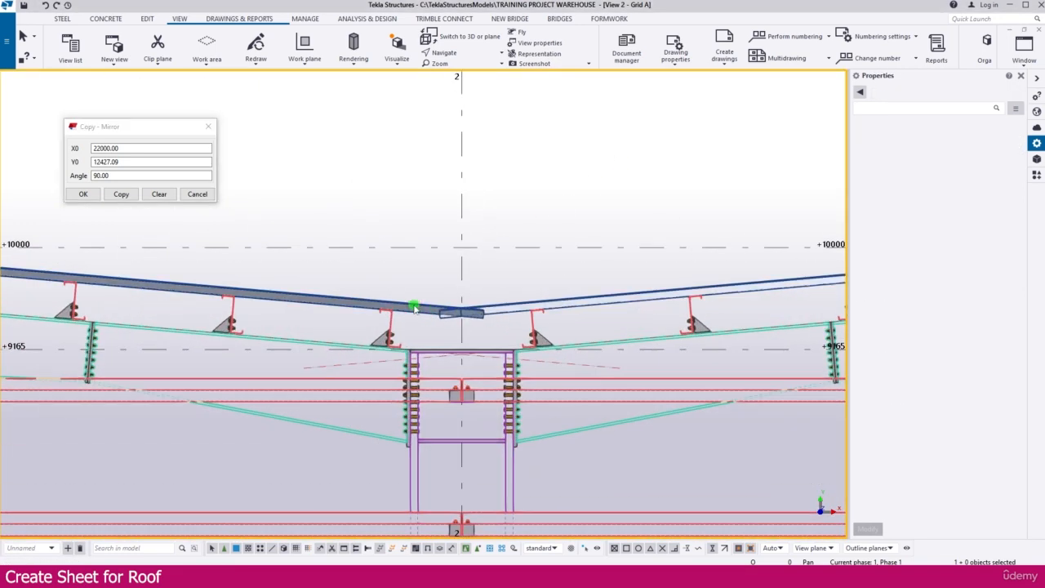
pyautogui.click(414, 307)
pyautogui.click(949, 329)
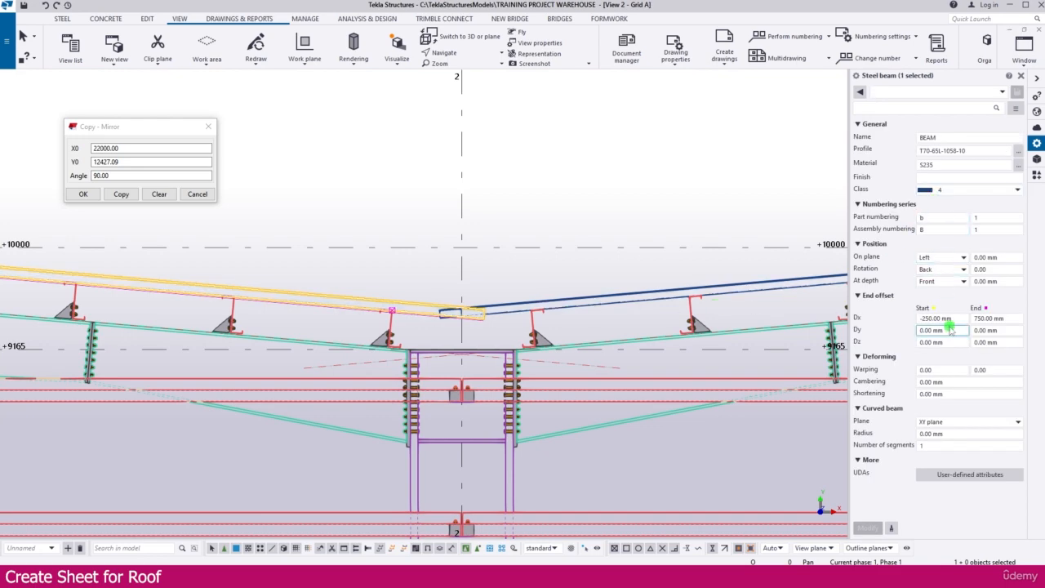
pyautogui.scroll(-4, 624, 328)
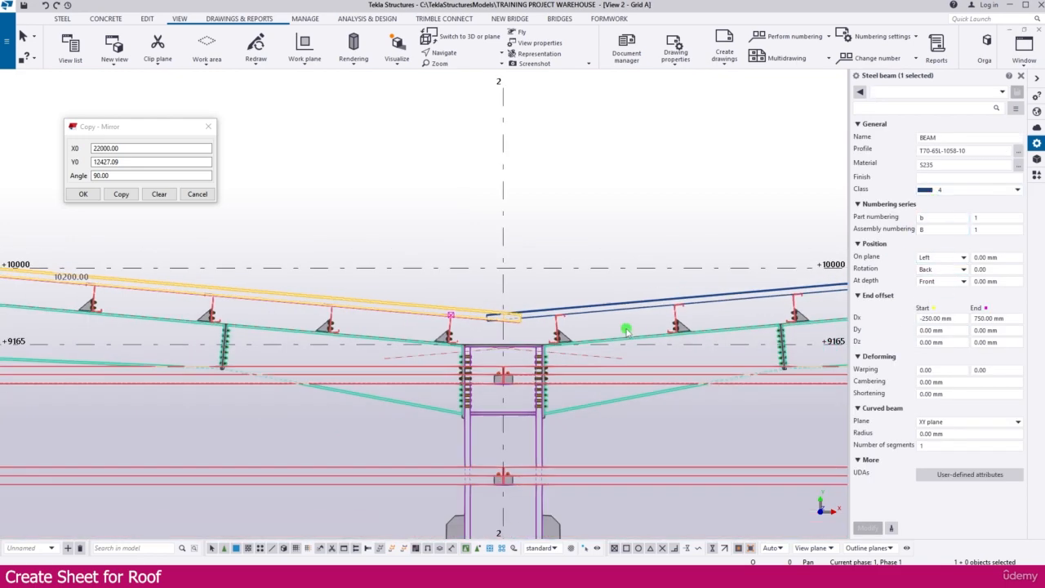
pyautogui.scroll(2, 596, 323)
pyautogui.scroll(5, 593, 318)
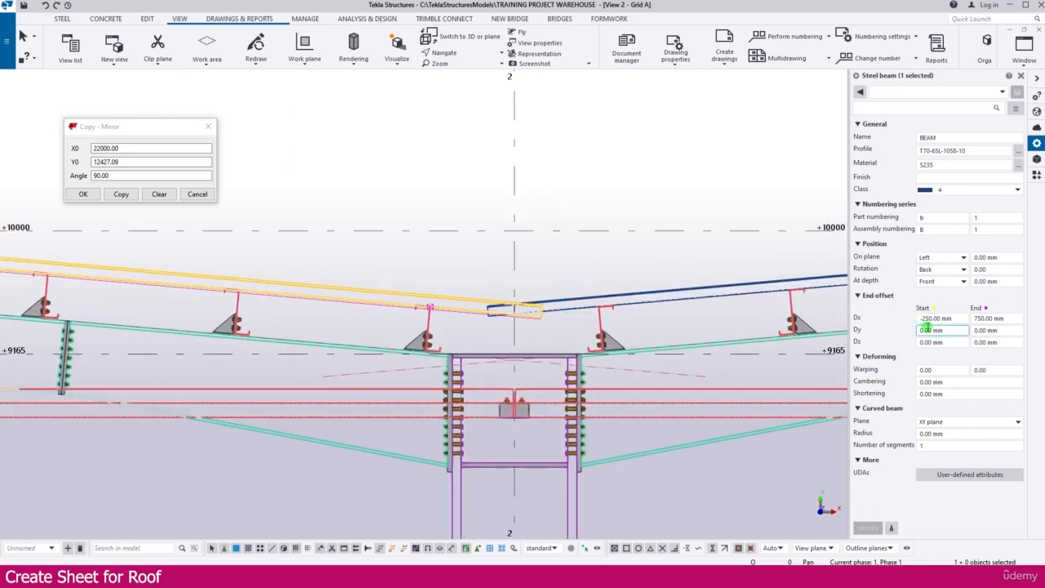
pyautogui.moveTo(1014, 318); pyautogui.dragTo(949, 317)
pyautogui.write('500')
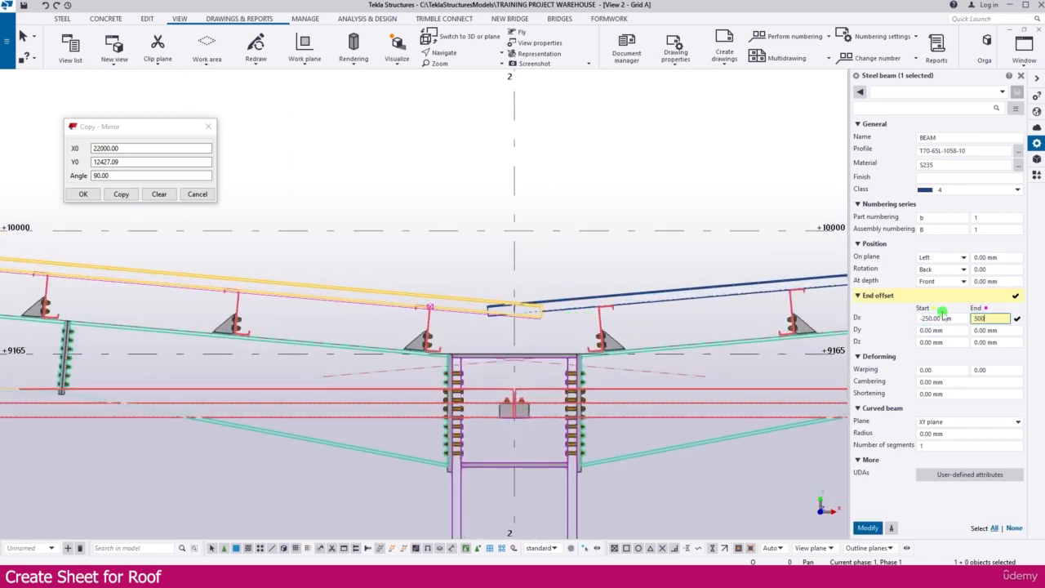
pyautogui.press('Return')
pyautogui.click(634, 183)
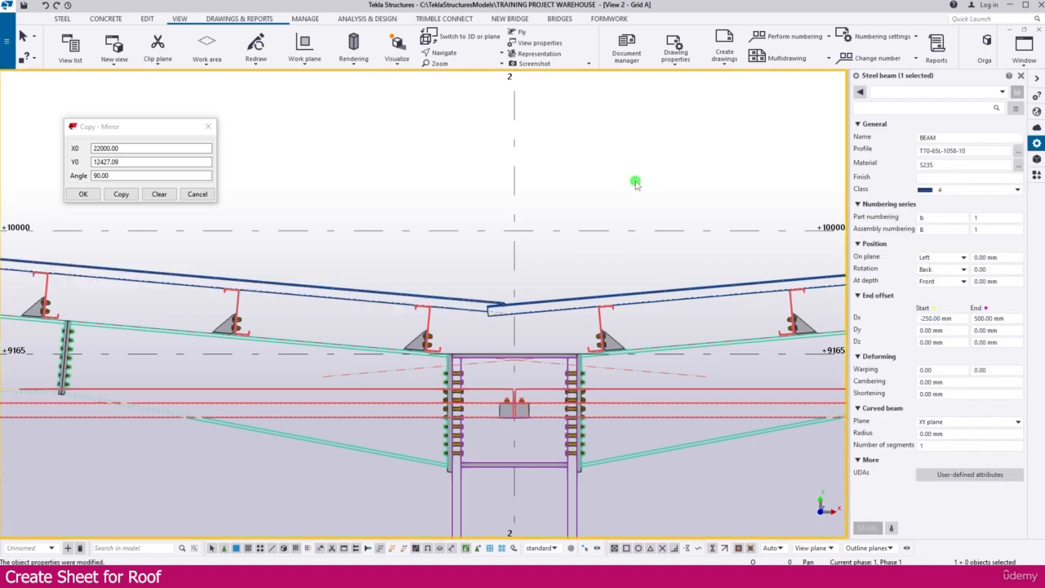
# Step: Set the start Dx offset of the second-bay sheet at the grid 2 valley to -500 mm
pyautogui.click(544, 305)
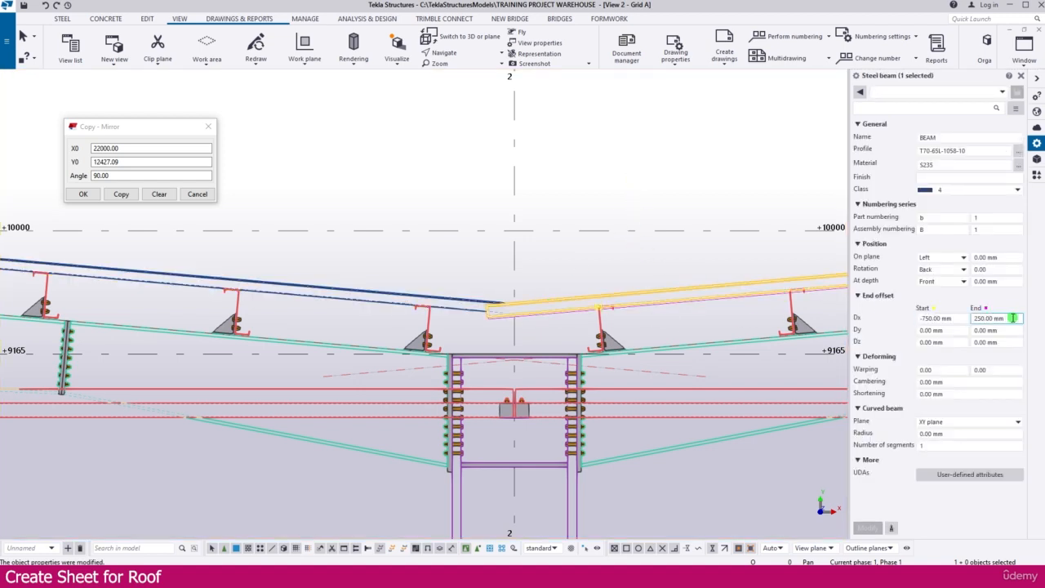
pyautogui.moveTo(954, 318); pyautogui.dragTo(922, 317)
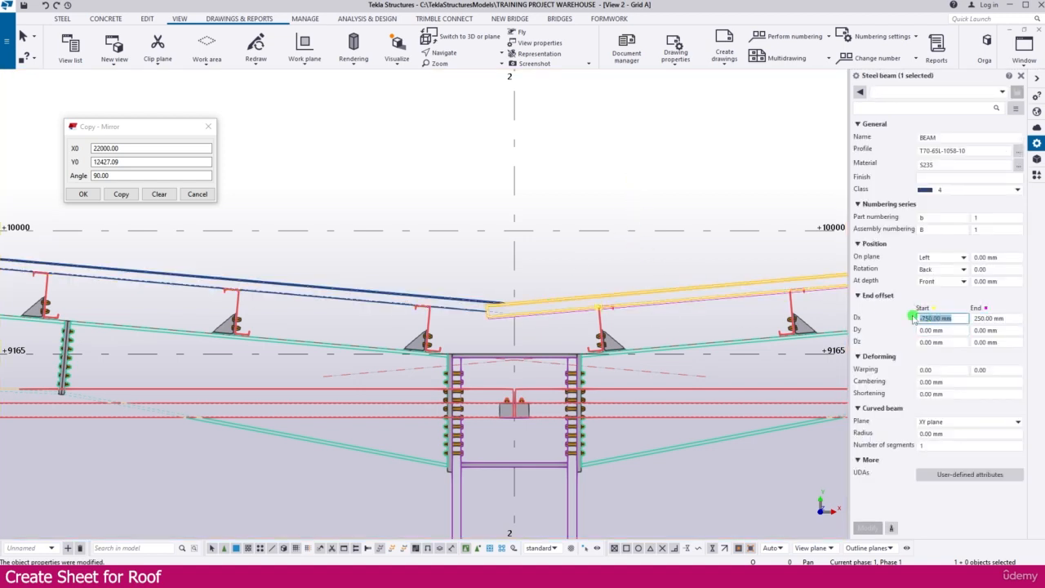
pyautogui.write('-500')
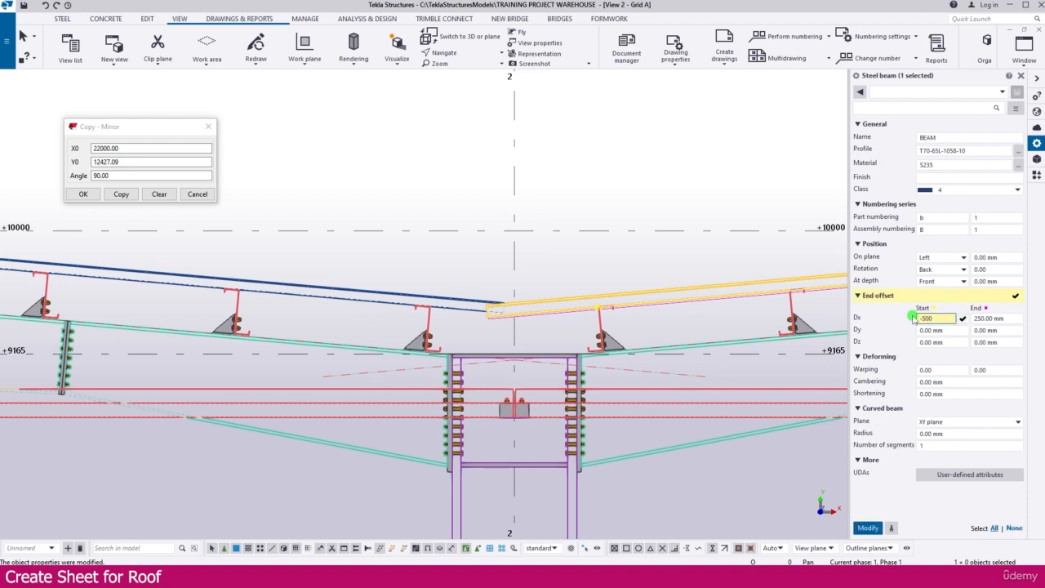
pyautogui.press('Return')
pyautogui.click(627, 192)
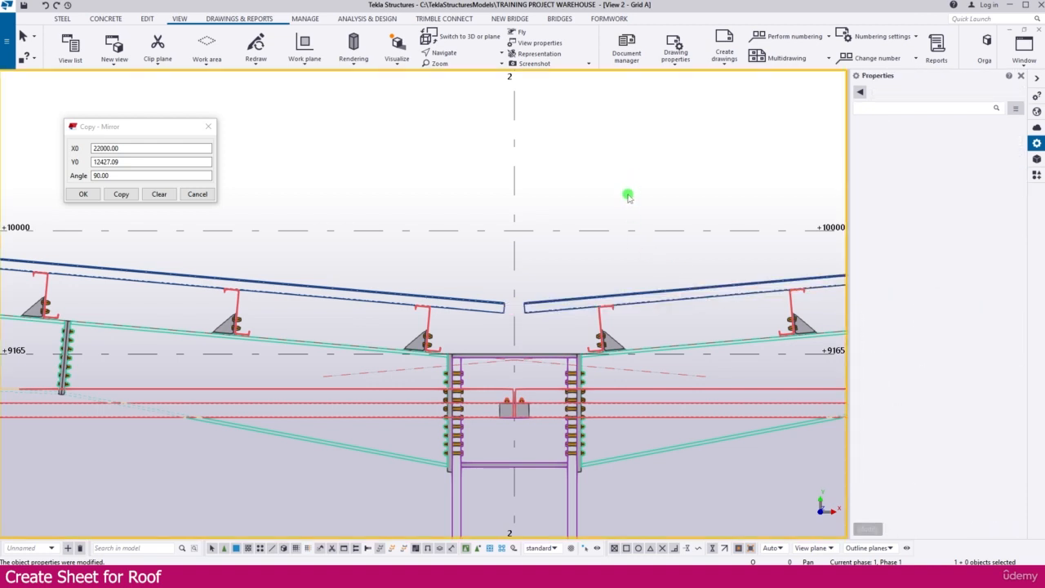
# Step: Set the start Dx offset of the second-bay roof sheet at the grid 2 valley to -450 mm
pyautogui.click(564, 307)
pyautogui.moveTo(955, 319); pyautogui.dragTo(902, 319)
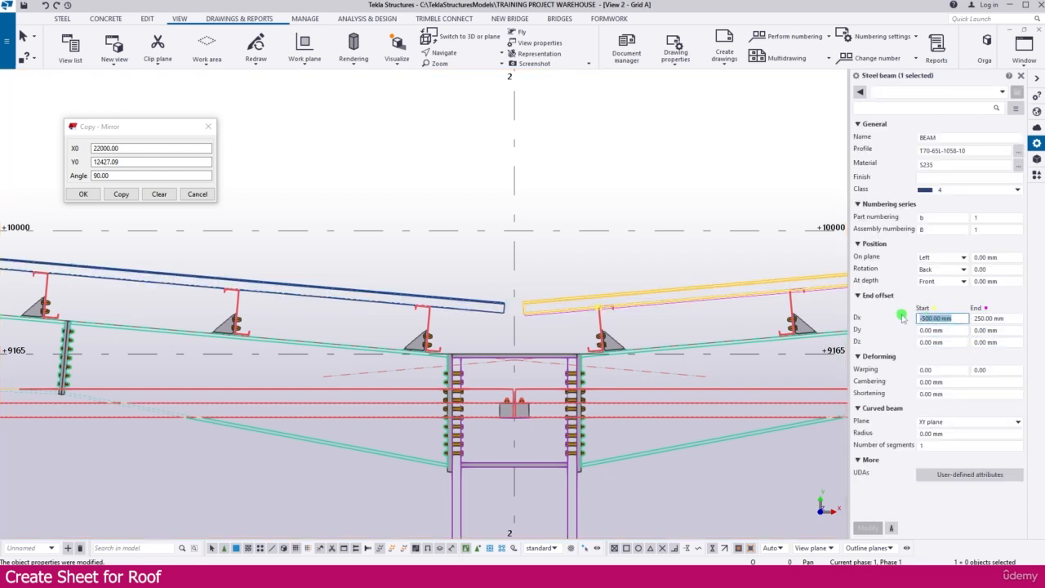
pyautogui.write('-450')
pyautogui.press('Return')
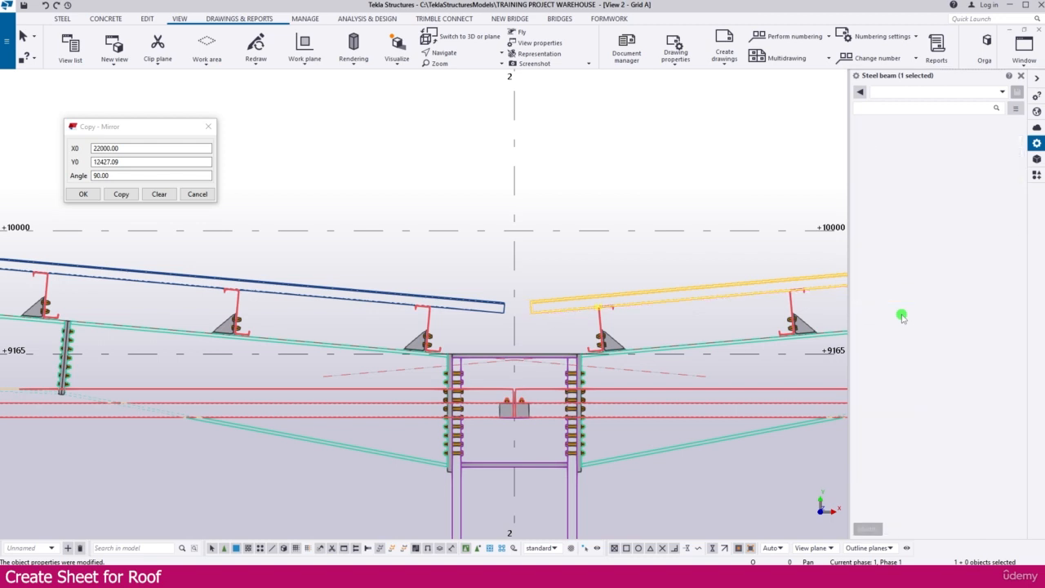
# Step: Set the end Dx offset of the first-bay roof sheet at the grid 2 valley to 450 mm
pyautogui.click(477, 302)
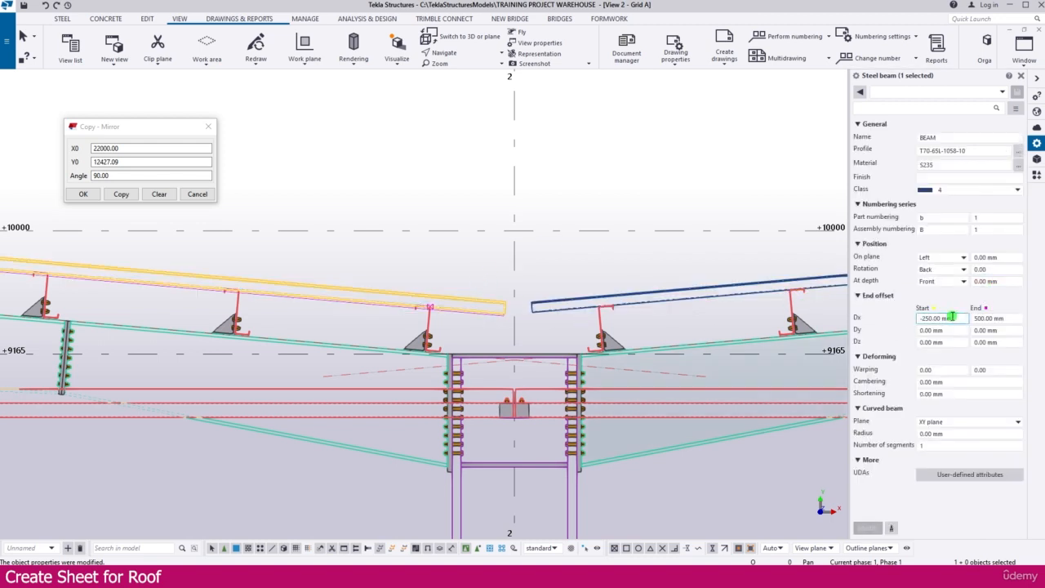
pyautogui.moveTo(1012, 319); pyautogui.dragTo(947, 318)
pyautogui.write('4')
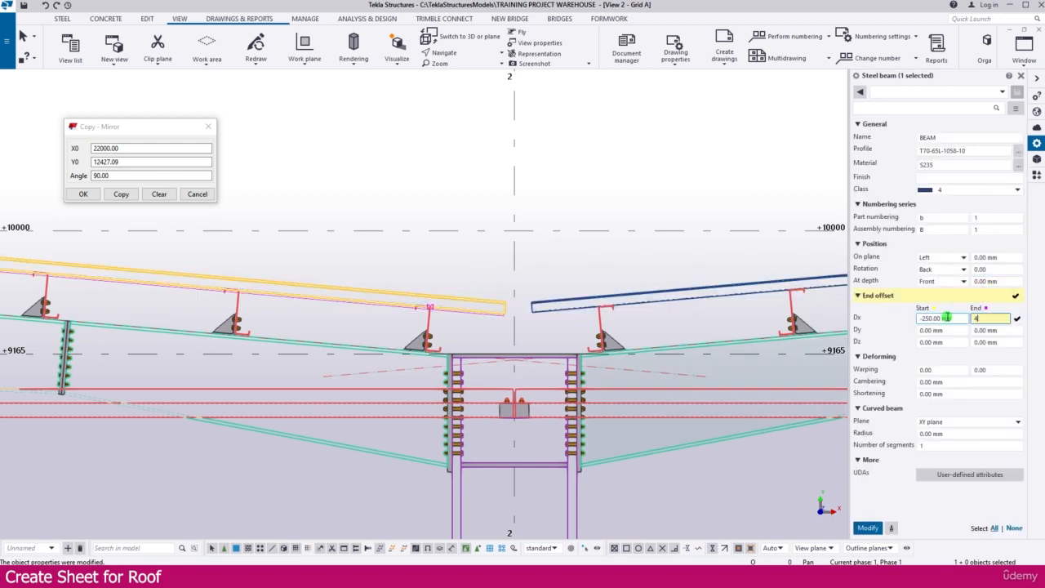
pyautogui.write('50')
pyautogui.press('Return')
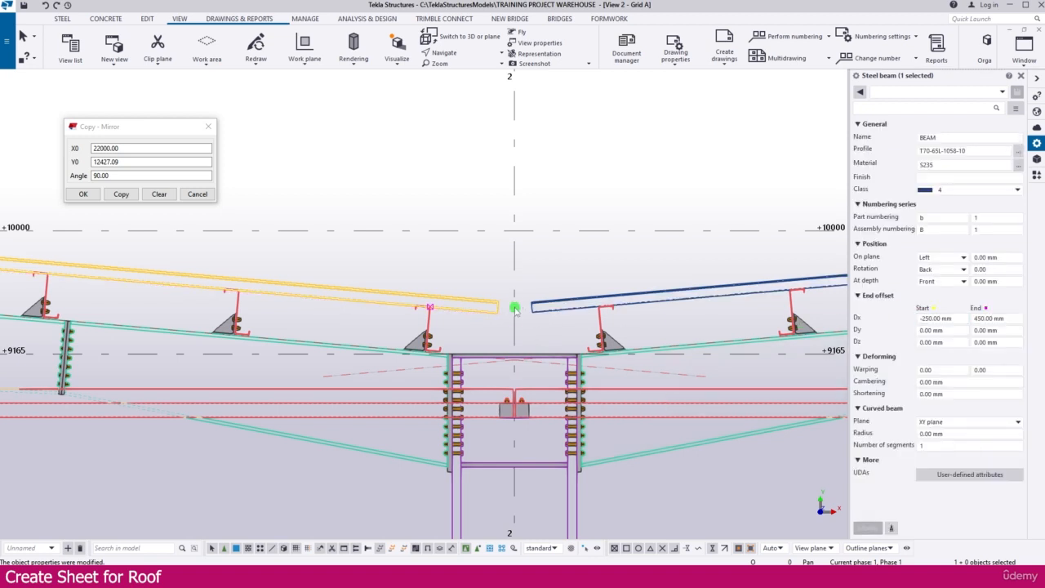
pyautogui.click(576, 195)
# Step: Select all four roof sheets, both slopes of the first bay and both slopes of the second bay, together
pyautogui.scroll(-3, 495, 286)
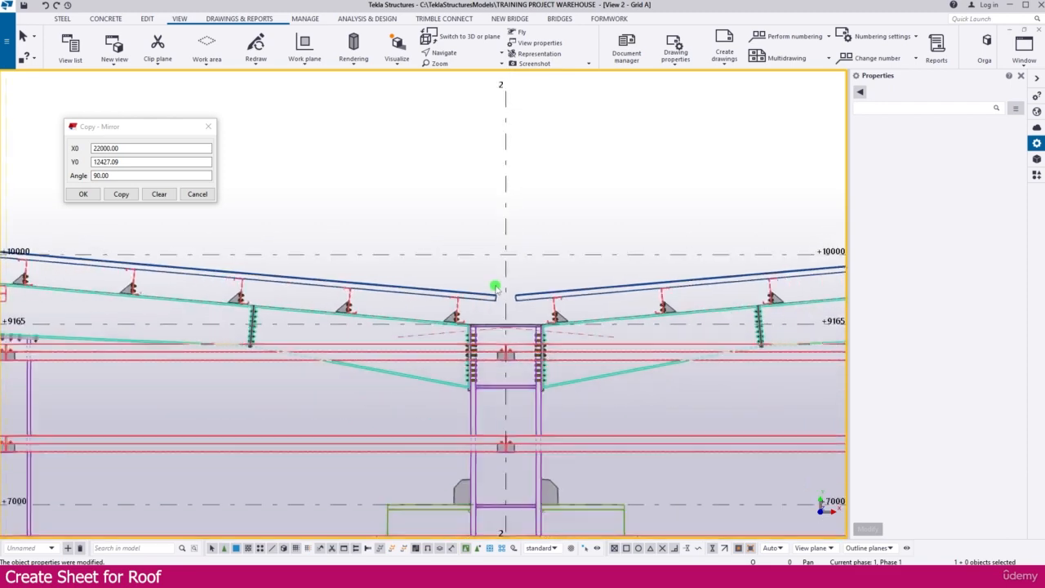
pyautogui.scroll(-4, 496, 284)
pyautogui.scroll(4, 287, 298)
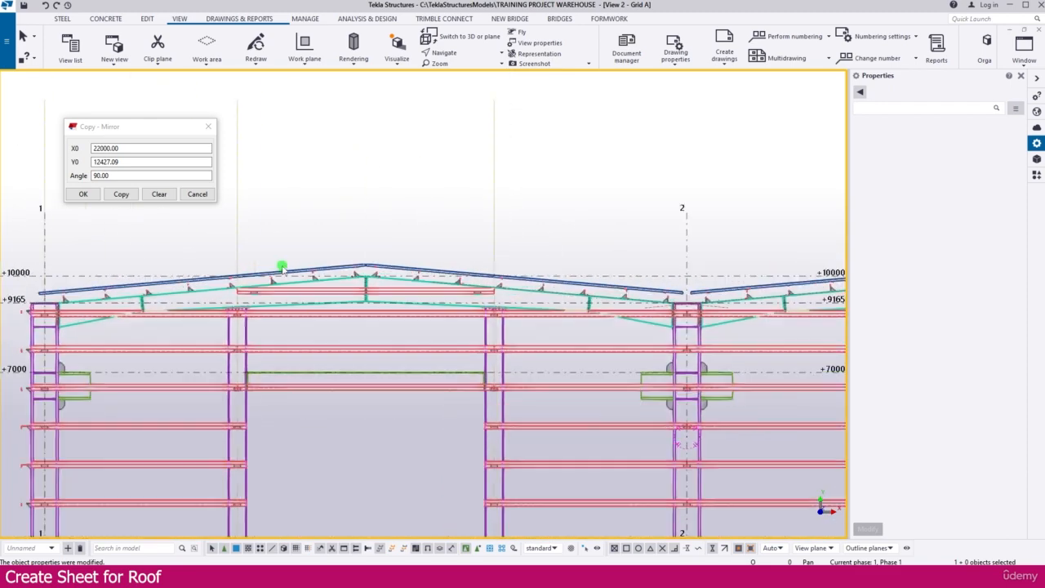
pyautogui.click(328, 268)
pyautogui.keyDown('ctrl'); pyautogui.click(415, 267); pyautogui.keyUp('ctrl')
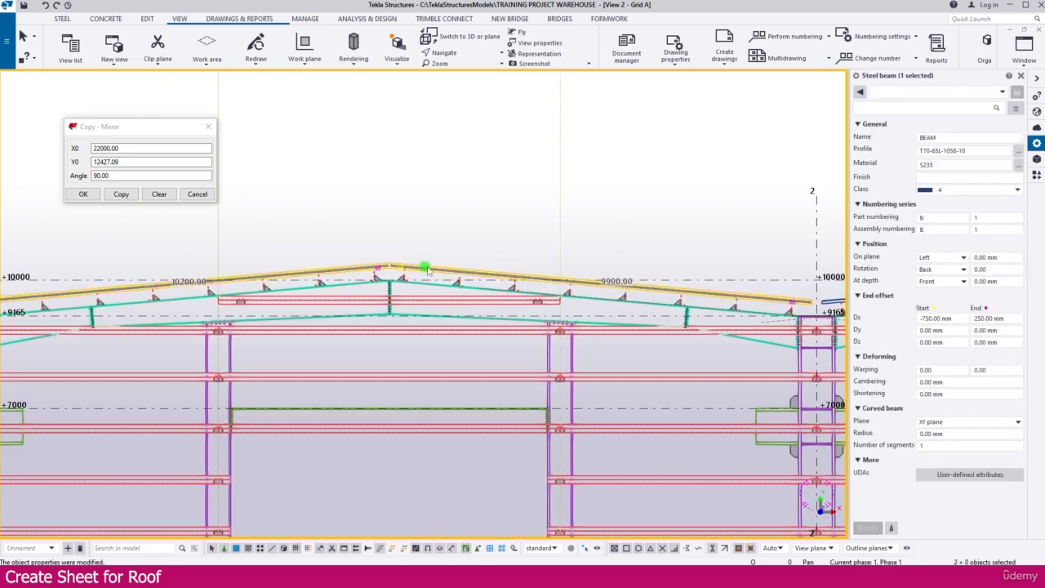
pyautogui.moveTo(543, 254); pyautogui.dragTo(193, 253, button='middle')
pyautogui.scroll(-1, 303, 263)
pyautogui.scroll(1, 463, 289)
pyautogui.keyDown('ctrl'); pyautogui.click(463, 290); pyautogui.keyUp('ctrl')
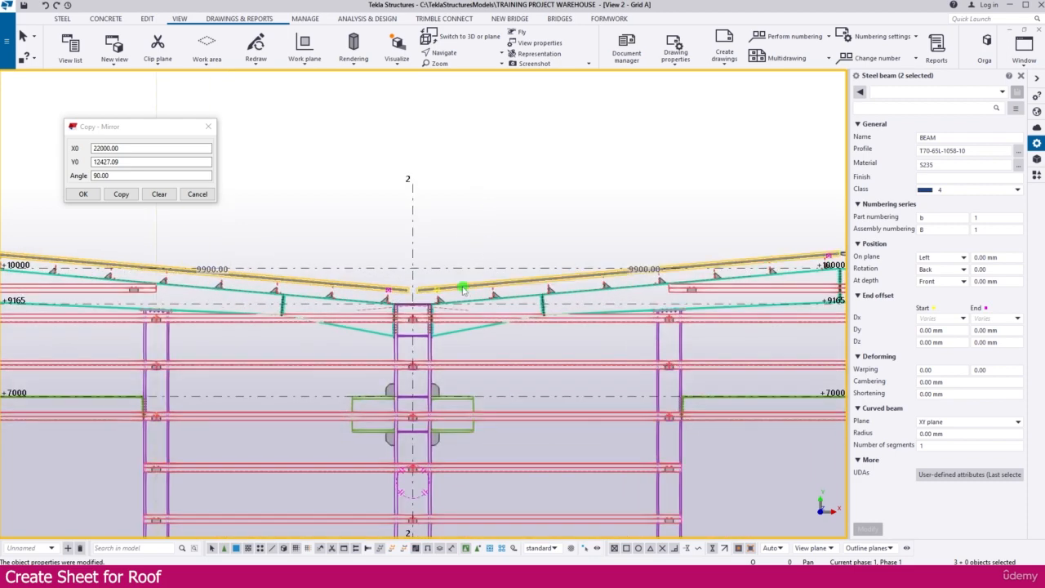
pyautogui.scroll(-2, 441, 284)
pyautogui.scroll(3, 431, 286)
pyautogui.scroll(3, 572, 277)
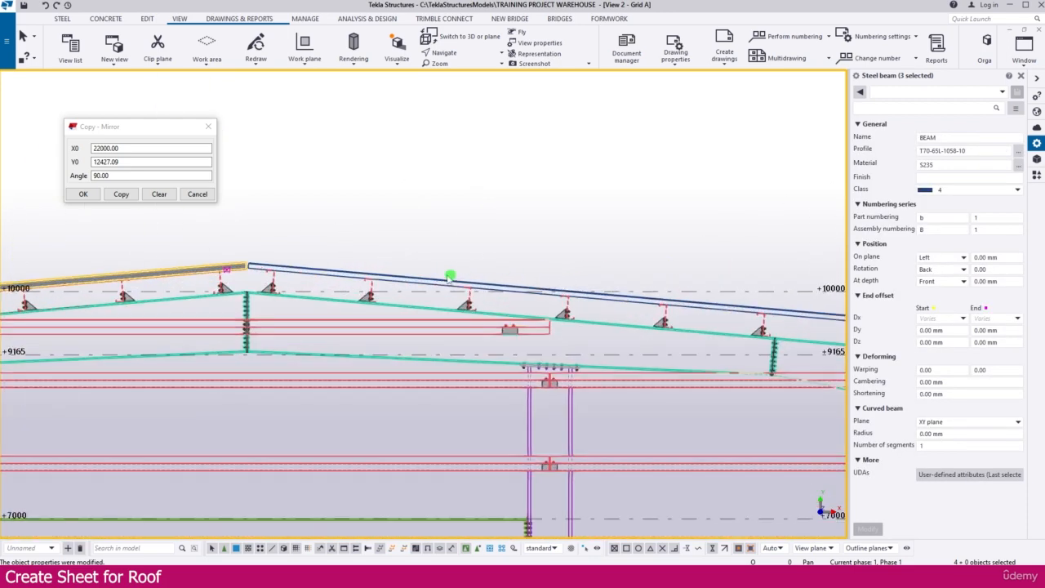
pyautogui.keyDown('ctrl'); pyautogui.click(412, 277); pyautogui.keyUp('ctrl')
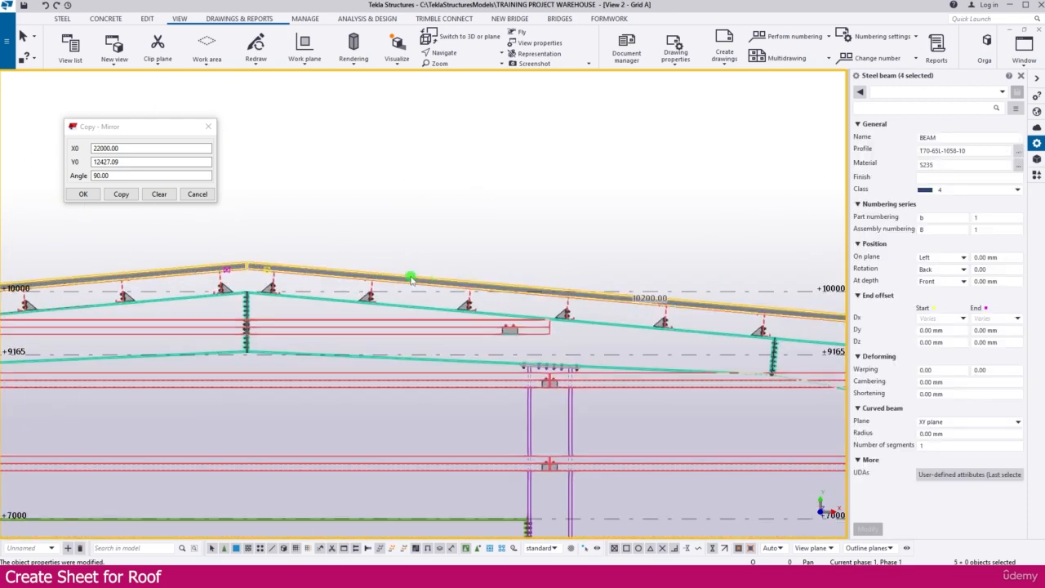
# Step: Name the four selected sheets ROOFING SHEET and set their part numbering prefix to SH and assembly numbering prefix to SHT
pyautogui.doubleClick(929, 137)
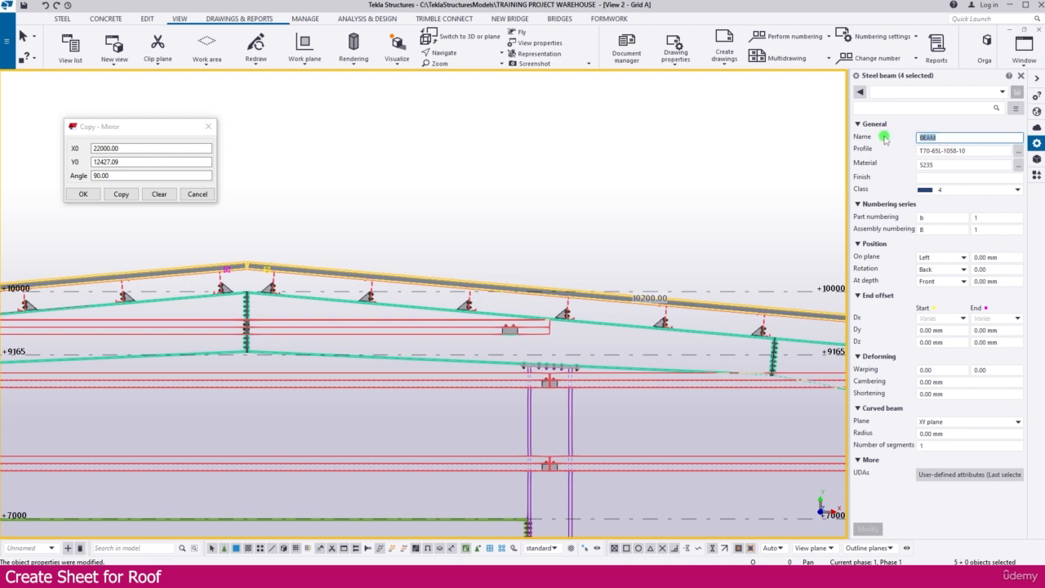
pyautogui.write('ROOFING SHEET')
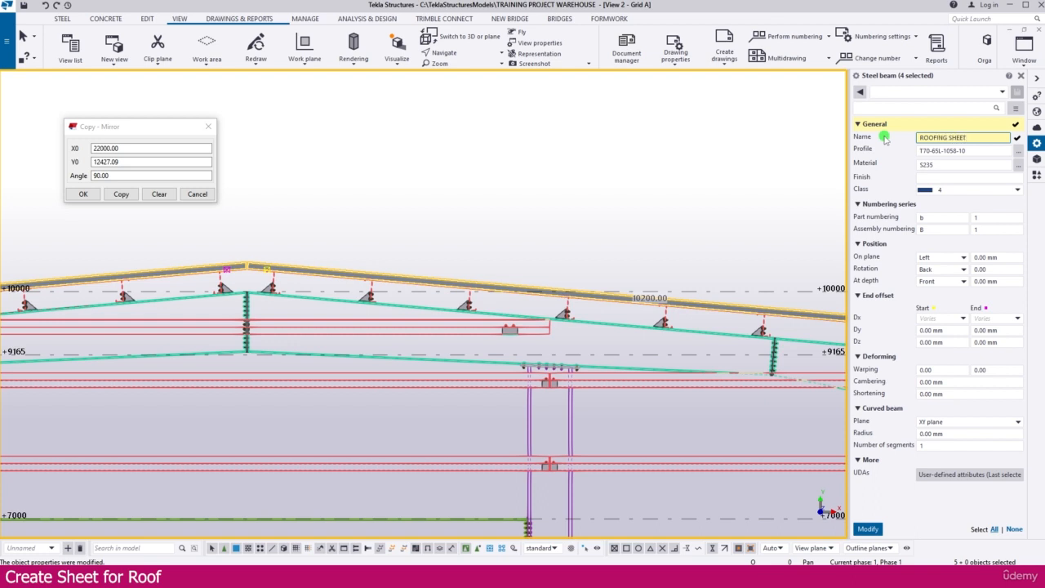
pyautogui.click(925, 218)
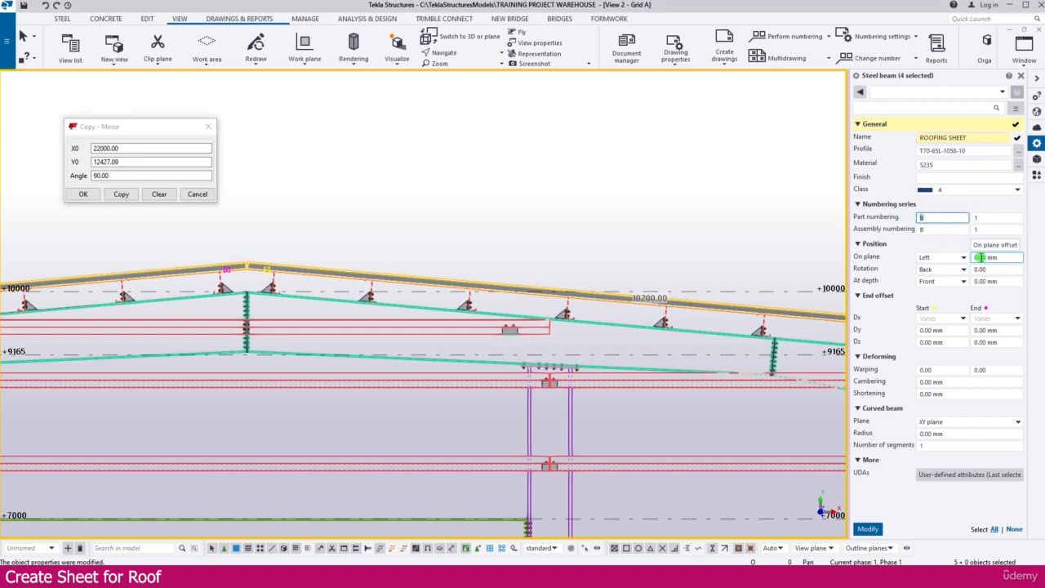
pyautogui.write('S')
pyautogui.click(931, 229)
pyautogui.write('SHT')
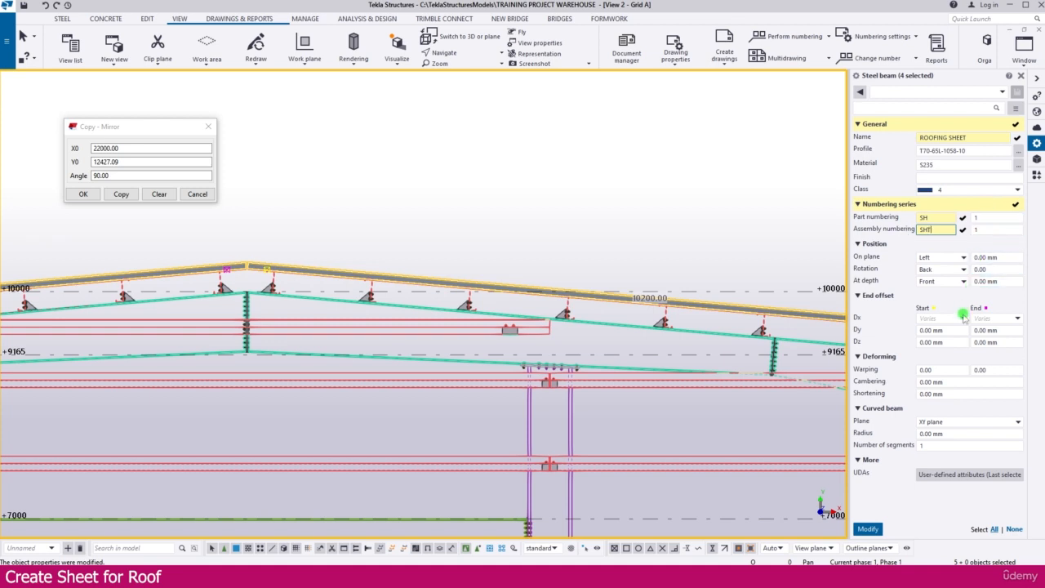
pyautogui.click(870, 529)
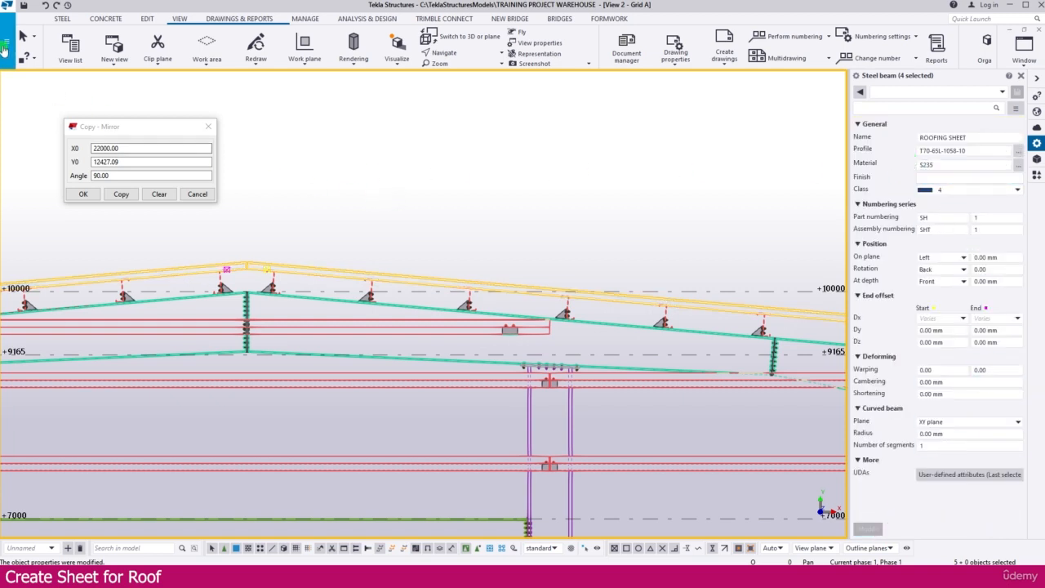
# Step: Open the material catalog for editing and make a copy of the steel grade A36
pyautogui.click(4, 49)
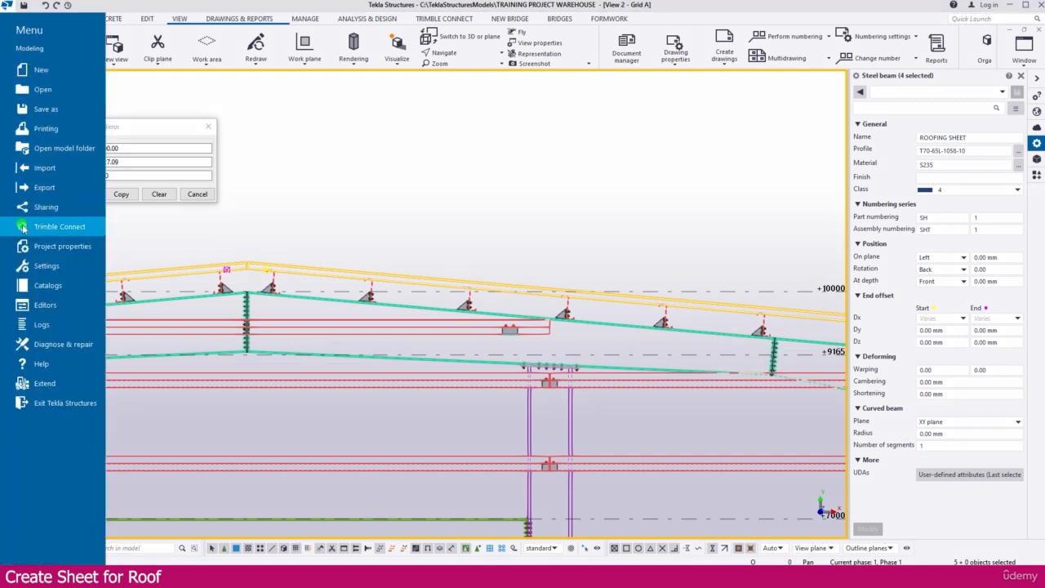
pyautogui.click(55, 291)
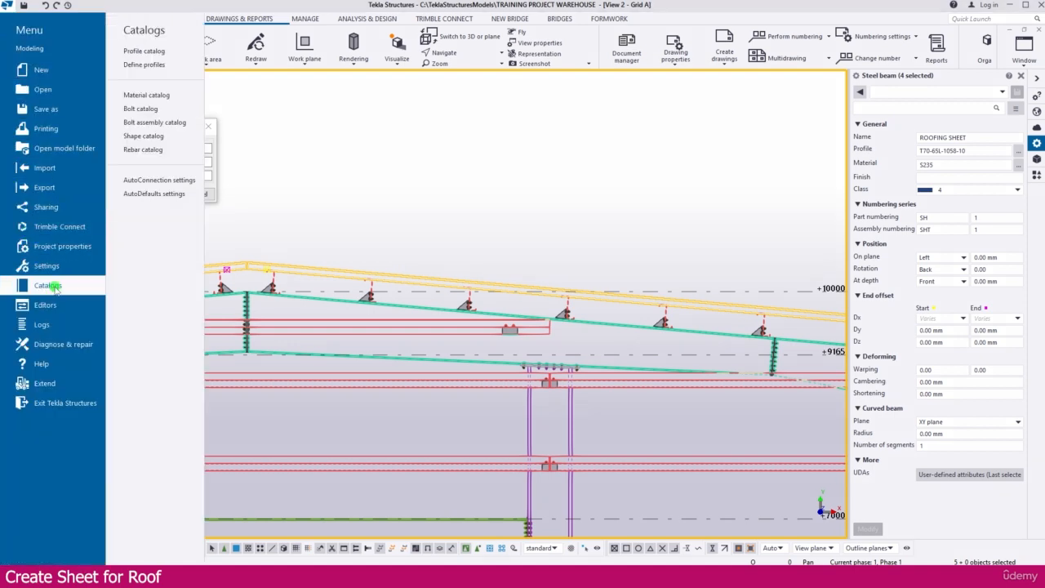
pyautogui.click(162, 96)
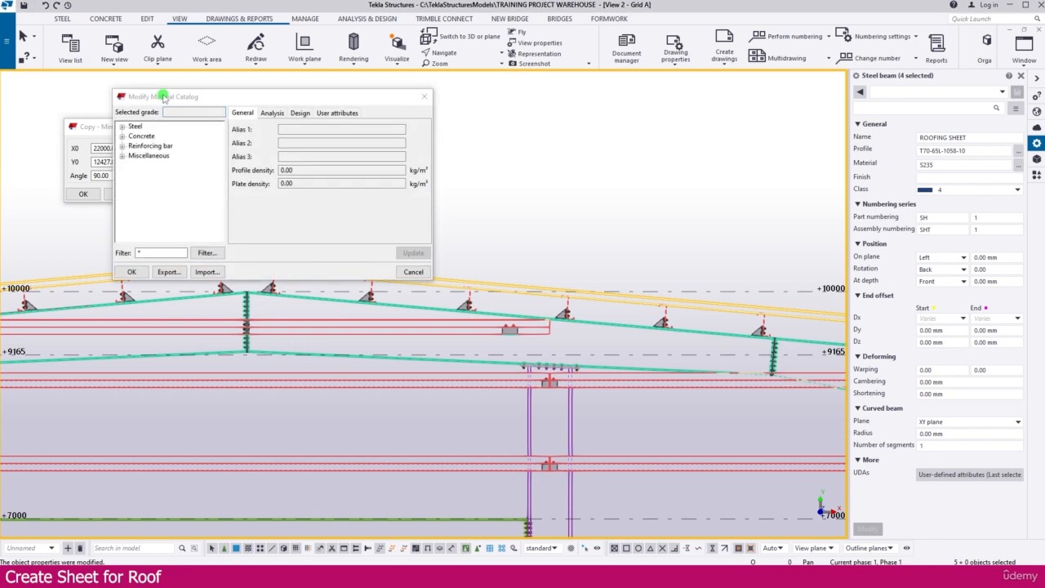
pyautogui.click(123, 128)
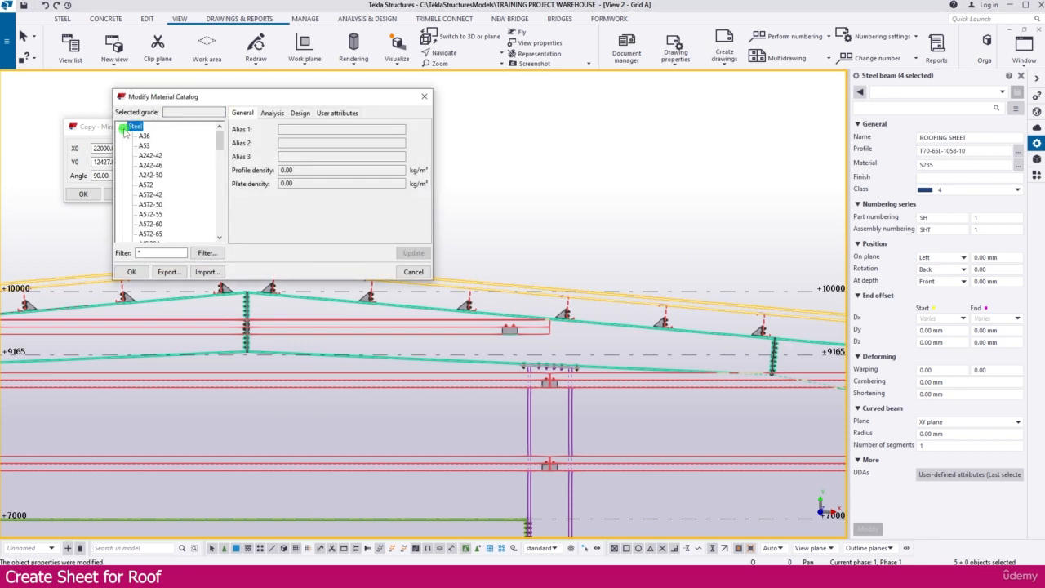
pyautogui.scroll(-4, 153, 216)
pyautogui.scroll(4, 153, 216)
pyautogui.click(144, 136)
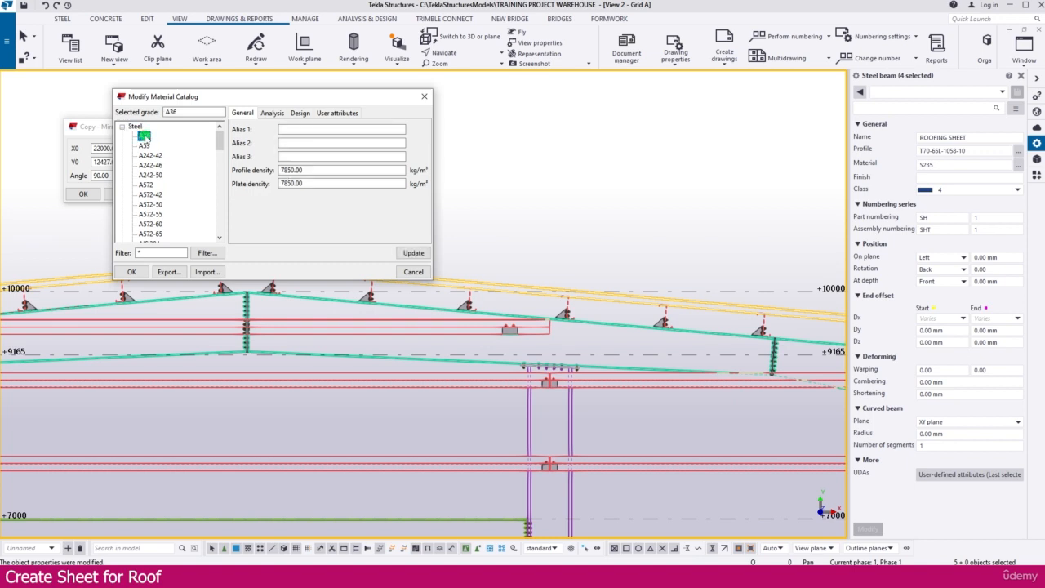
pyautogui.rightClick(145, 135)
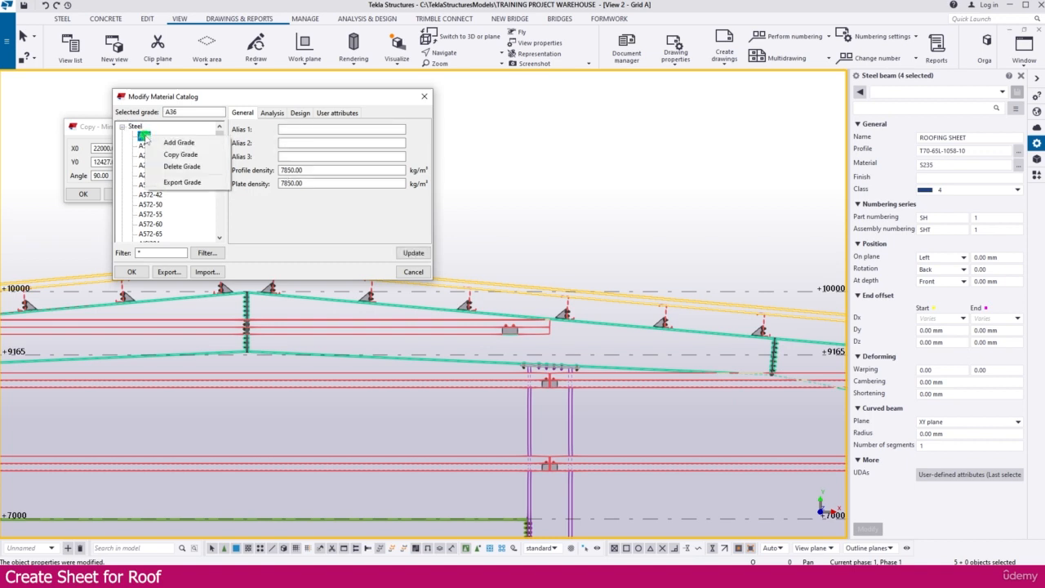
pyautogui.click(178, 154)
# Step: Rename the copied A36 grade to GI ROOFING SHEET and save the catalog changes to the model folder
pyautogui.moveTo(199, 111); pyautogui.dragTo(184, 112)
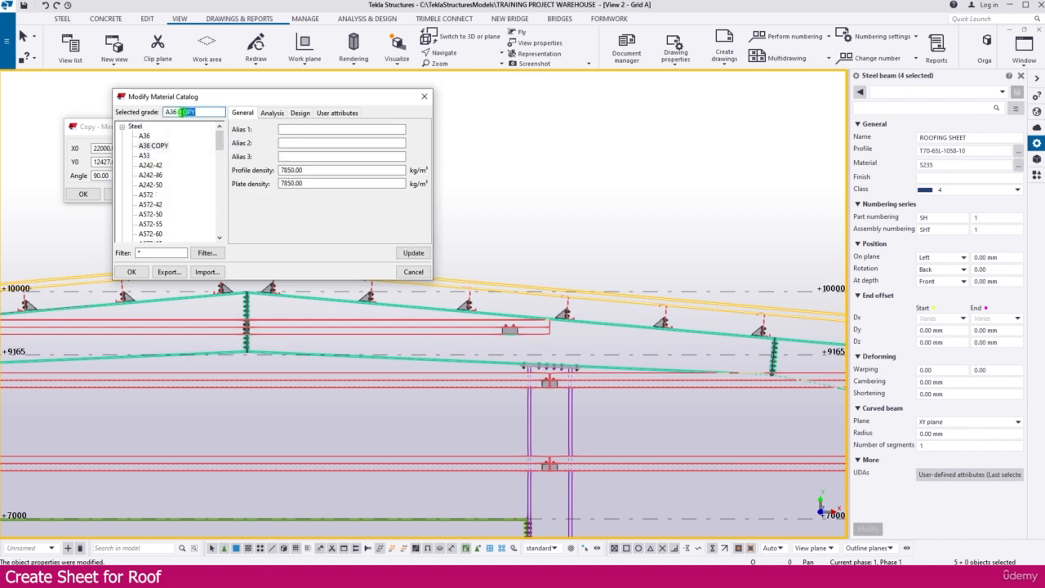
pyautogui.press('BackSpace')
pyautogui.press('BackSpace')
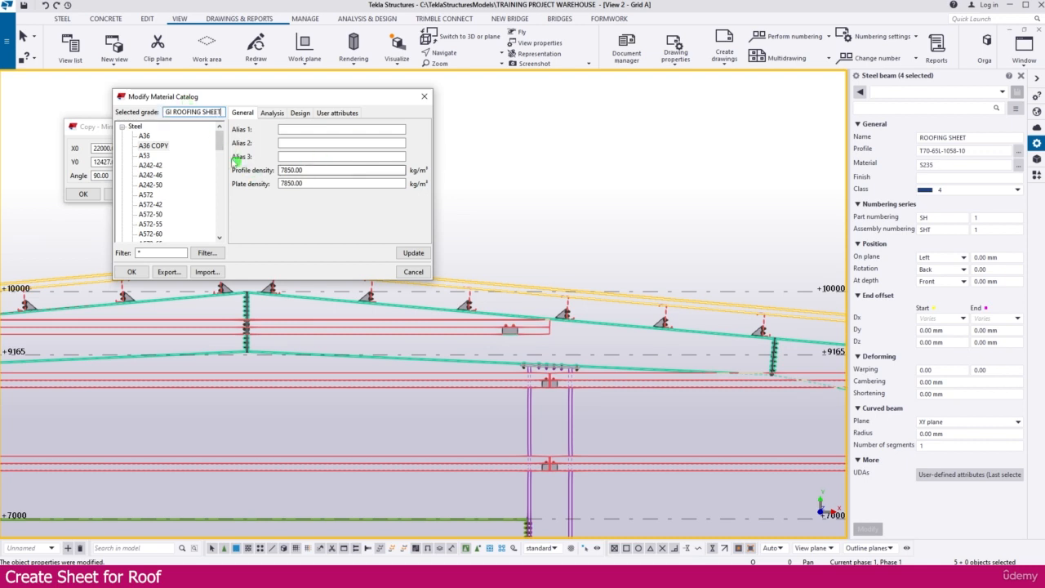
pyautogui.doubleClick(204, 112)
pyautogui.moveTo(204, 112); pyautogui.dragTo(133, 106)
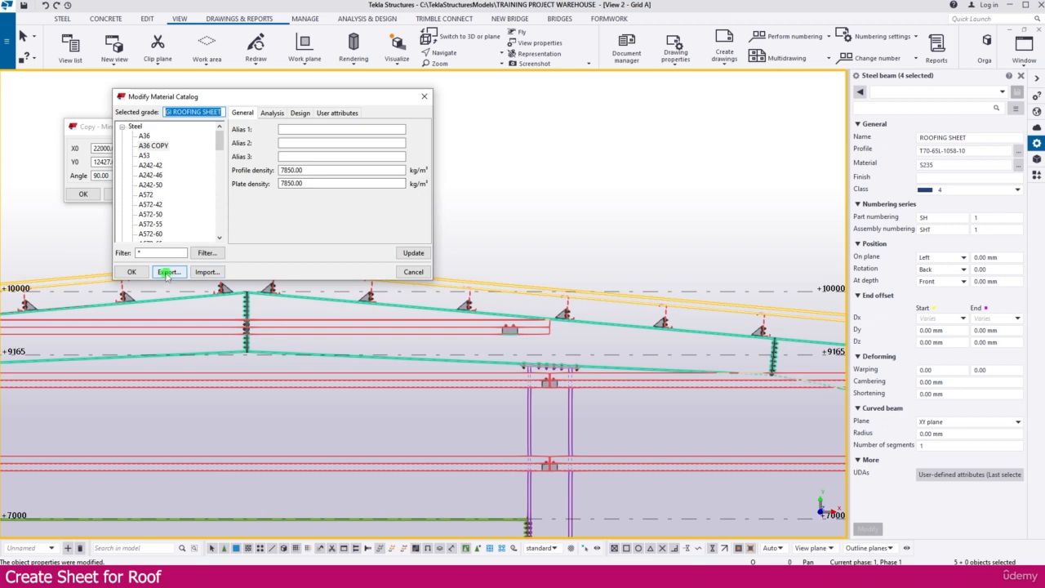
pyautogui.click(132, 272)
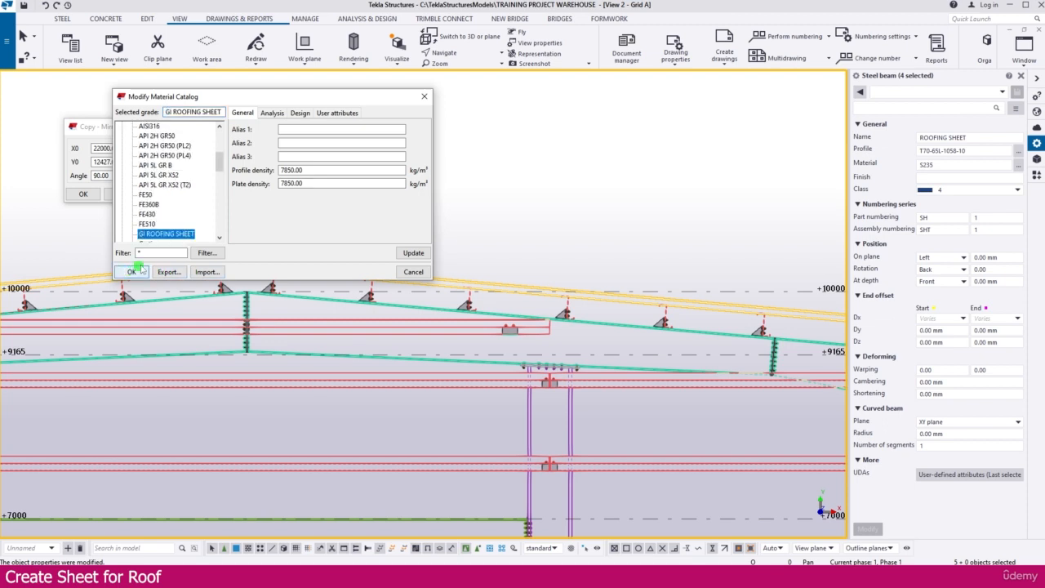
pyautogui.click(137, 272)
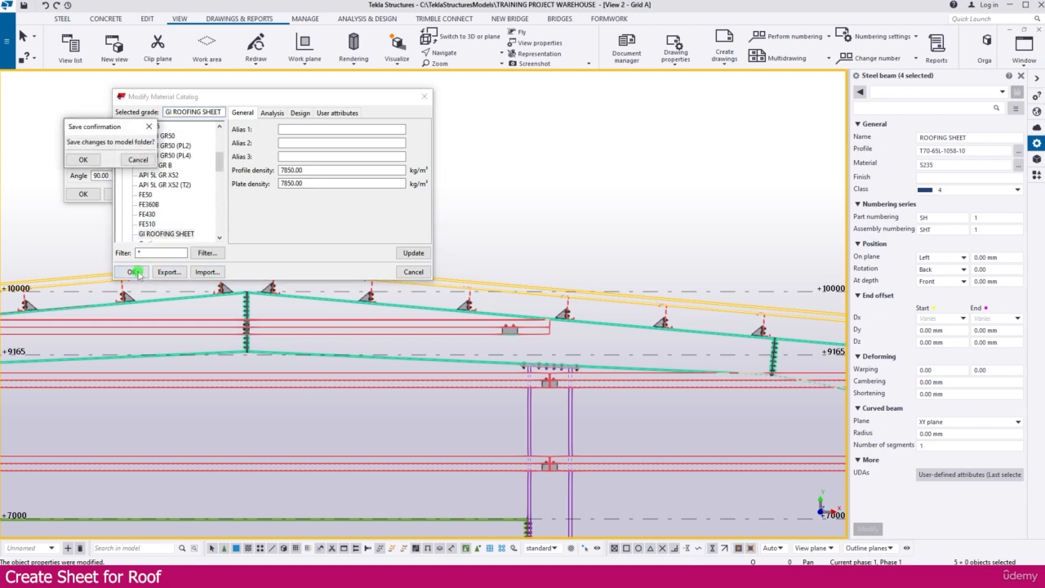
pyautogui.click(82, 159)
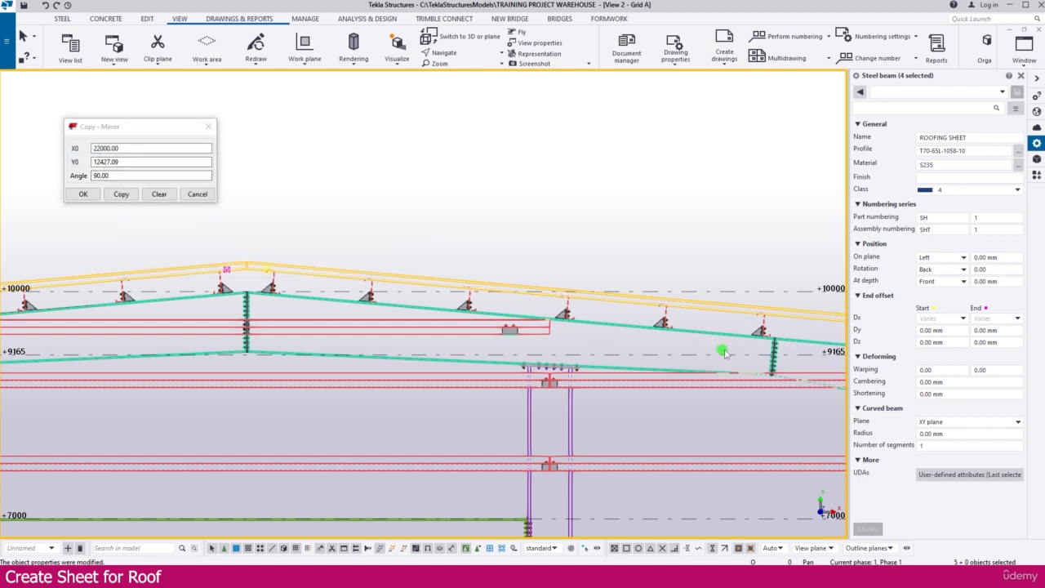
# Step: Assign the material GI ROOFING SHEET to the four selected roof sheets
pyautogui.click(1017, 165)
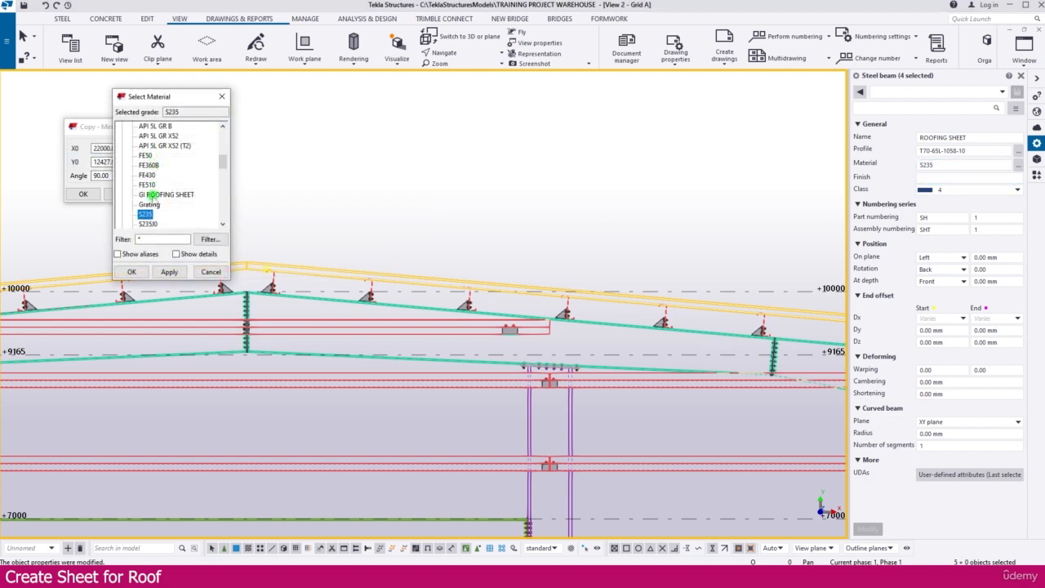
pyautogui.click(155, 195)
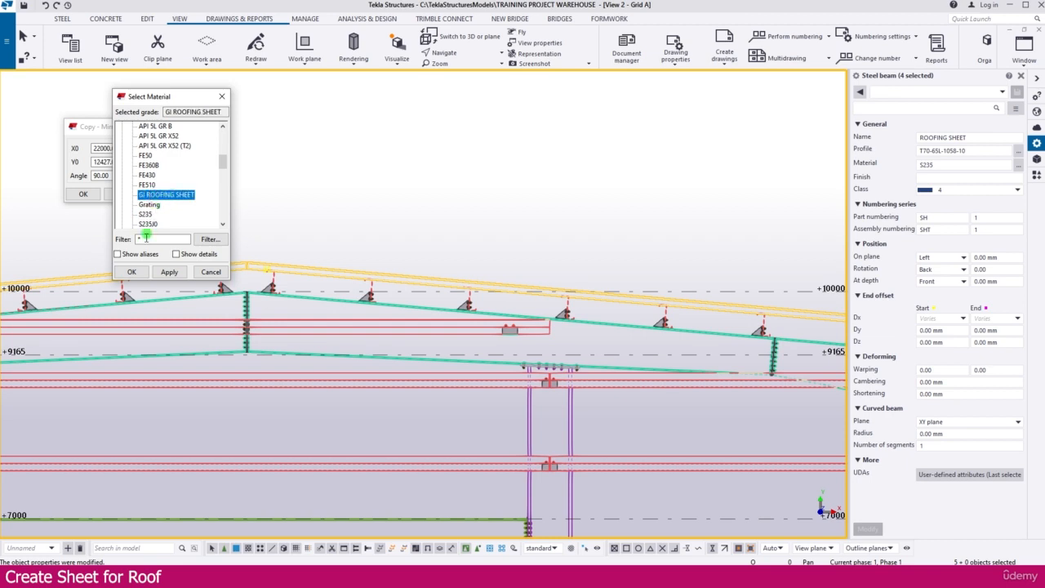
pyautogui.click(134, 271)
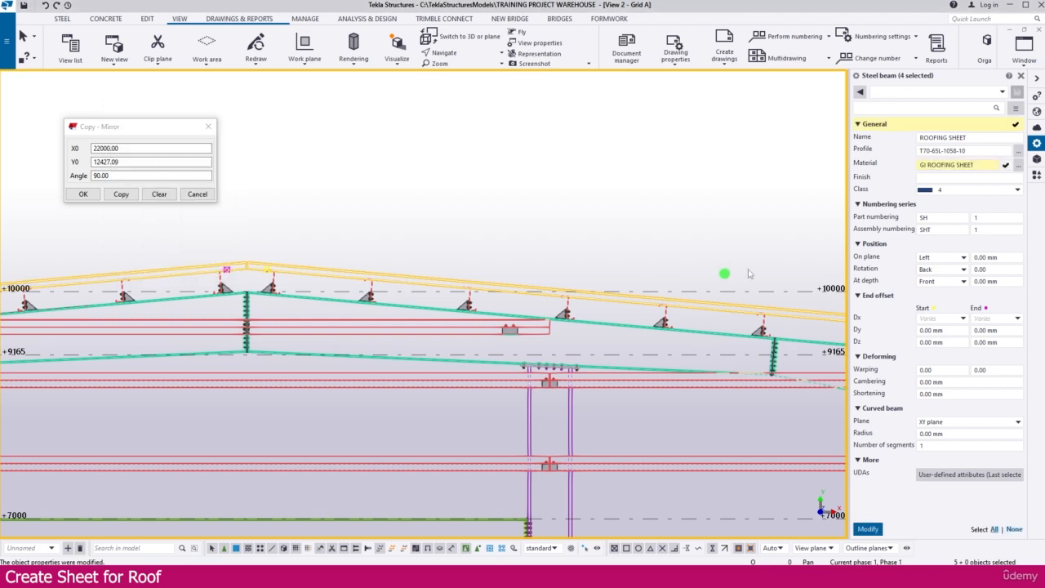
pyautogui.scroll(-5, 524, 294)
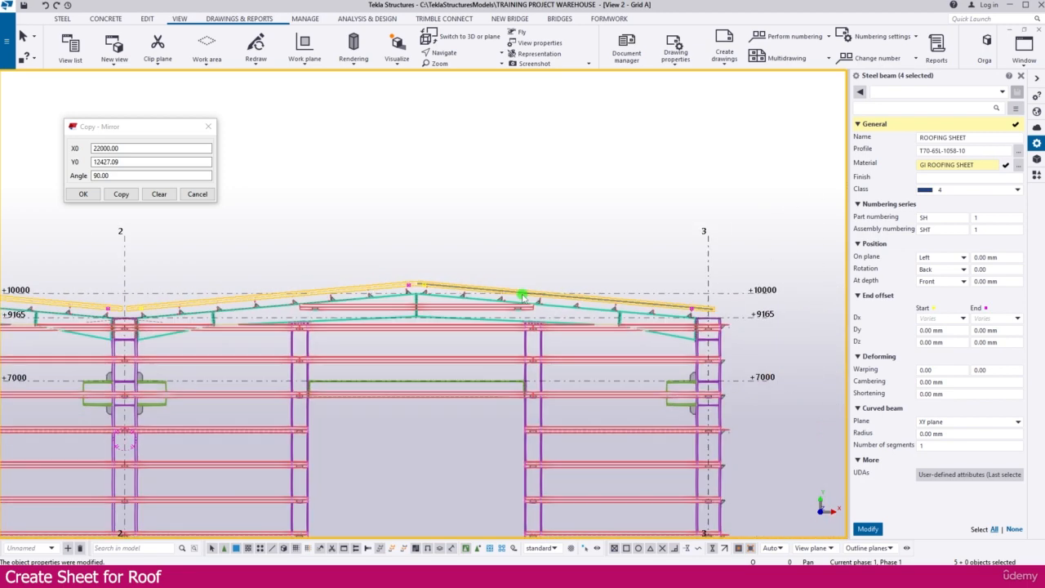
pyautogui.click(869, 529)
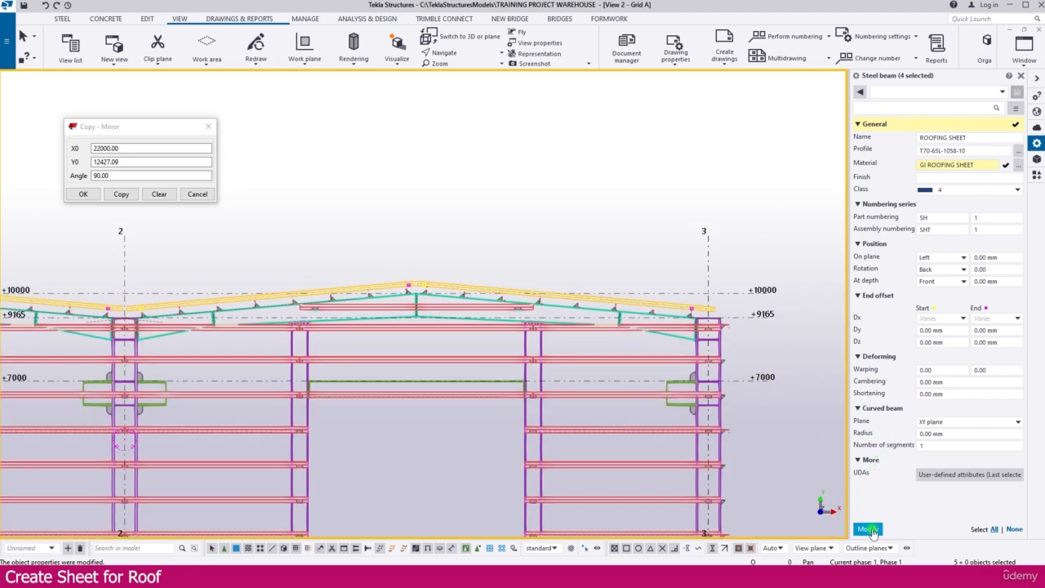
pyautogui.click(572, 247)
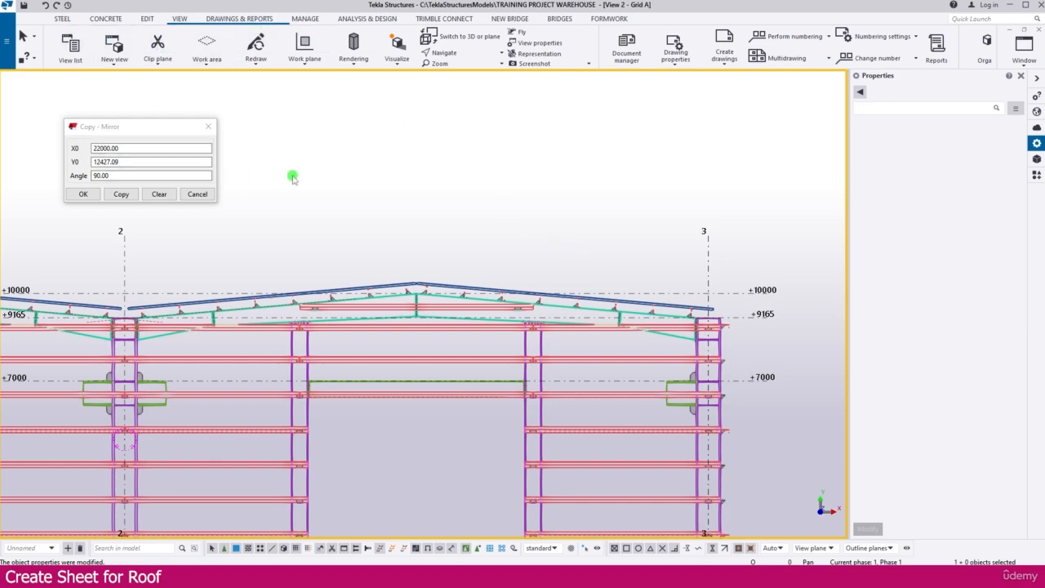
# Step: Switch to the isometric view of the warehouse model to examine the roof sheets in 3D
pyautogui.hotkey('ctrl', 'Tab')
pyautogui.hotkey('ctrl', 'Tab')
pyautogui.scroll(-5, 417, 249)
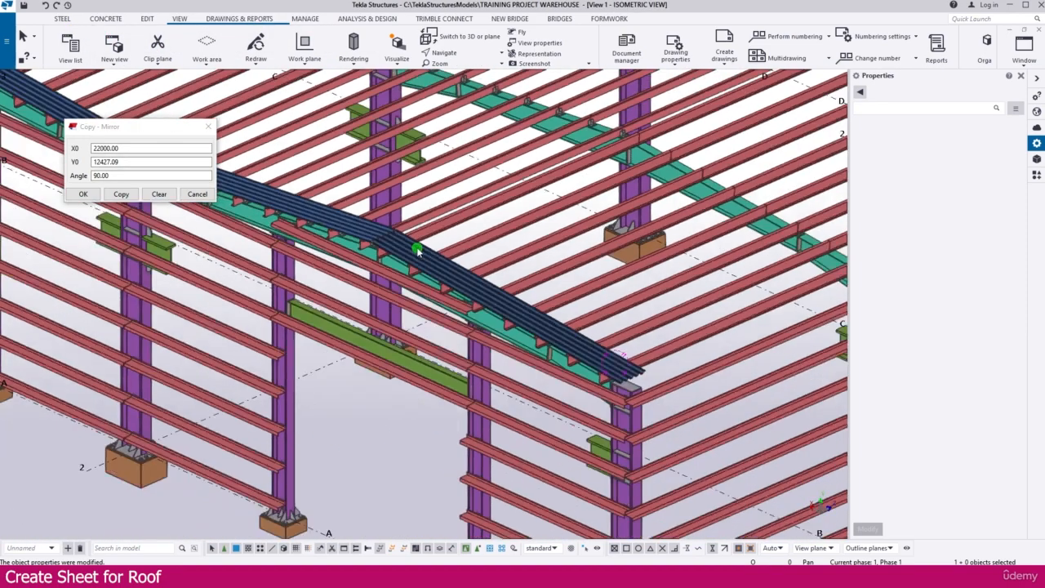
# Step: Select the four roof sheets spanning both bays at the grid A end of the warehouse
pyautogui.scroll(-4, 417, 249)
pyautogui.scroll(6, 350, 240)
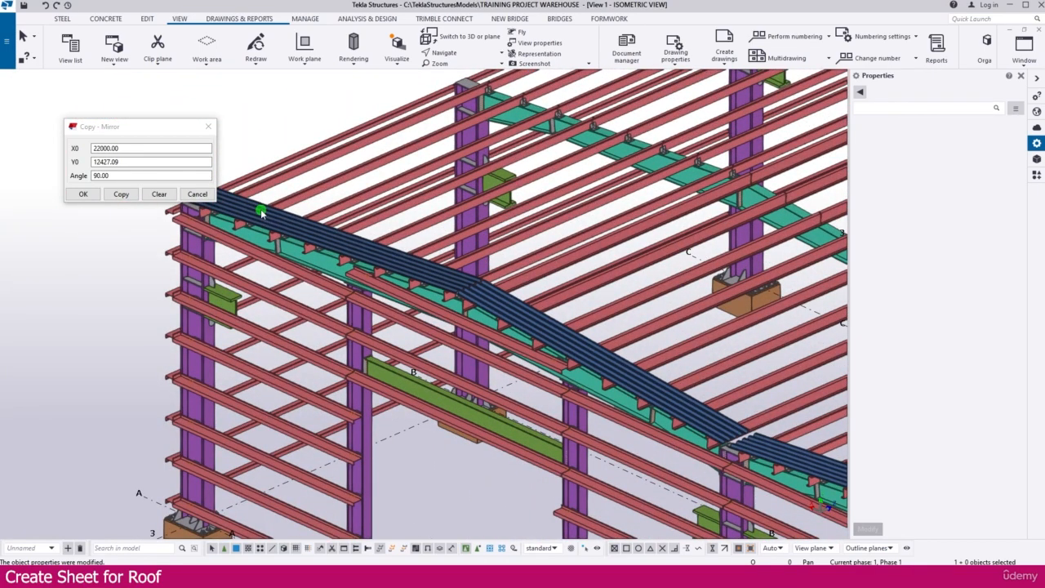
pyautogui.click(261, 212)
pyautogui.scroll(-5, 261, 212)
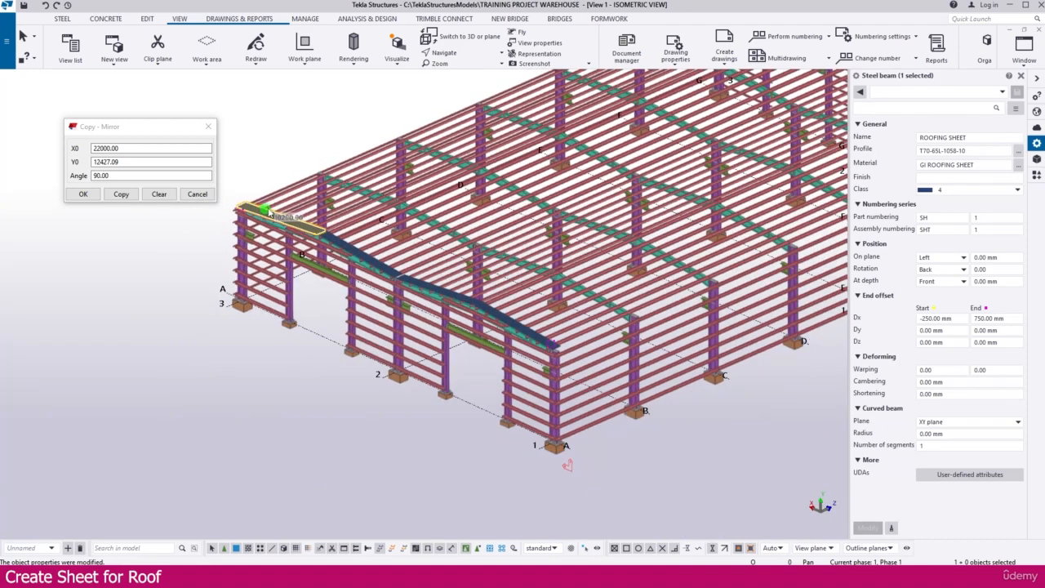
pyautogui.keyDown('ctrl'); pyautogui.click(402, 276); pyautogui.keyUp('ctrl')
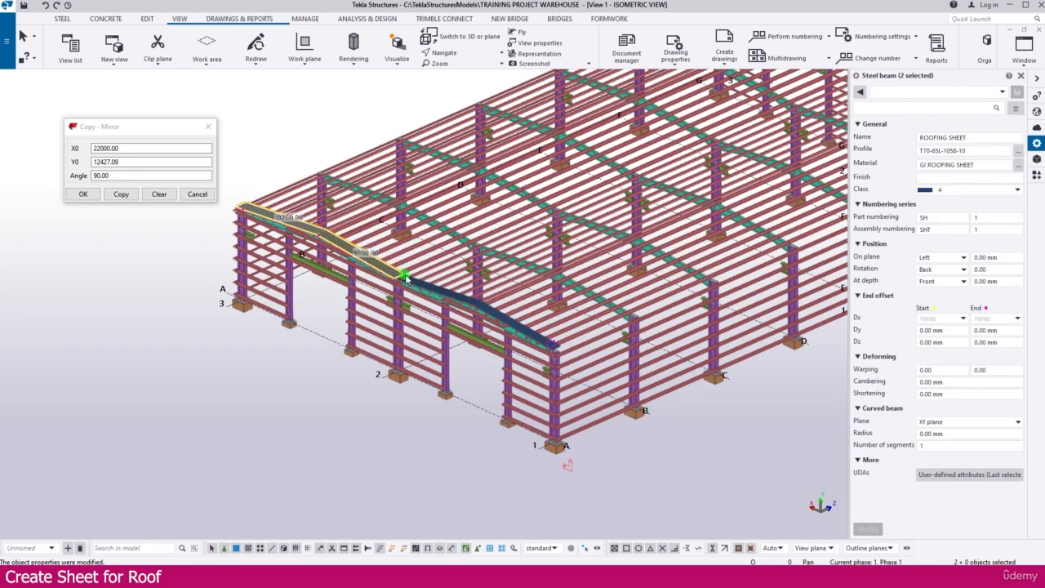
pyautogui.keyDown('ctrl'); pyautogui.click(512, 320); pyautogui.keyUp('ctrl')
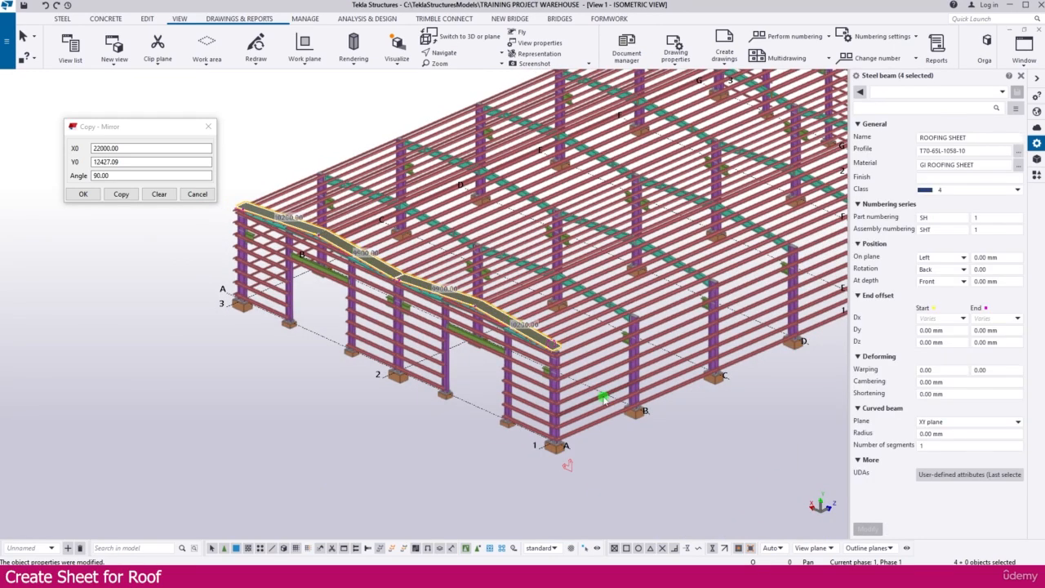
# Step: Set the work plane on the side face of the foundation block at grid A-1, running along the building's length, and close the mirror-copy dialog
pyautogui.scroll(2, 586, 446)
pyautogui.scroll(2, 586, 446)
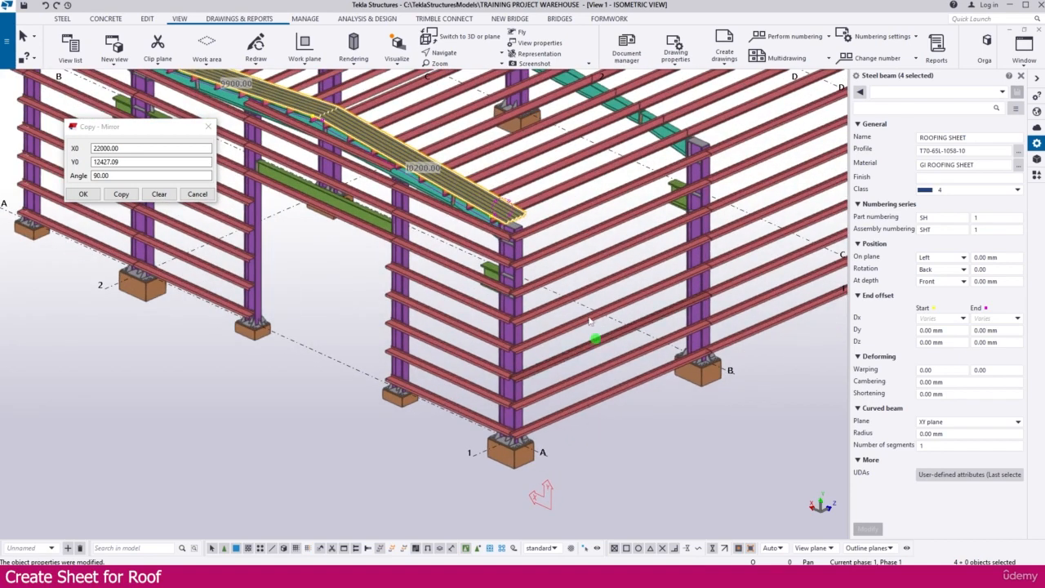
pyautogui.click(303, 58)
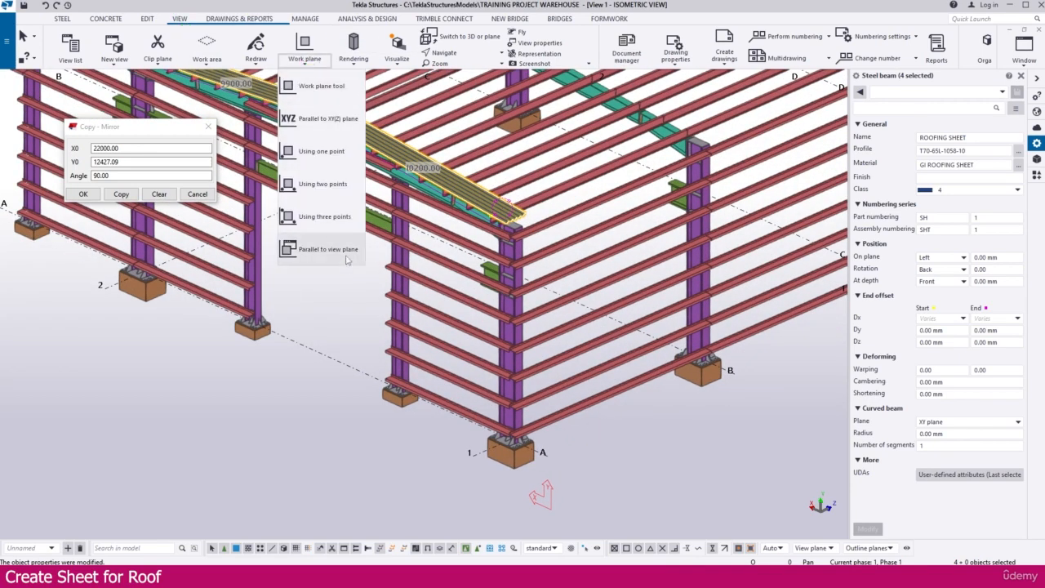
pyautogui.click(322, 86)
pyautogui.scroll(5, 478, 443)
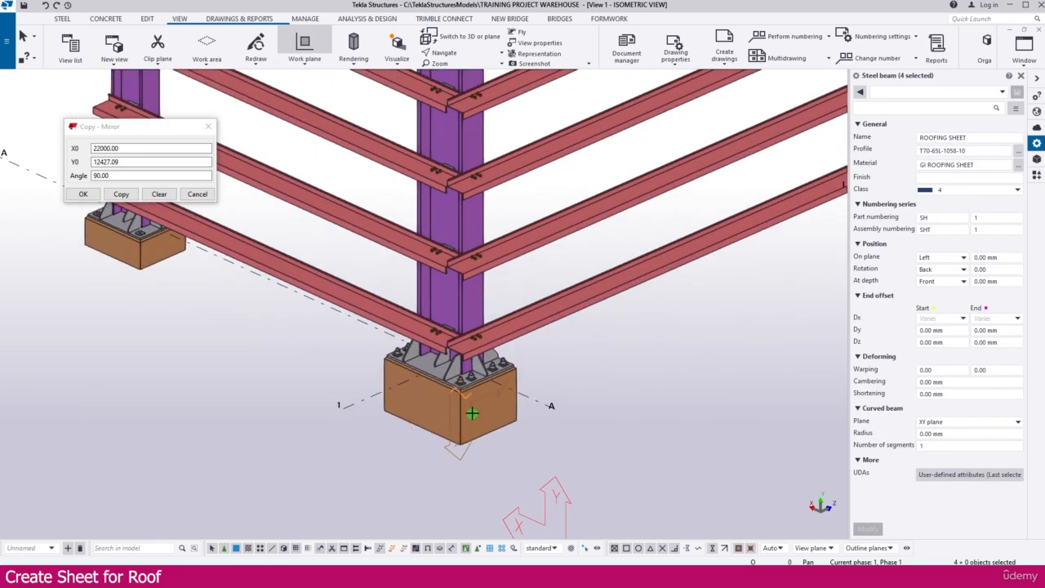
pyautogui.scroll(2, 483, 421)
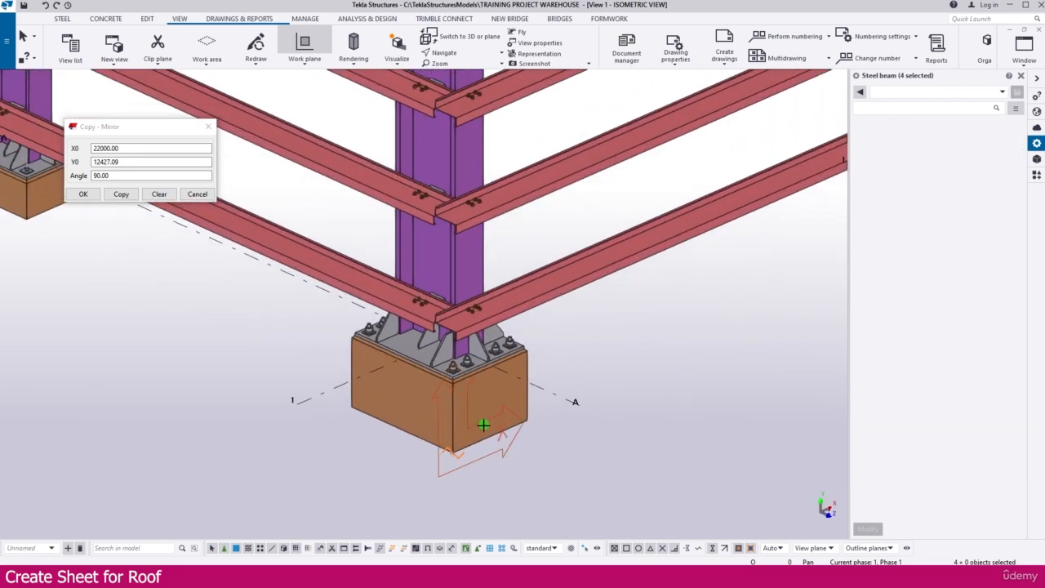
pyautogui.scroll(-6, 551, 427)
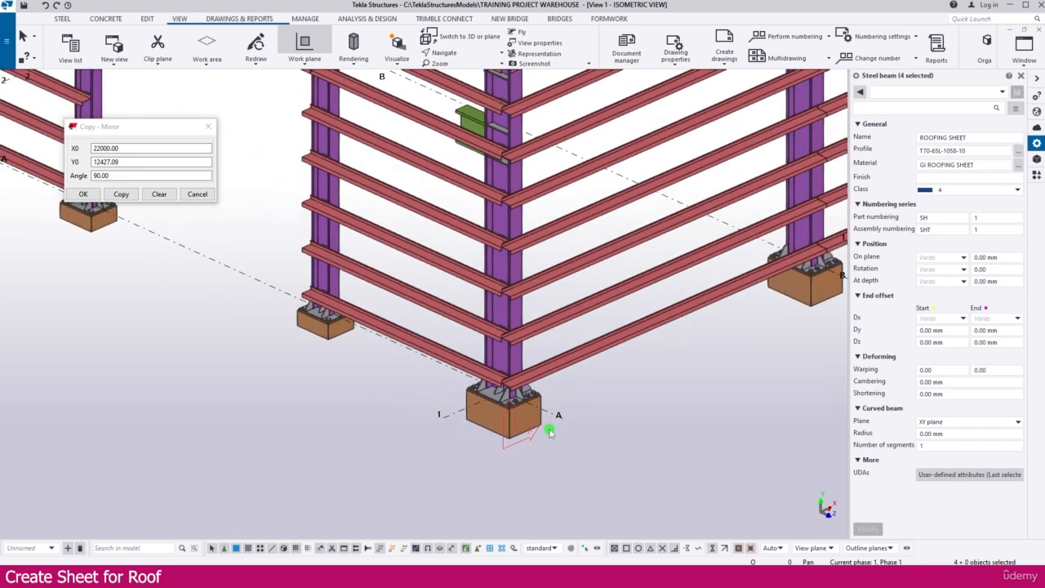
pyautogui.scroll(-2, 551, 430)
pyautogui.scroll(1, 531, 422)
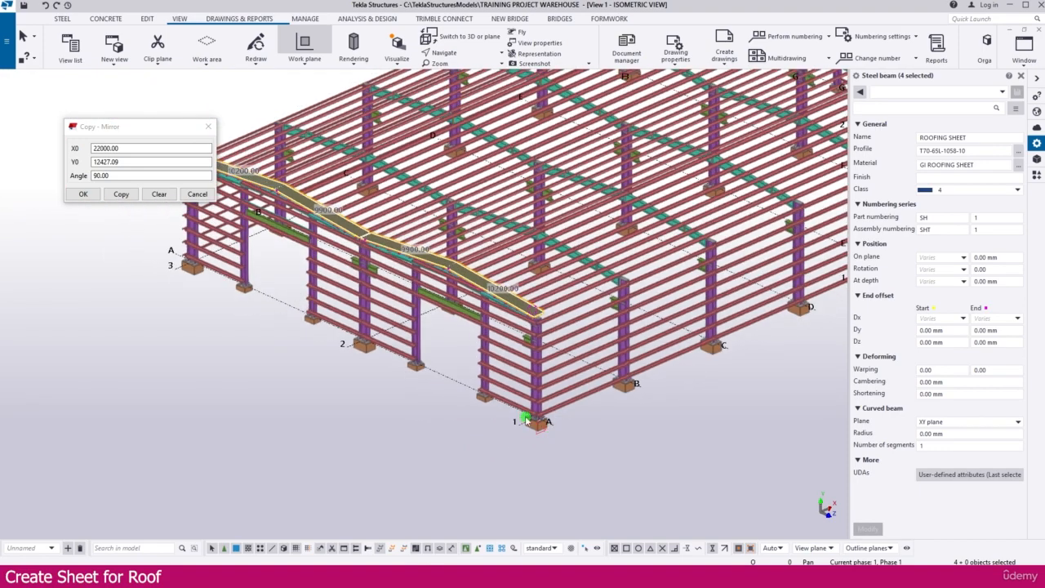
pyautogui.rightClick(380, 414)
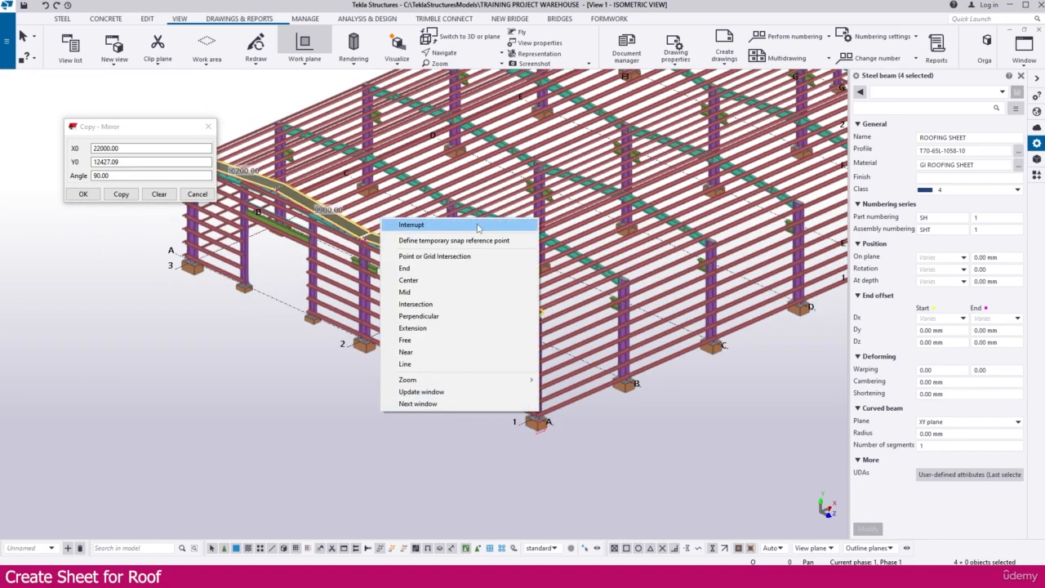
pyautogui.click(294, 408)
pyautogui.click(215, 204)
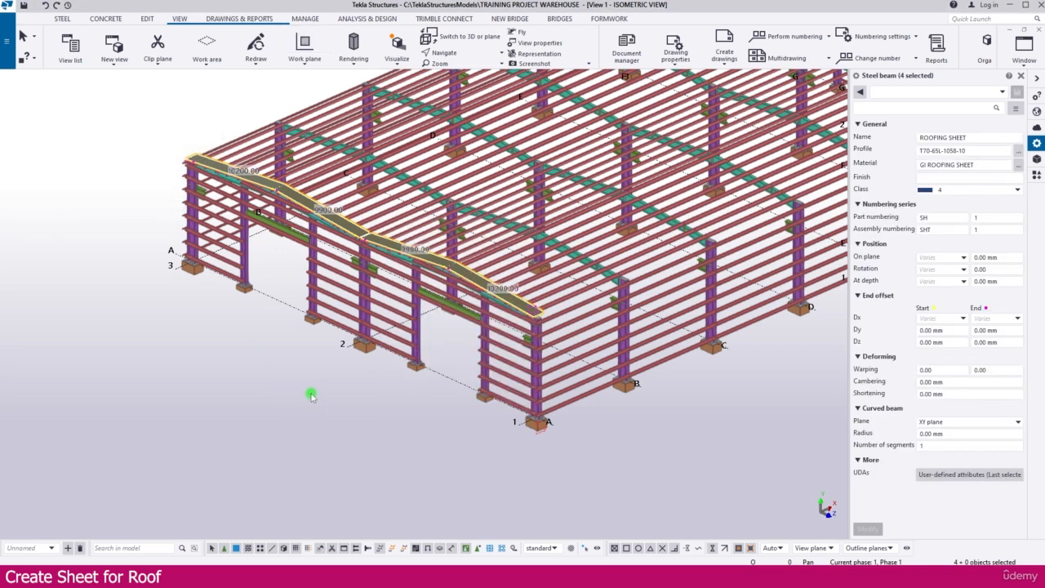
# Step: Make 50 linear copies of the four selected roof sheets along the building with a dX spacing of 1058 mm
pyautogui.rightClick(311, 396)
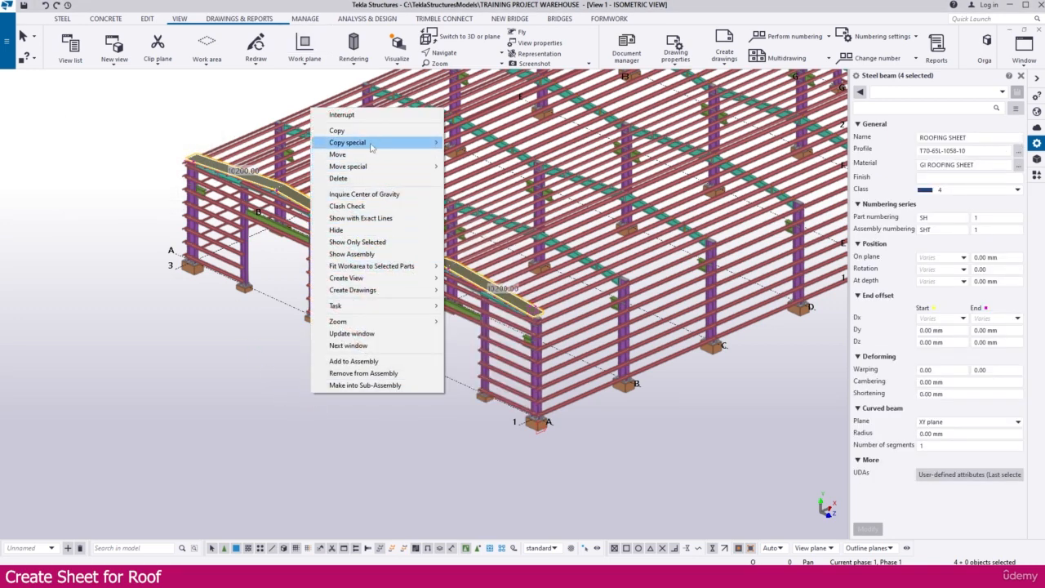
pyautogui.moveTo(387, 143)
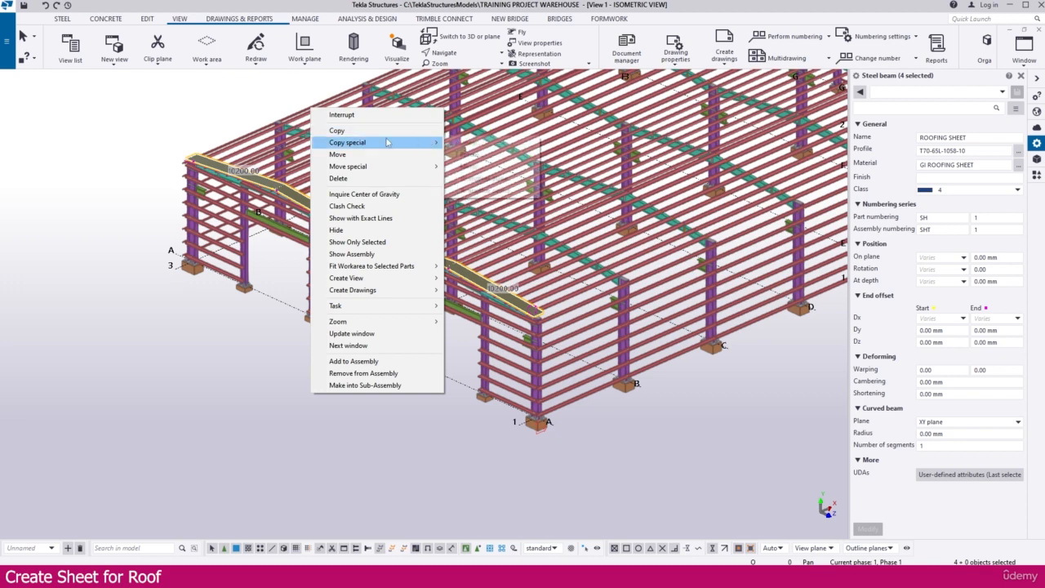
pyautogui.click(469, 145)
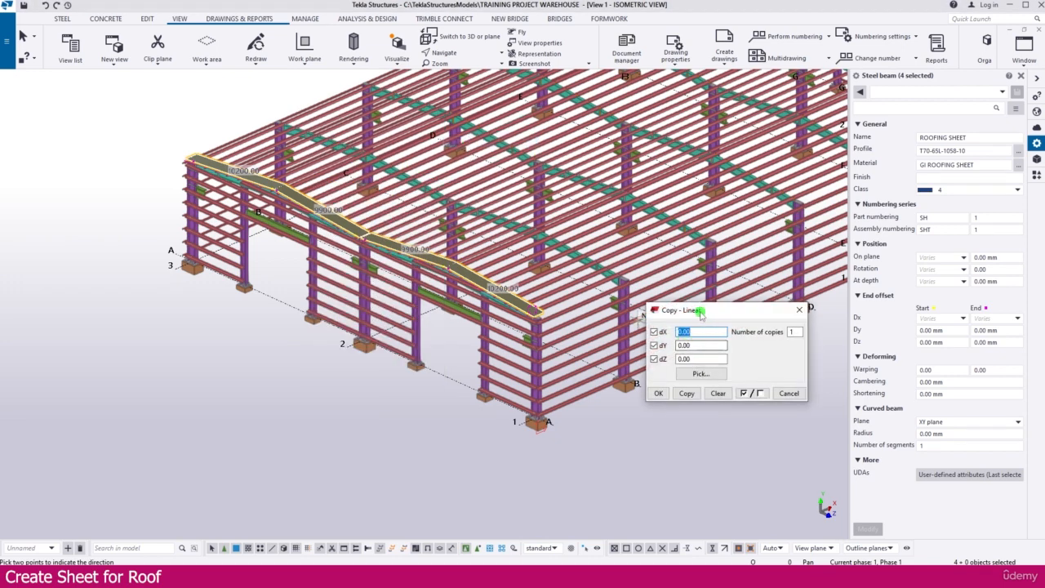
pyautogui.moveTo(701, 314); pyautogui.dragTo(238, 306)
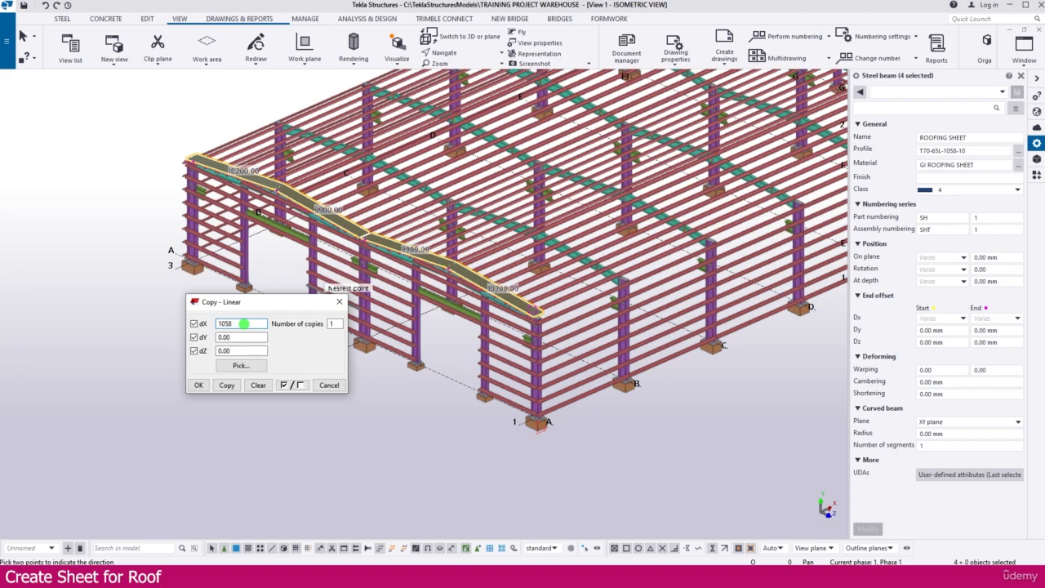
pyautogui.scroll(-4, 488, 423)
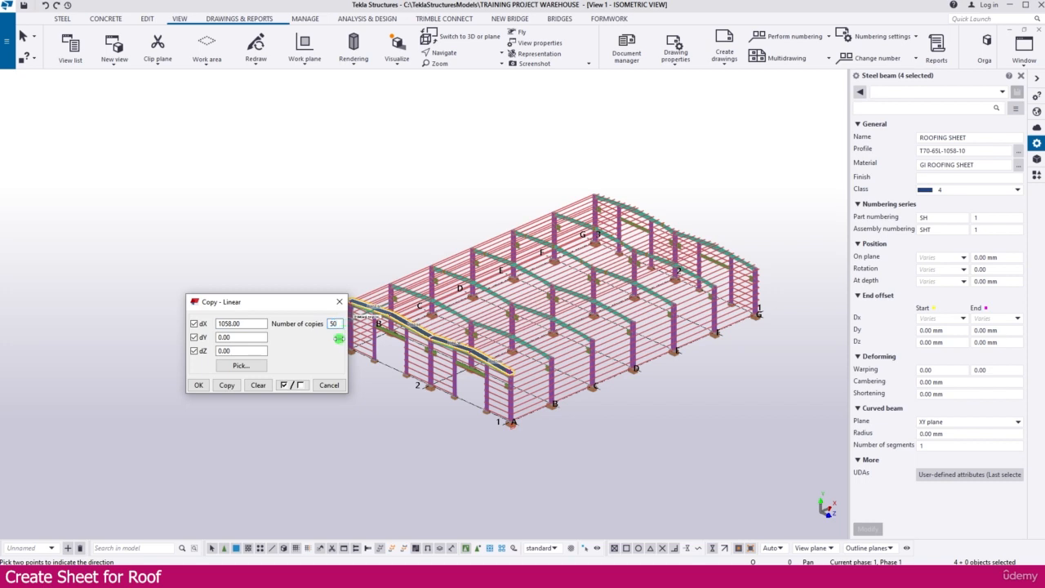
pyautogui.scroll(5, 522, 427)
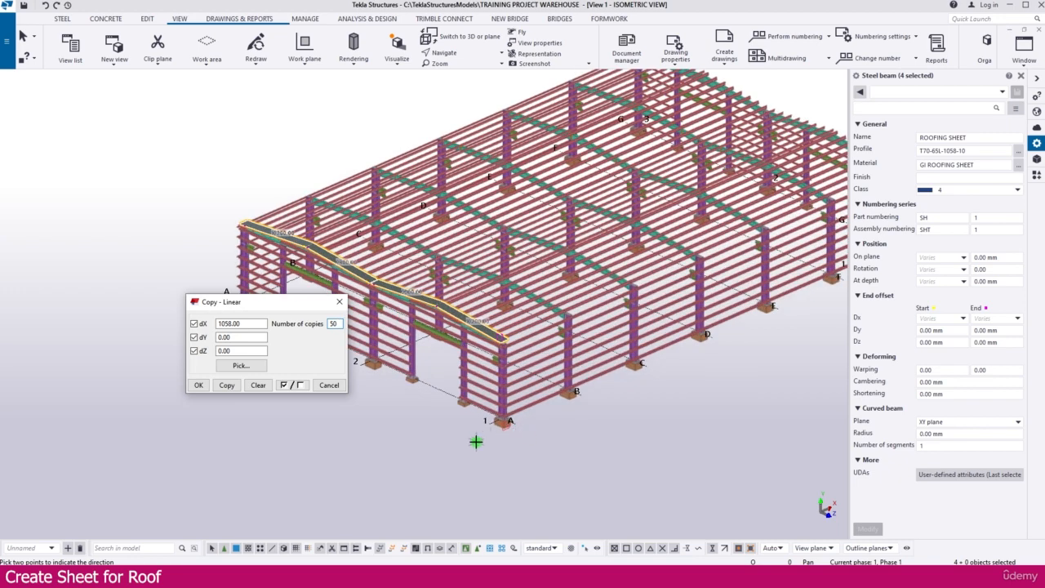
pyautogui.scroll(-3, 476, 442)
pyautogui.scroll(-2, 476, 442)
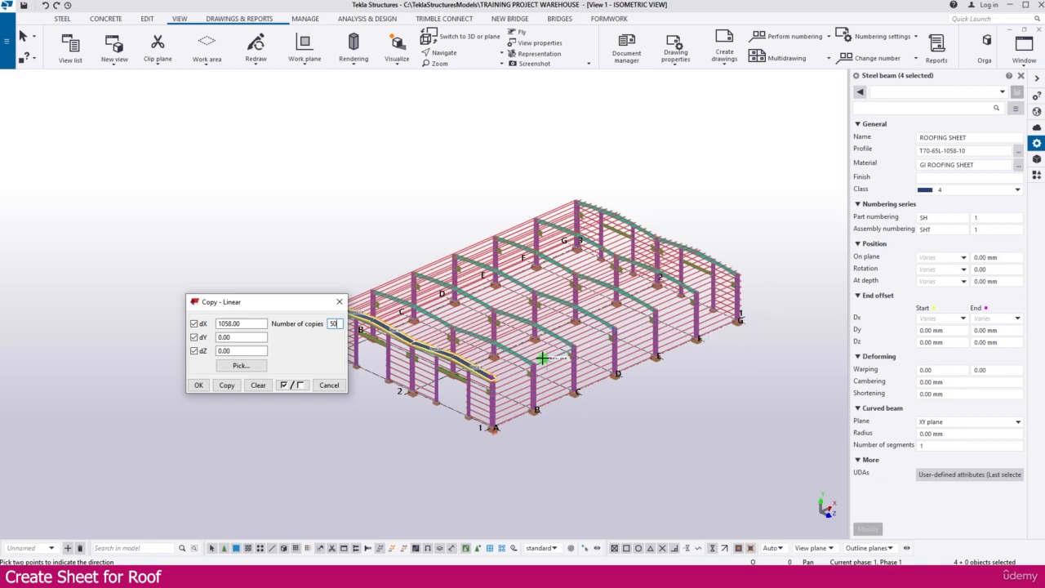
pyautogui.scroll(4, 541, 357)
pyautogui.scroll(2, 478, 375)
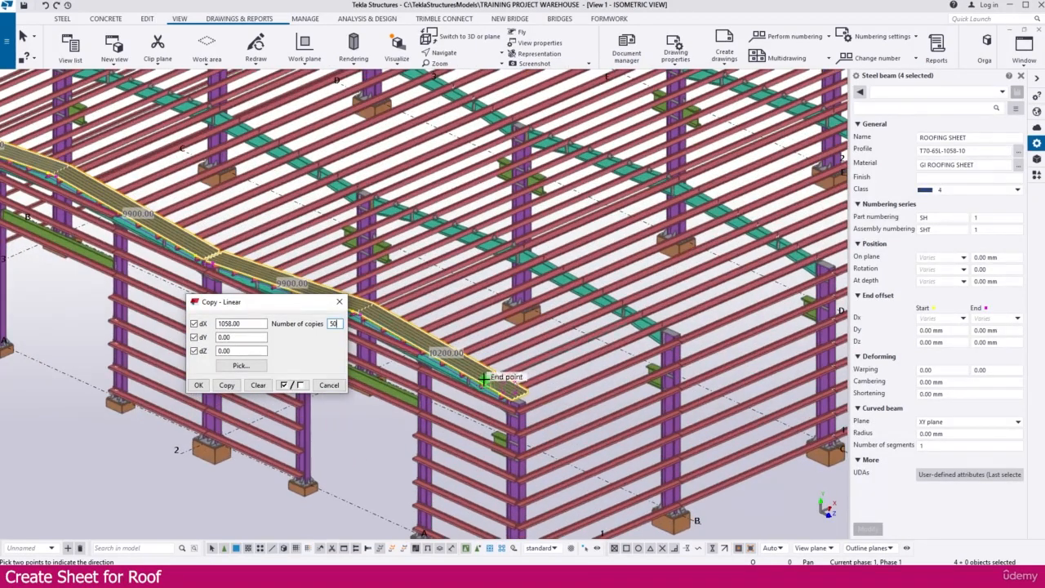
pyautogui.scroll(-5, 496, 378)
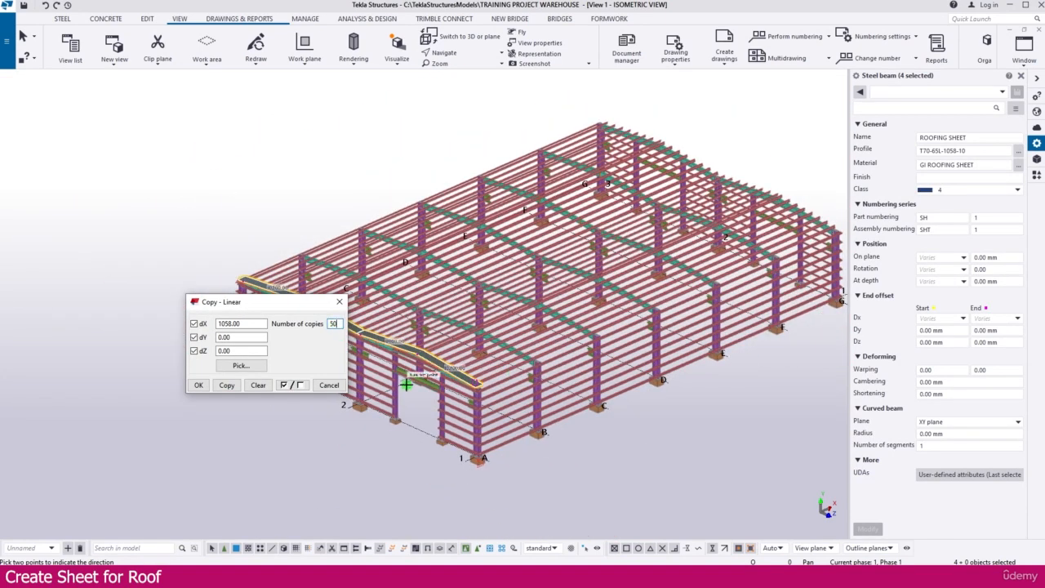
pyautogui.click(226, 384)
# Step: Select the last four copied sheets near grid F and make 6 more linear copies toward grid G
pyautogui.scroll(-5, 560, 372)
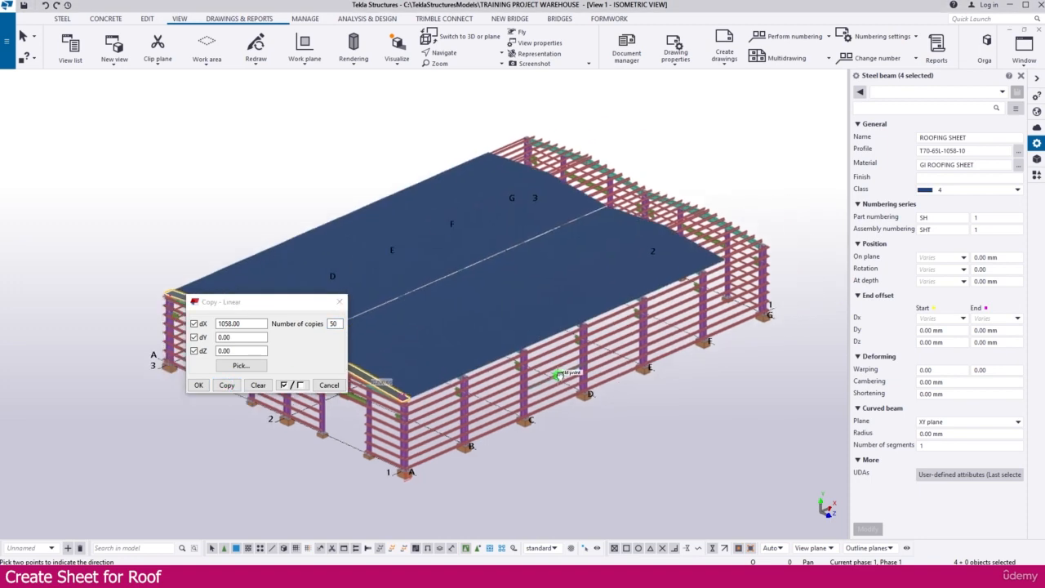
pyautogui.keyDown('ctrl'); pyautogui.moveTo(590, 413); pyautogui.dragTo(640, 390, button='middle'); pyautogui.keyUp('ctrl')
pyautogui.scroll(3, 638, 413)
pyautogui.scroll(4, 658, 404)
pyautogui.scroll(-2, 640, 392)
pyautogui.press('Escape')
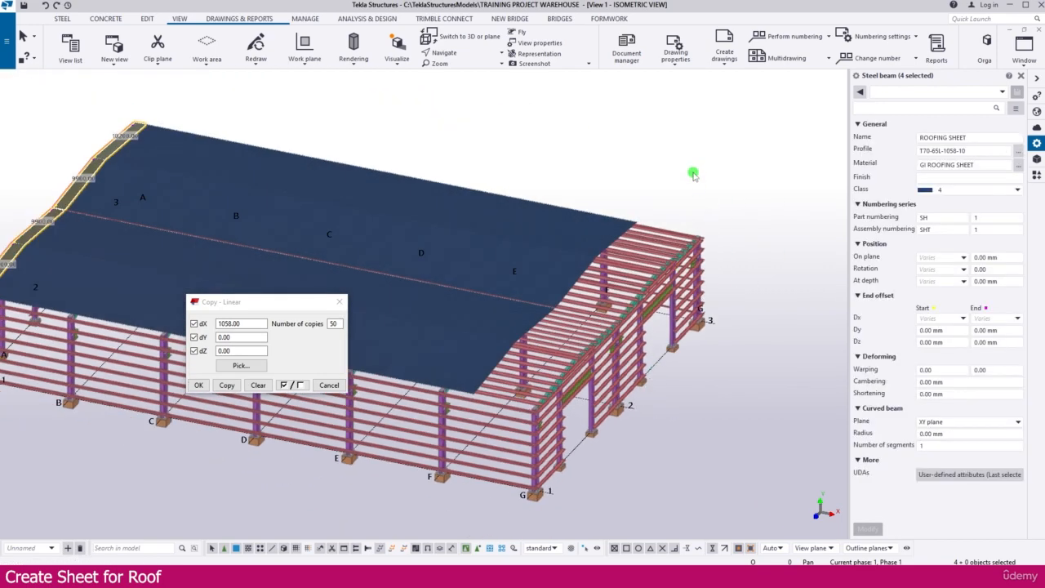
pyautogui.click(692, 173)
pyautogui.scroll(3, 497, 352)
pyautogui.click(503, 351)
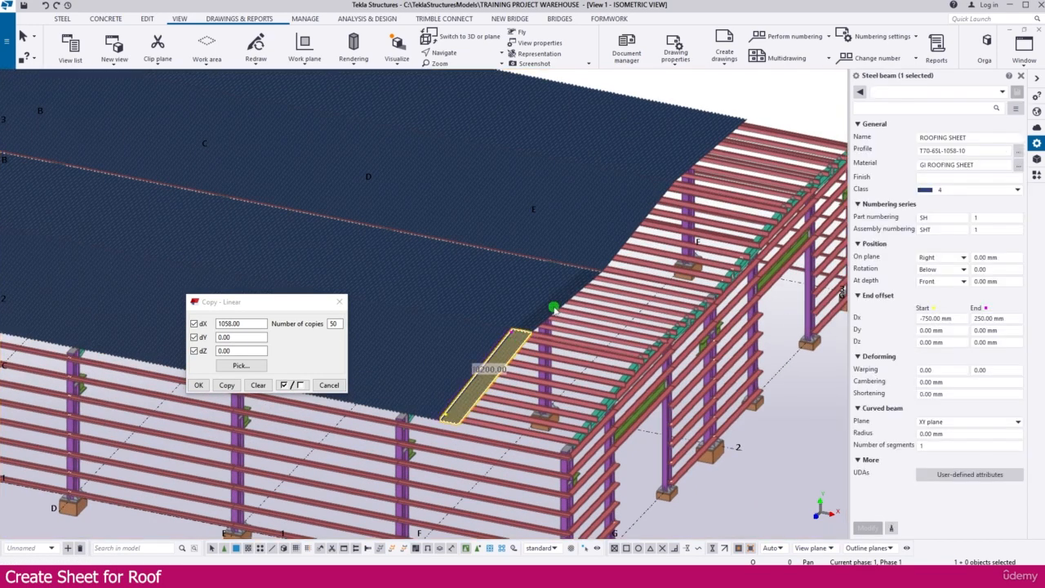
pyautogui.keyDown('ctrl'); pyautogui.click(555, 307); pyautogui.keyUp('ctrl')
pyautogui.keyDown('ctrl'); pyautogui.click(612, 249); pyautogui.keyUp('ctrl')
pyautogui.keyDown('ctrl'); pyautogui.click(684, 167); pyautogui.keyUp('ctrl')
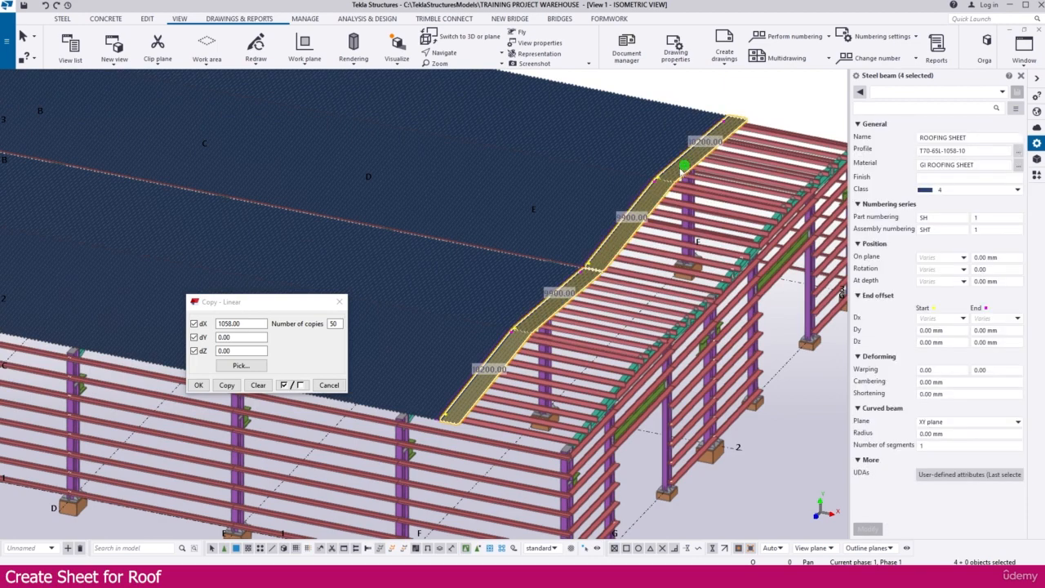
pyautogui.moveTo(338, 324); pyautogui.dragTo(310, 325)
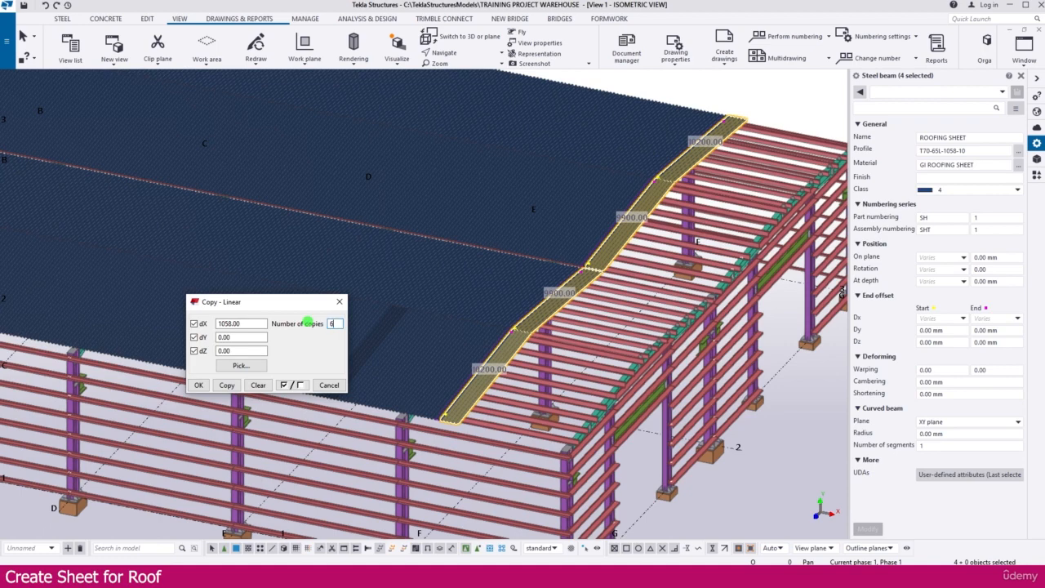
pyautogui.click(229, 386)
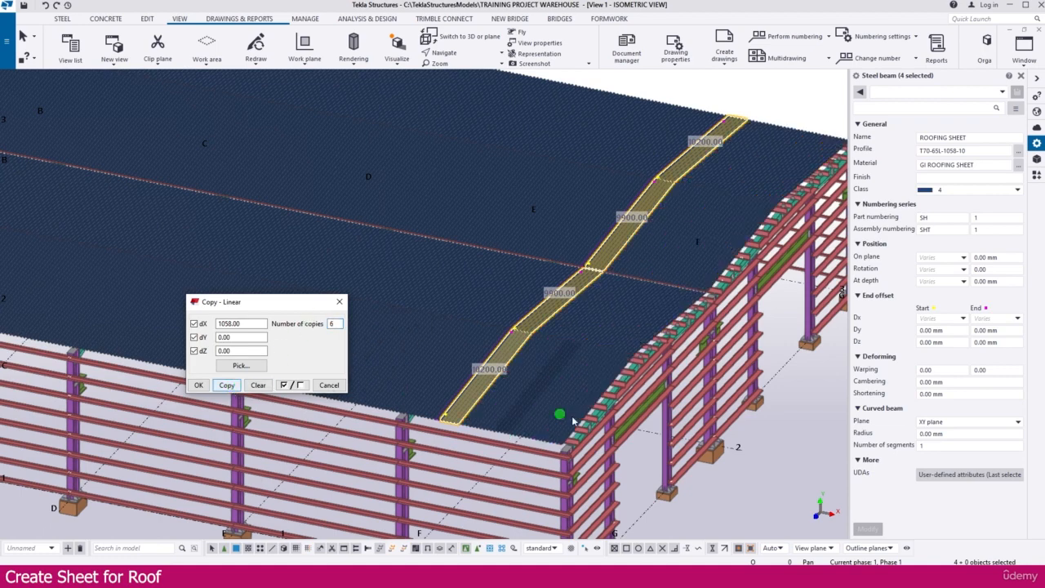
# Step: Copy the four outermost sheets at the grid G end one more time, without expanding the work area
pyautogui.moveTo(653, 432); pyautogui.dragTo(537, 429, button='middle')
pyautogui.click(656, 425)
pyautogui.click(499, 358)
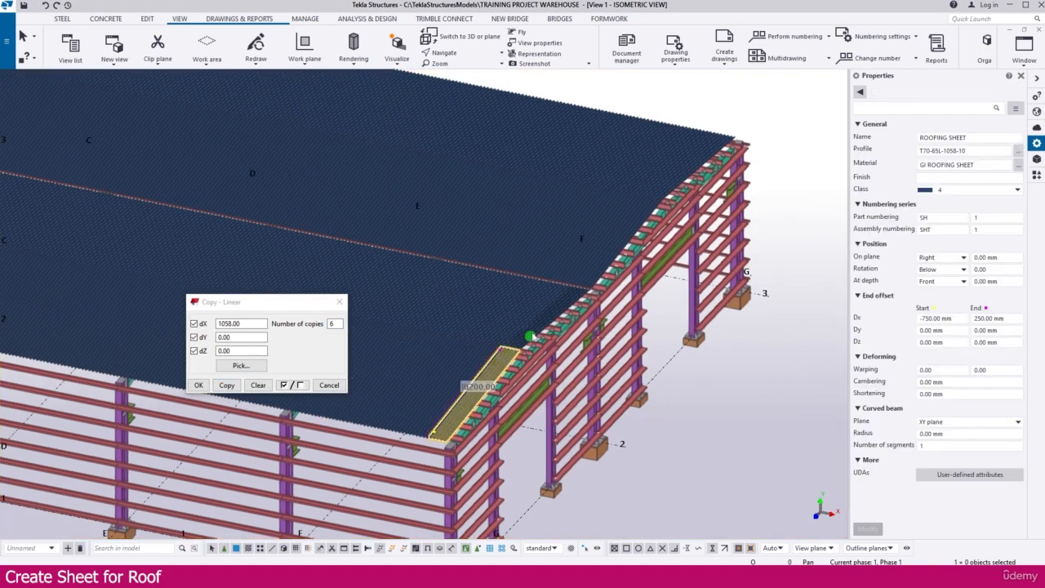
pyautogui.keyDown('ctrl'); pyautogui.click(536, 333); pyautogui.keyUp('ctrl')
pyautogui.keyDown('ctrl'); pyautogui.click(615, 267); pyautogui.keyUp('ctrl')
pyautogui.keyDown('ctrl'); pyautogui.click(657, 198); pyautogui.keyUp('ctrl')
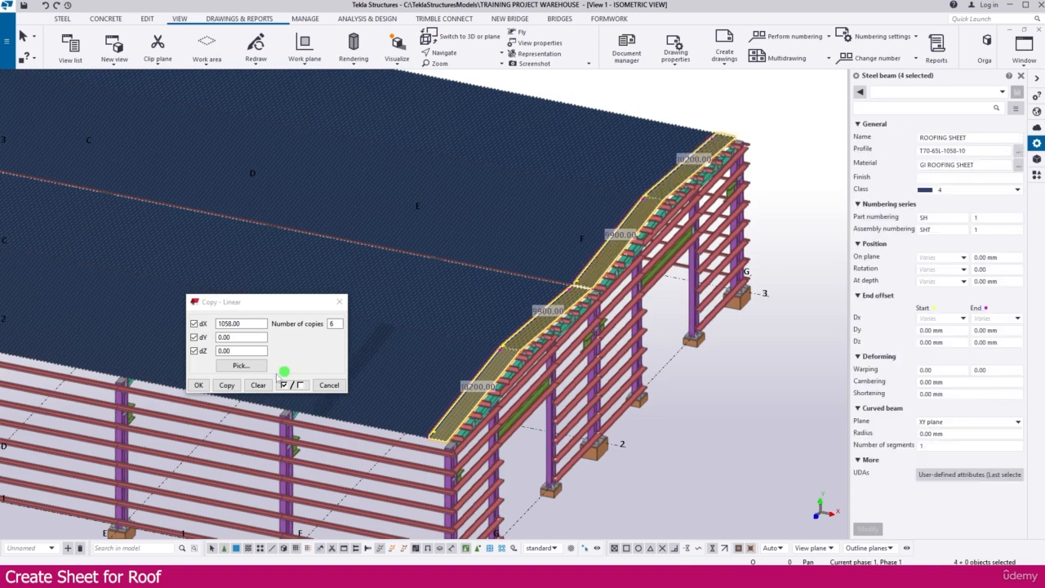
pyautogui.doubleClick(340, 323)
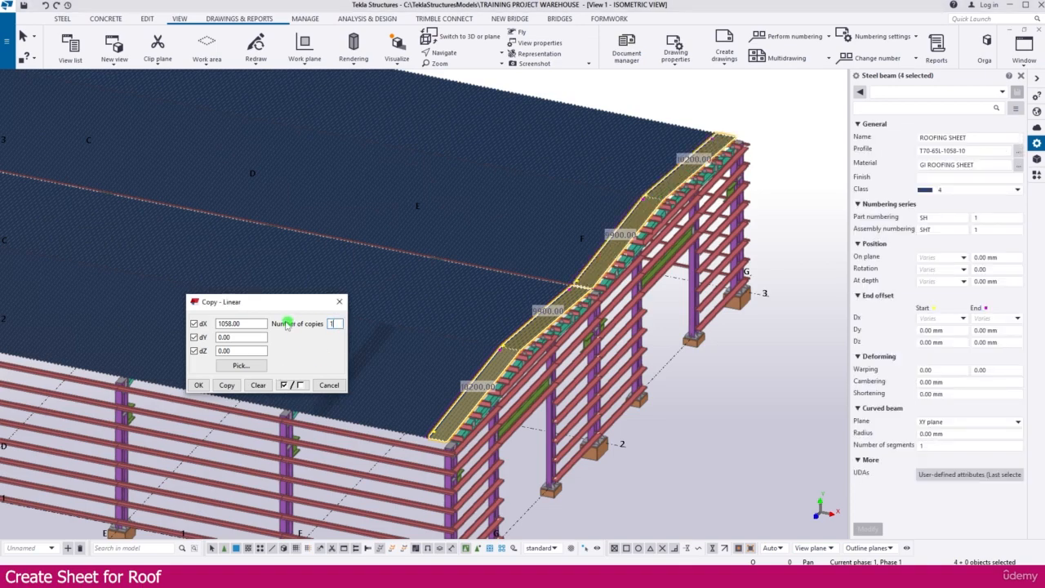
pyautogui.click(230, 384)
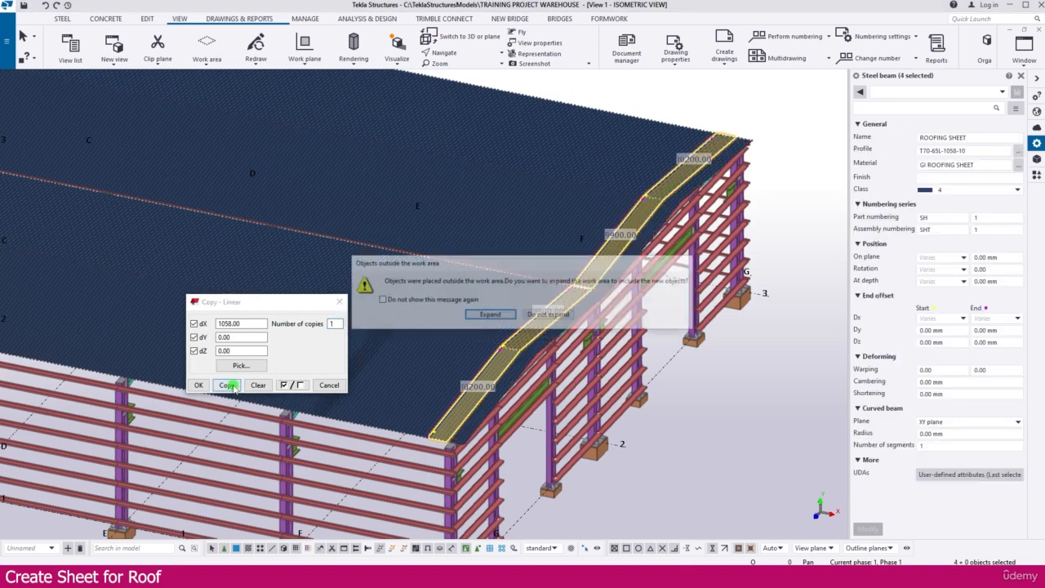
pyautogui.click(571, 318)
# Step: Examine the roof sheets' overhang and support on the purlins from below at the grid G end
pyautogui.click(723, 394)
pyautogui.keyDown('ctrl'); pyautogui.moveTo(667, 387); pyautogui.dragTo(563, 291, button='middle'); pyautogui.keyUp('ctrl')
pyautogui.keyDown('ctrl'); pyautogui.moveTo(534, 213); pyautogui.dragTo(538, 164, button='middle'); pyautogui.keyUp('ctrl')
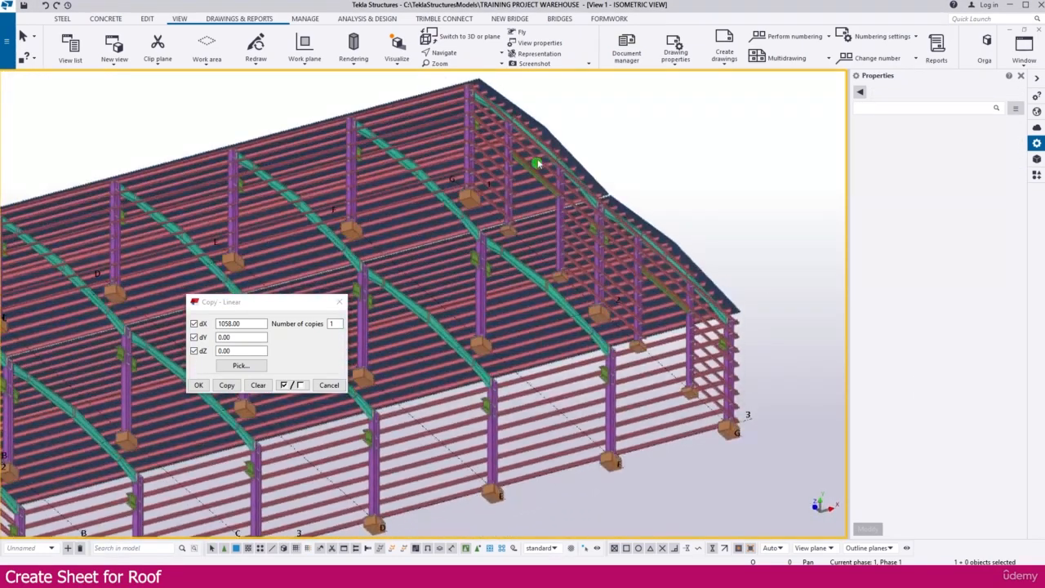
pyautogui.scroll(3, 533, 127)
pyautogui.scroll(5, 533, 127)
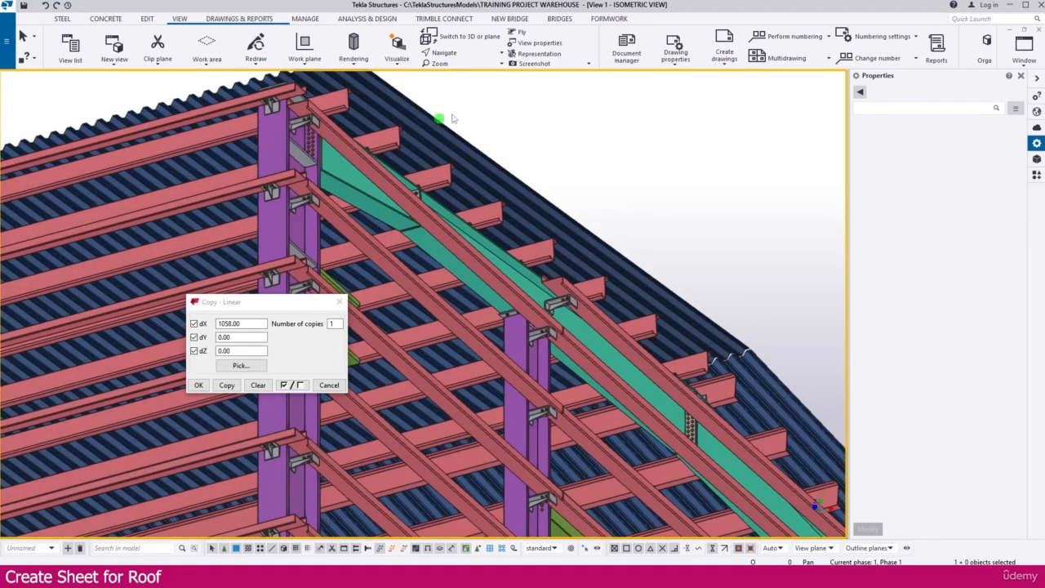
pyautogui.scroll(-3, 450, 203)
pyautogui.moveTo(692, 345); pyautogui.dragTo(655, 347, button='middle')
pyautogui.moveTo(721, 404)
pyautogui.mouseDown(button='middle')
pyautogui.moveTo(597, 293)
pyautogui.moveTo(627, 301)
pyautogui.mouseUp(button='middle')
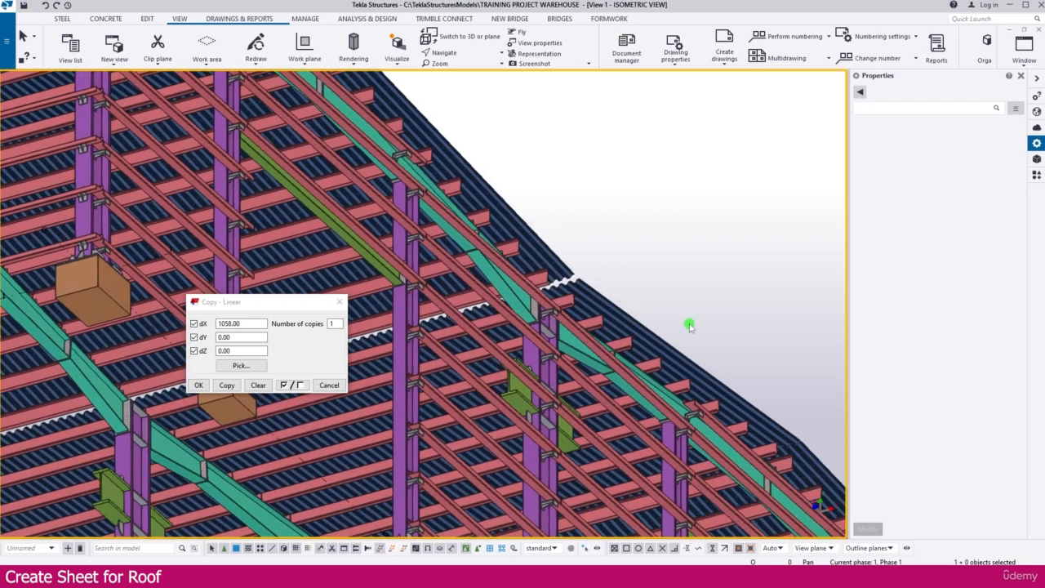
pyautogui.scroll(-2, 688, 324)
pyautogui.moveTo(561, 273); pyautogui.dragTo(606, 362, button='middle')
pyautogui.scroll(2, 524, 260)
pyautogui.scroll(3, 524, 260)
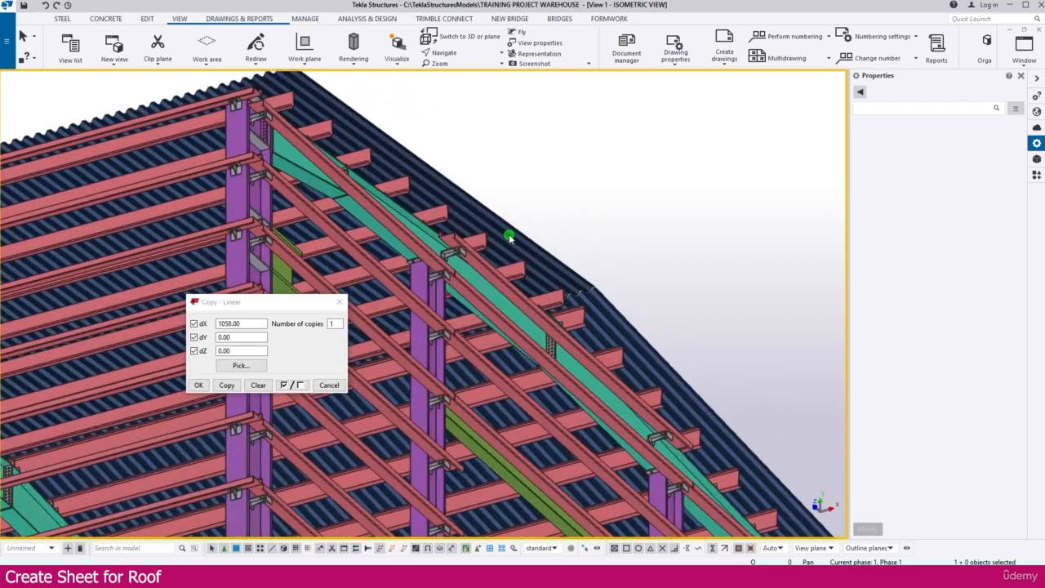
# Step: Change the profile of the outermost roof sheet on the first slope at the grid G end to T70-65L-840-10
pyautogui.click(511, 237)
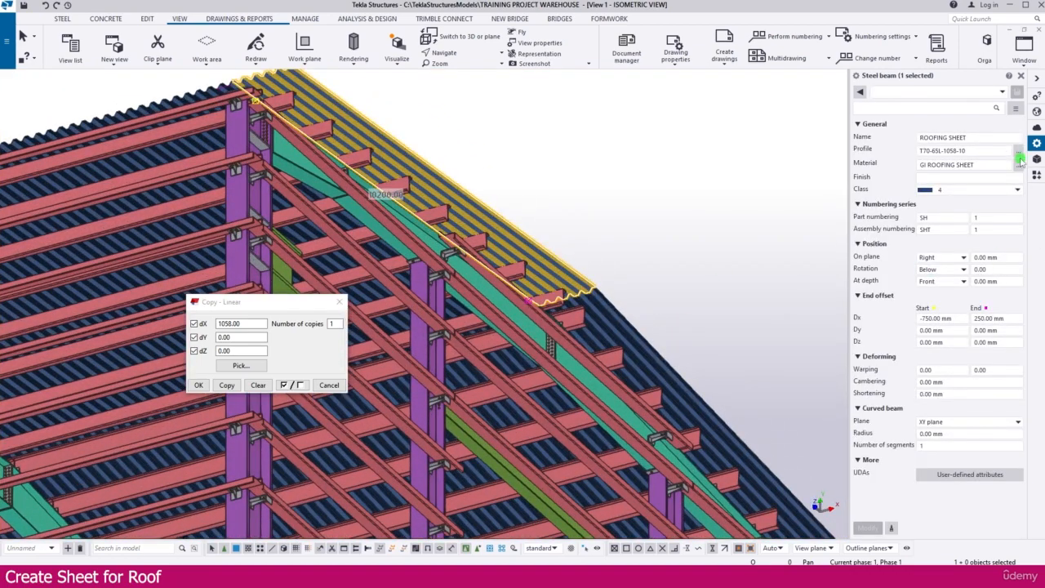
pyautogui.click(1018, 155)
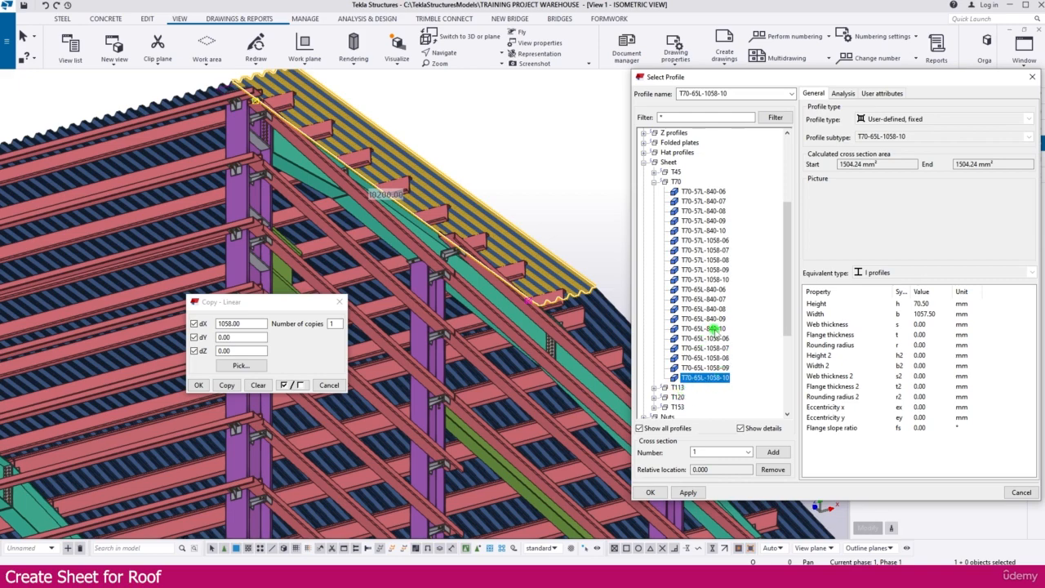
pyautogui.click(713, 328)
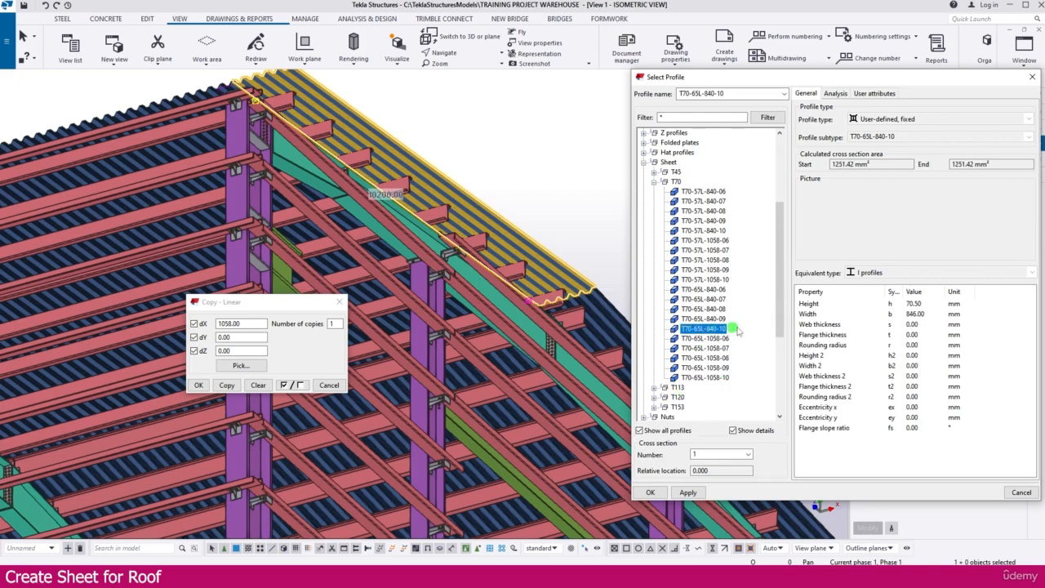
pyautogui.click(658, 492)
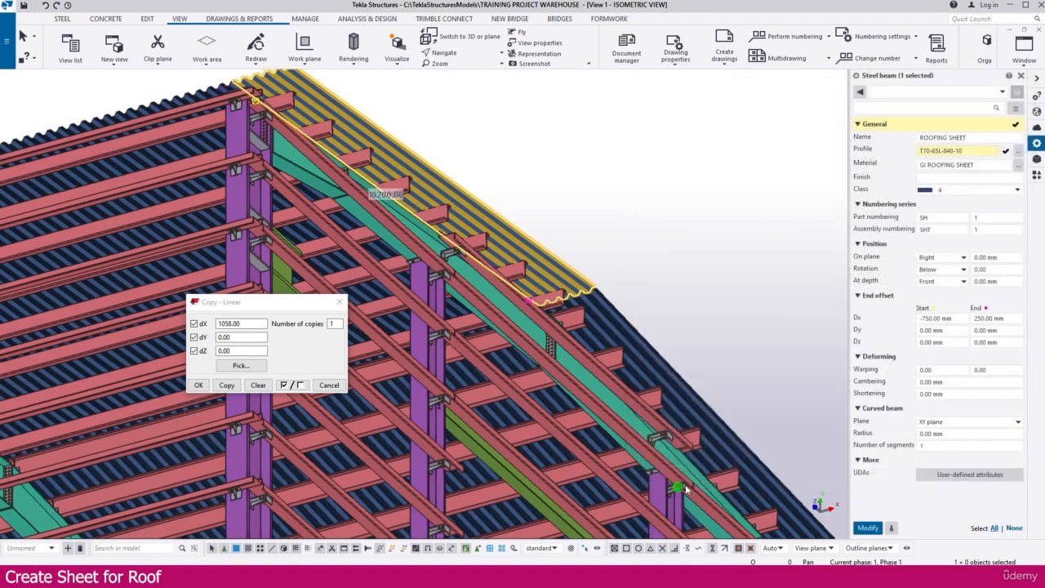
pyautogui.click(866, 528)
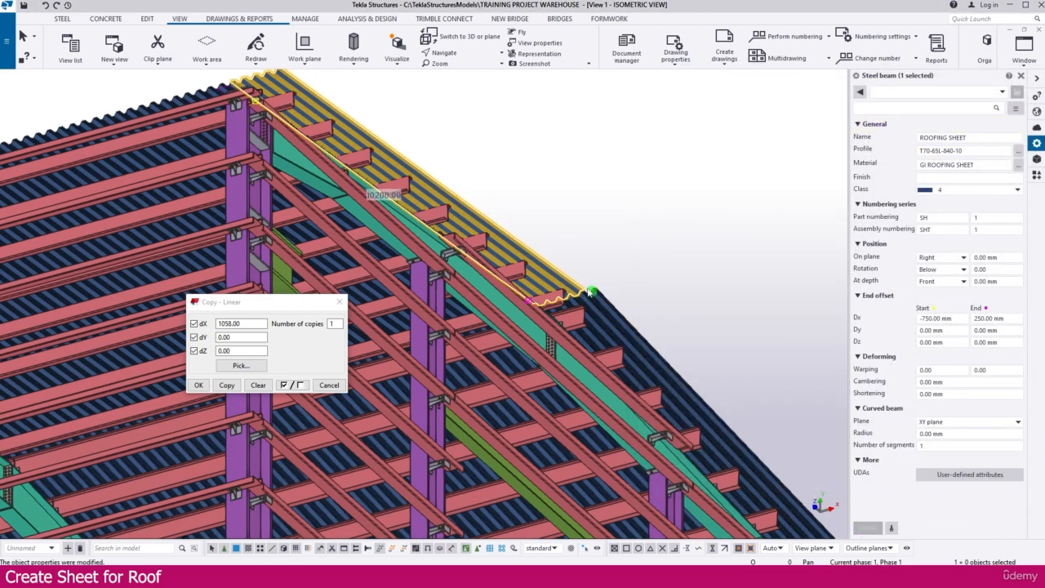
pyautogui.scroll(2, 527, 258)
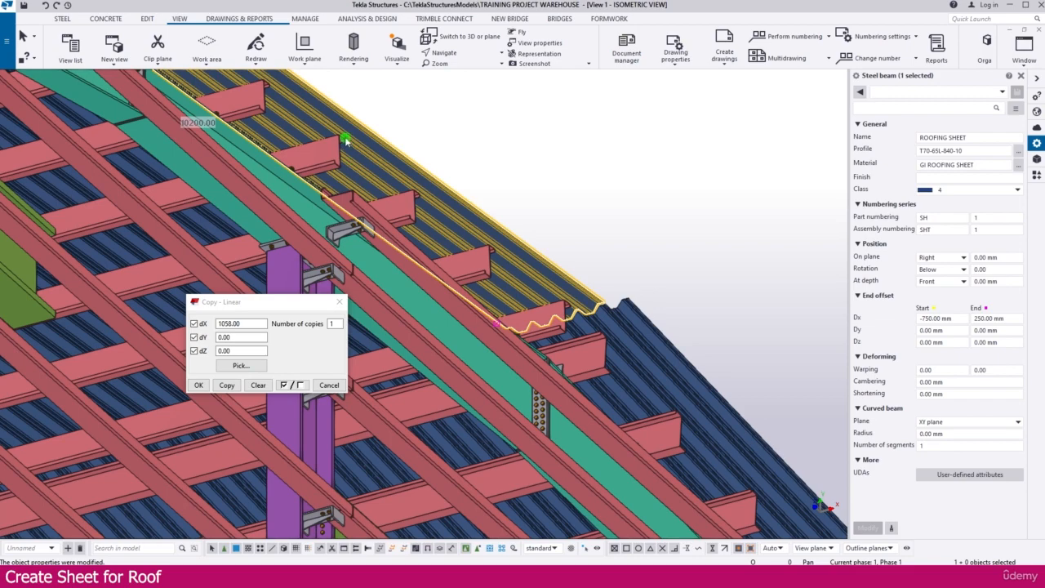
pyautogui.scroll(-3, 469, 186)
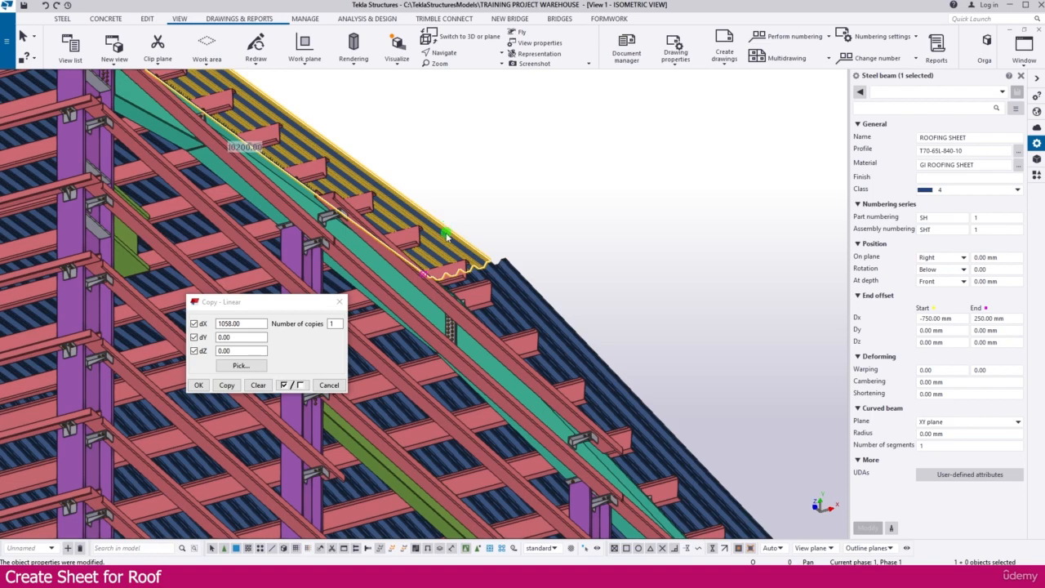
# Step: Copy the narrower sheet's profile name and apply T70-65L-840-10 to the other three outermost roof sheets at the grid G end
pyautogui.click(960, 151)
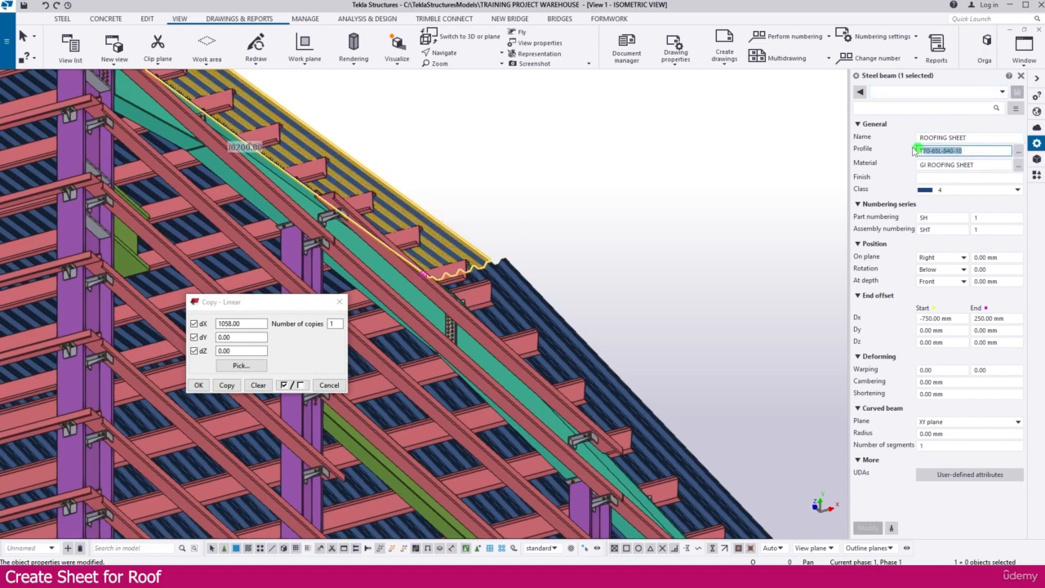
pyautogui.click(951, 187)
pyautogui.click(578, 149)
pyautogui.scroll(-2, 561, 159)
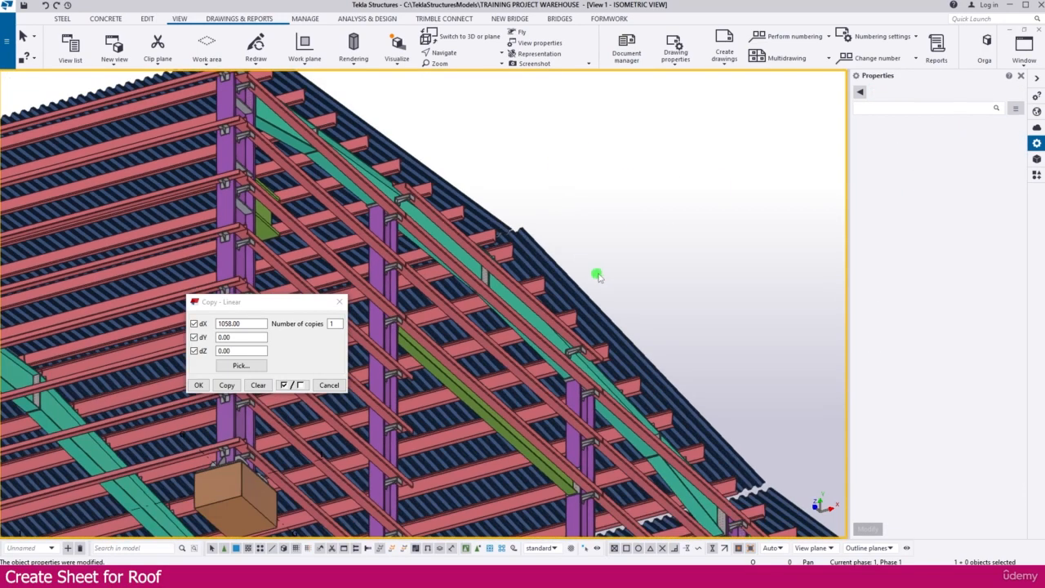
pyautogui.click(567, 282)
pyautogui.moveTo(681, 339); pyautogui.dragTo(536, 246, button='middle')
pyautogui.scroll(-2, 536, 246)
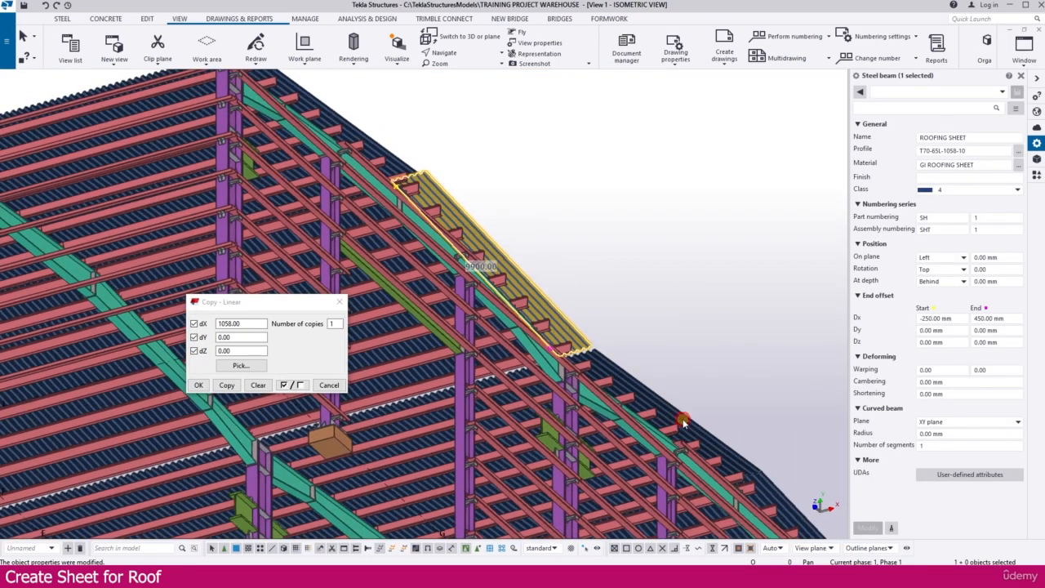
pyautogui.keyDown('ctrl'); pyautogui.click(683, 421); pyautogui.keyUp('ctrl')
pyautogui.moveTo(715, 417); pyautogui.dragTo(564, 300, button='middle')
pyautogui.keyDown('ctrl'); pyautogui.click(658, 409); pyautogui.keyUp('ctrl')
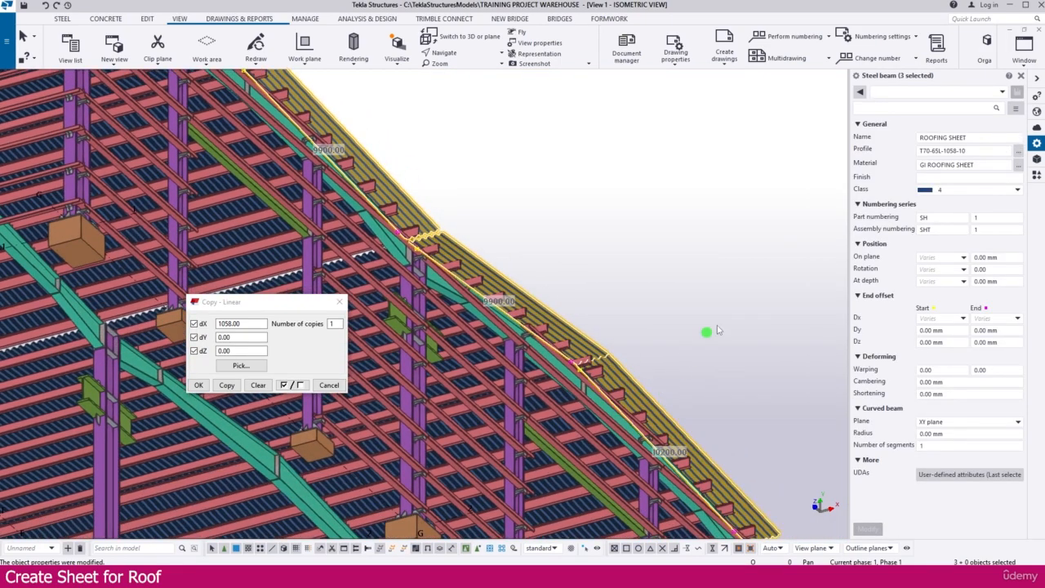
pyautogui.click(982, 154)
pyautogui.moveTo(977, 158); pyautogui.dragTo(903, 152)
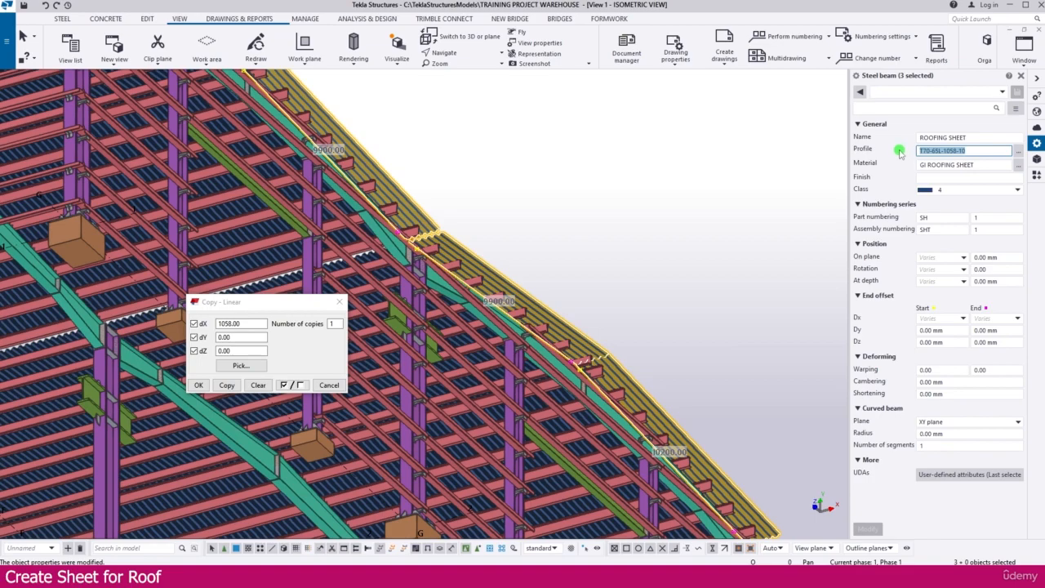
pyautogui.write('T70-65L-840-10')
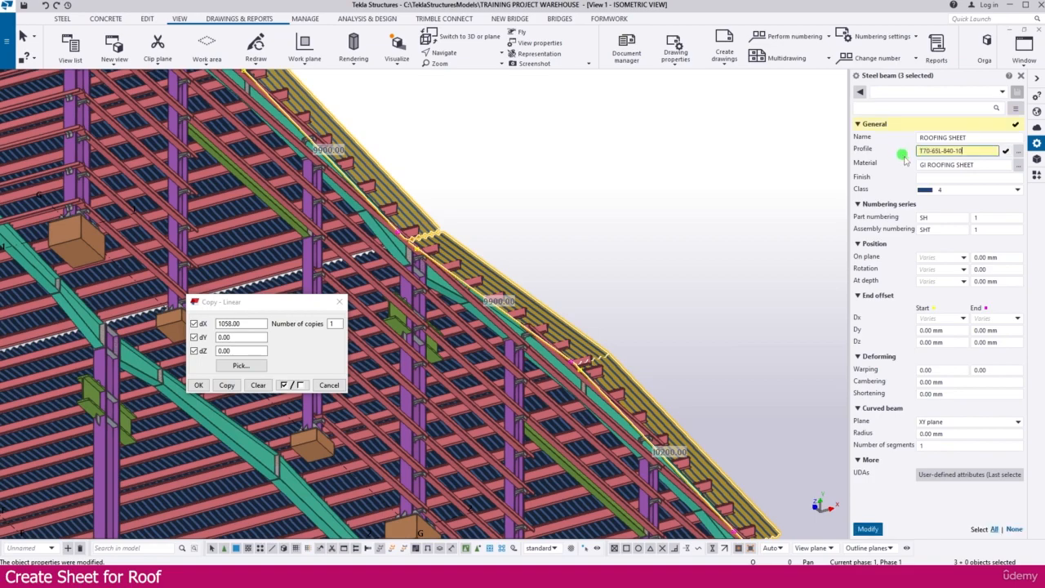
pyautogui.click(867, 528)
# Step: Inspect the roof from above and select the darker sheet strip on the outer slope between grids B and C
pyautogui.scroll(-3, 597, 319)
pyautogui.click(628, 303)
pyautogui.keyDown('ctrl'); pyautogui.moveTo(628, 304); pyautogui.dragTo(569, 377, button='middle'); pyautogui.keyUp('ctrl')
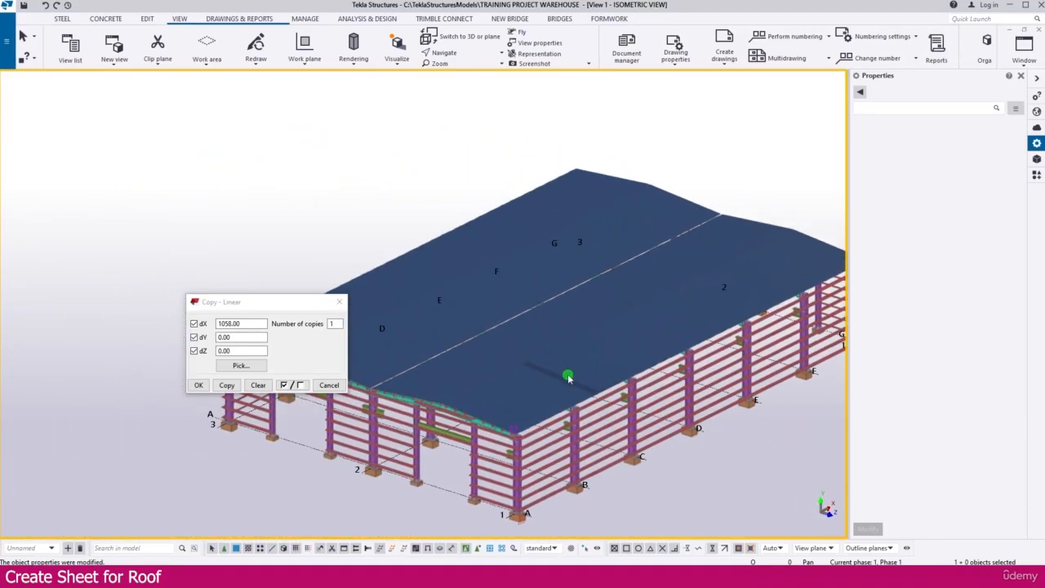
pyautogui.scroll(3, 569, 378)
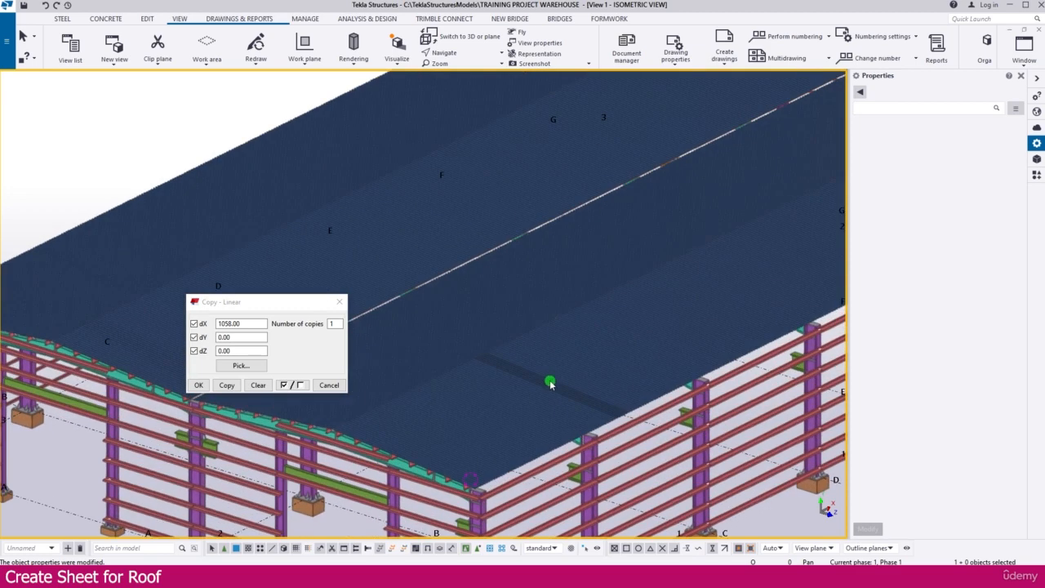
pyautogui.click(549, 384)
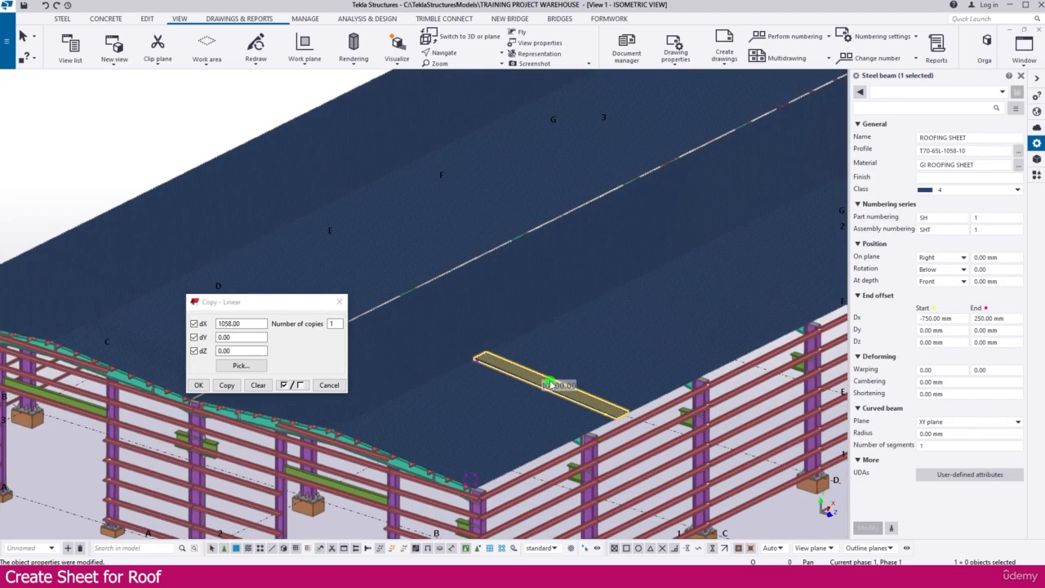